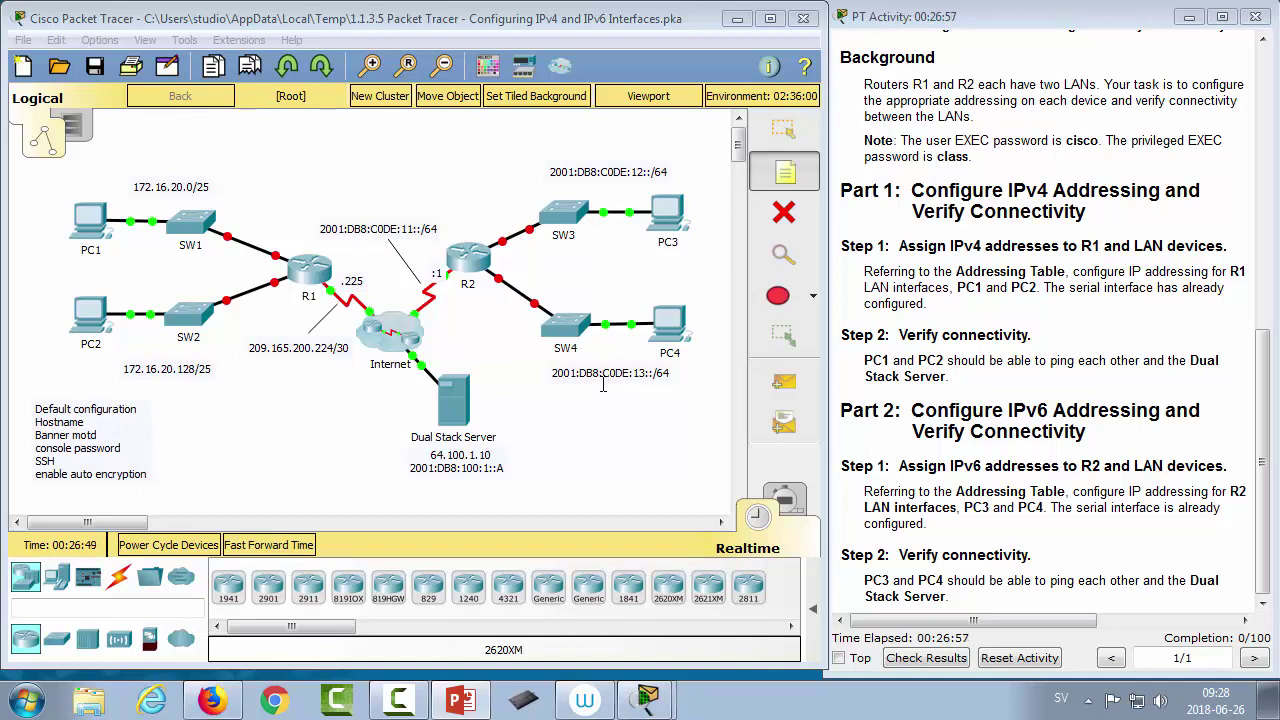
{"action": "left_click", "coordinate": [564, 447]}
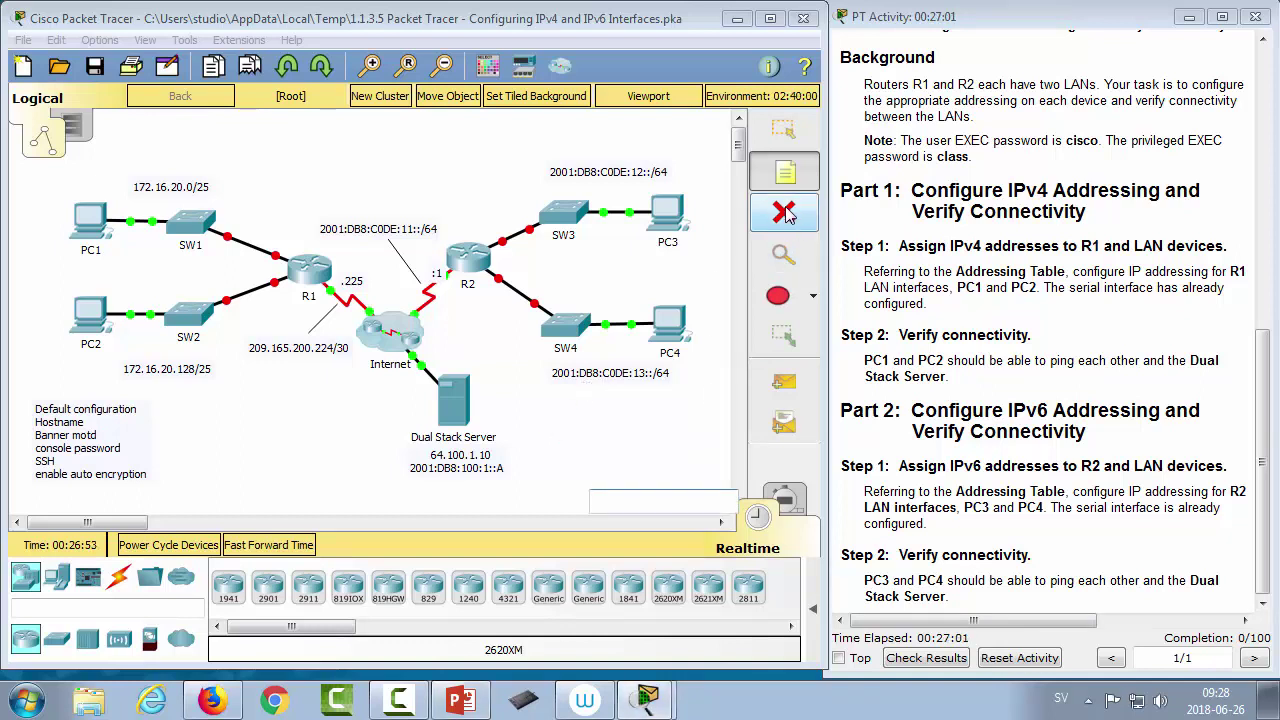
{"action": "left_click", "coordinate": [781, 138]}
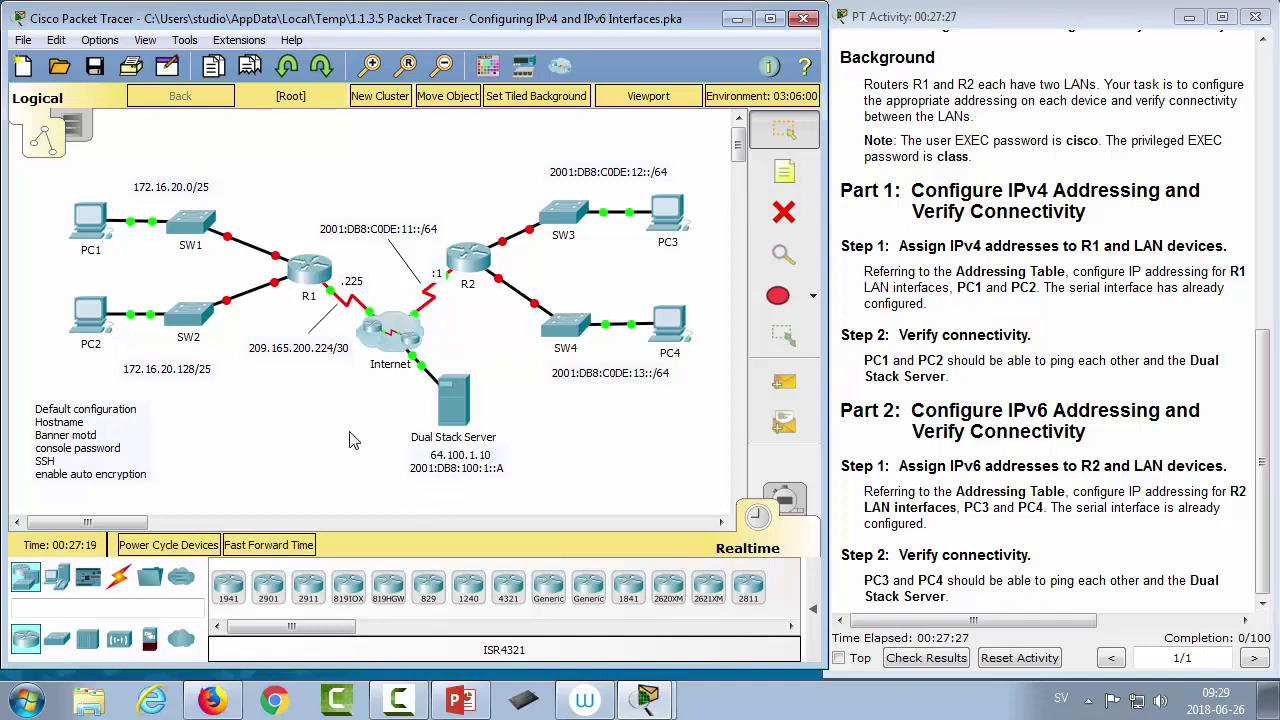
Step: Open R1's CLI and enter privileged EXEC mode with enable
{"action": "left_click", "coordinate": [310, 270]}
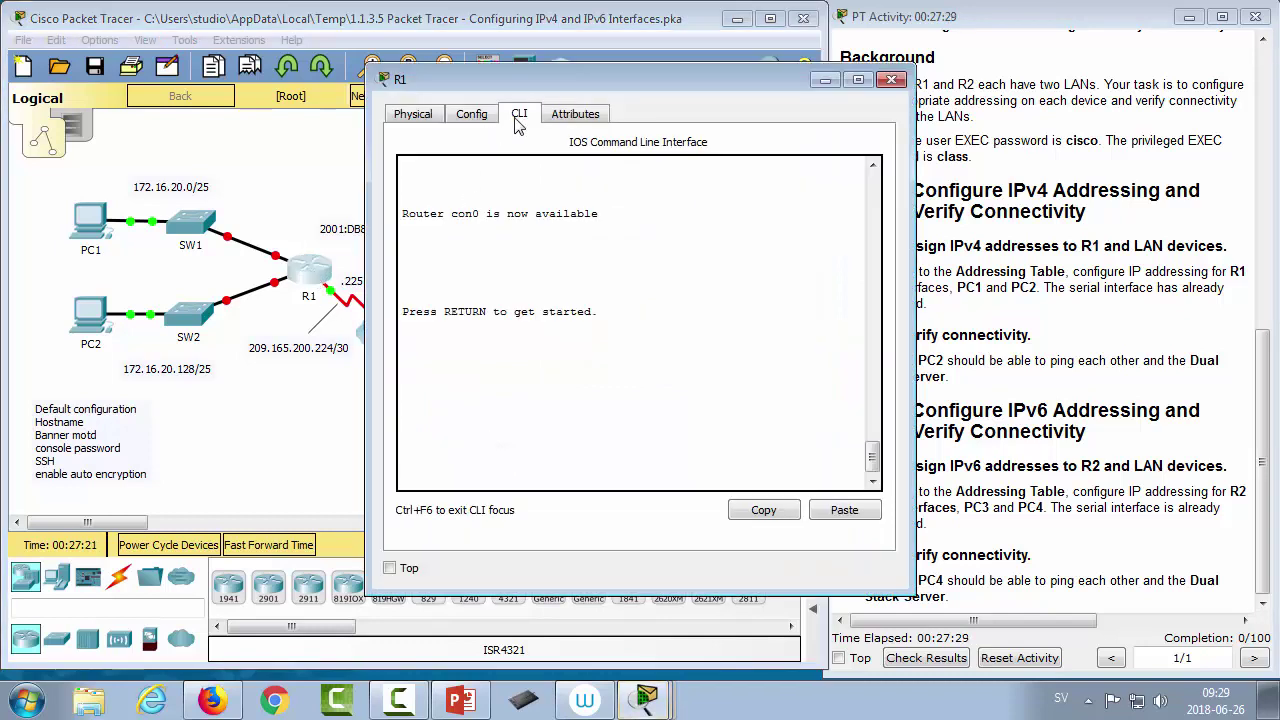
{"action": "key", "text": "Return"}
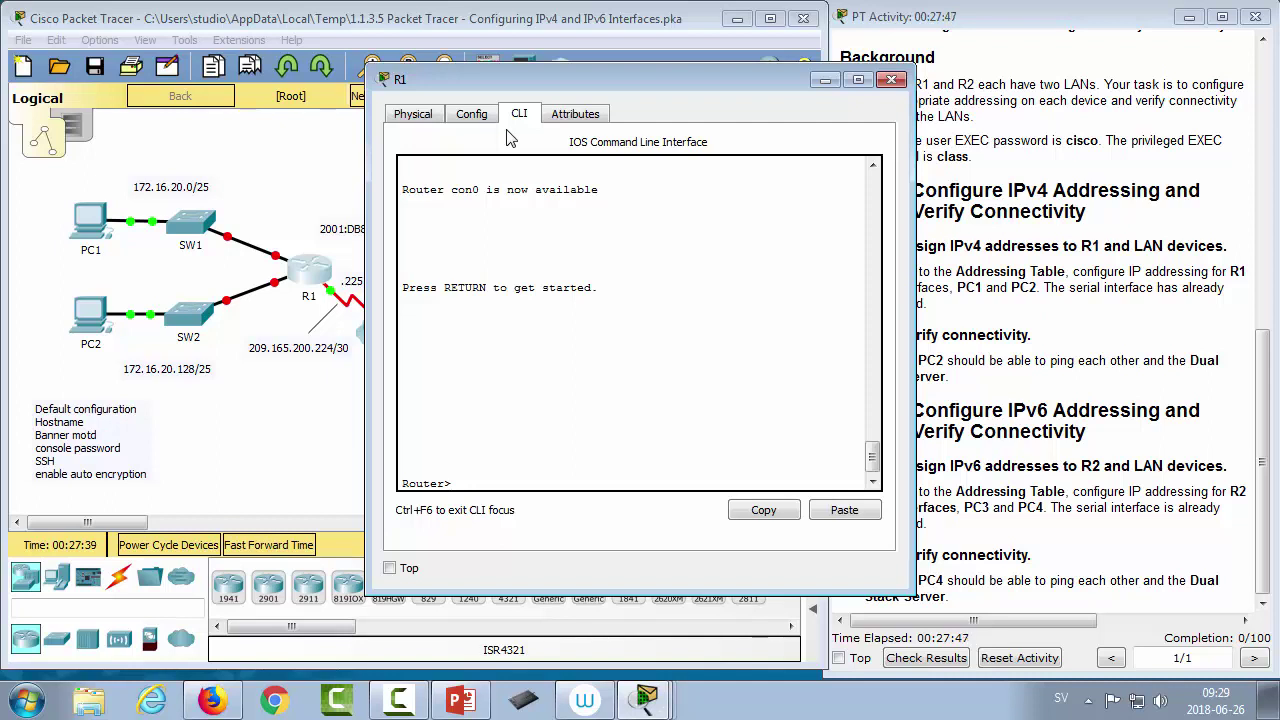
{"action": "type", "text": "ena"}
{"action": "key", "text": "Return"}
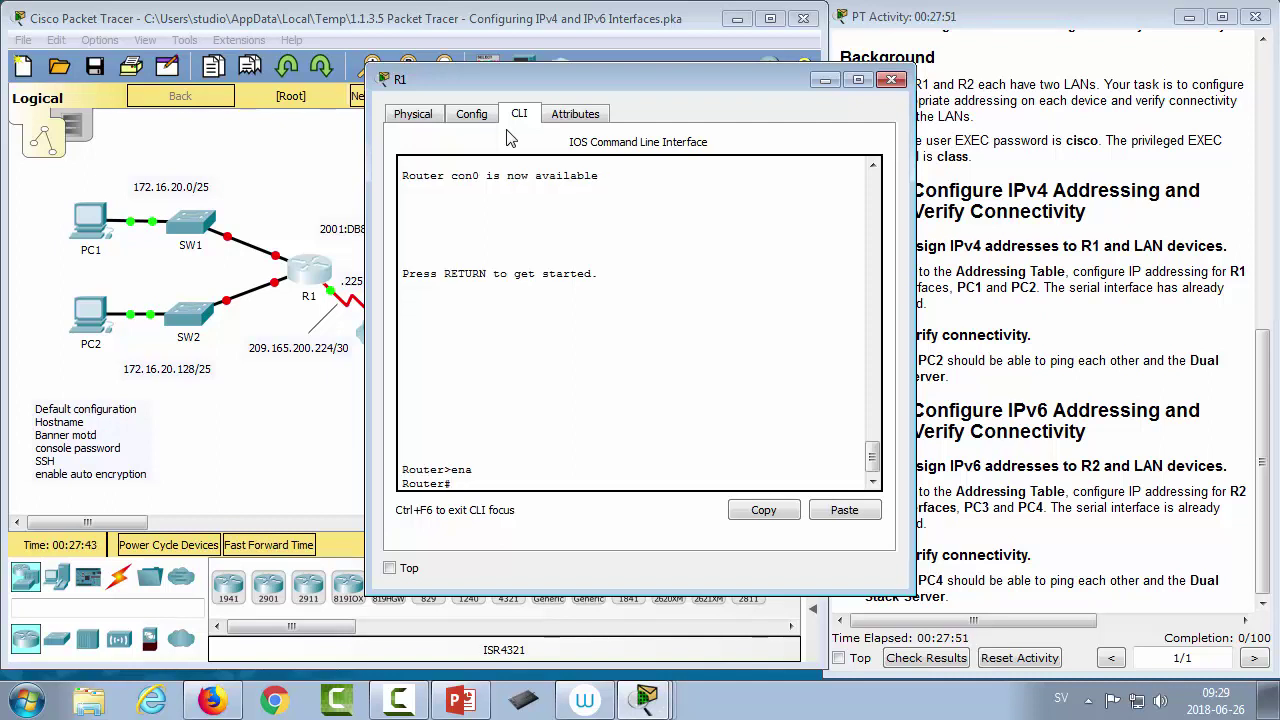
Step: Page through R1's running-config, then enter global configuration mode with conf t
{"action": "type", "text": "show ?"}
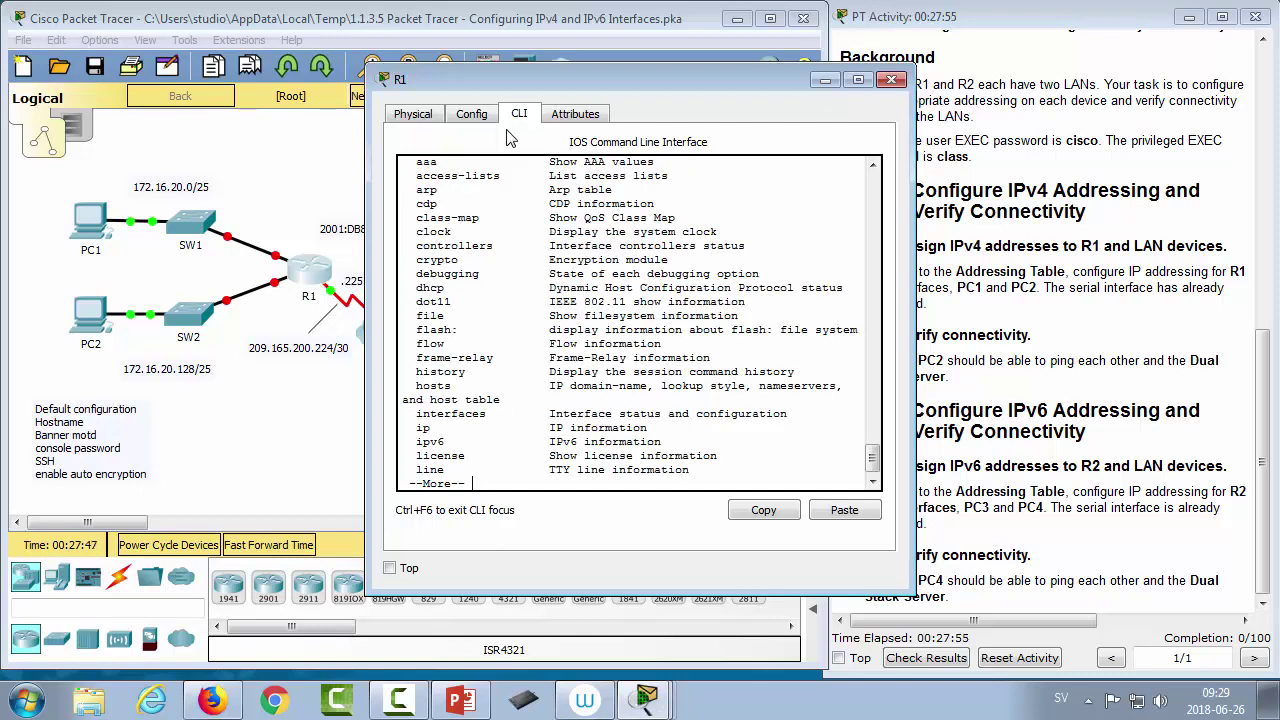
{"action": "key", "text": "space"}
{"action": "key", "text": "space"}
{"action": "type", "text": "r#show r"}
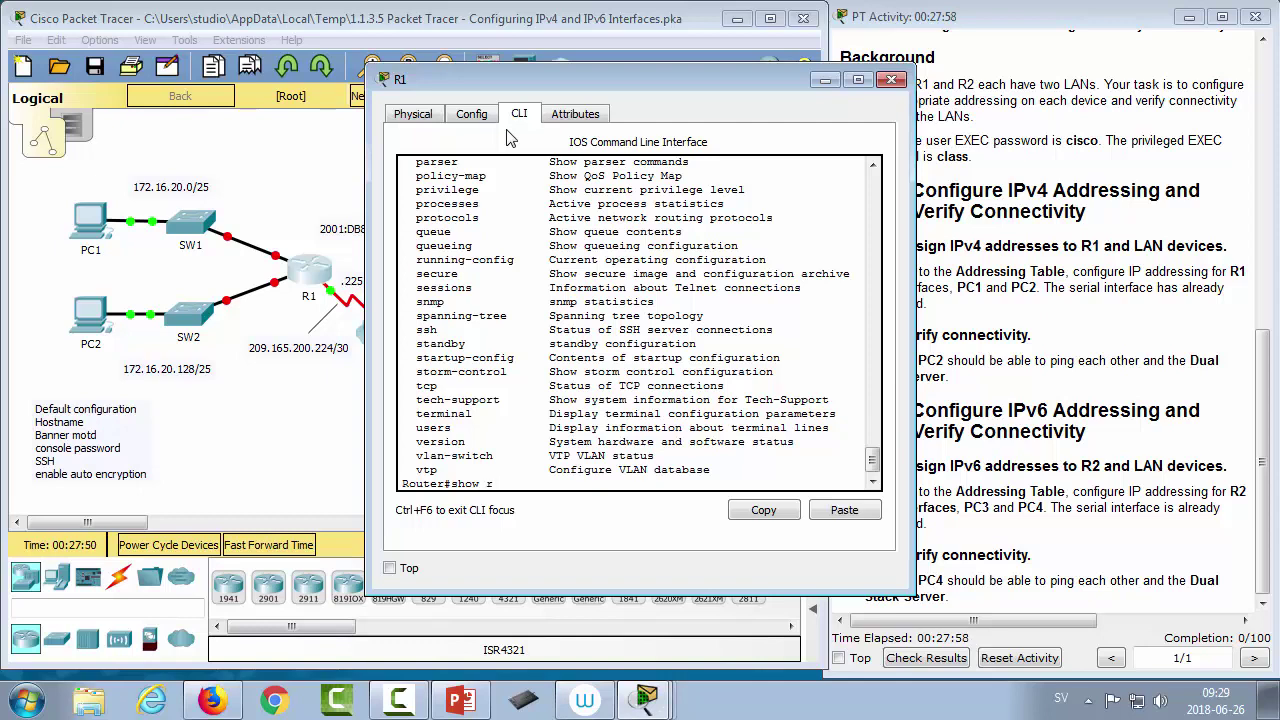
{"action": "key", "text": "Tab"}
{"action": "key", "text": "Return"}
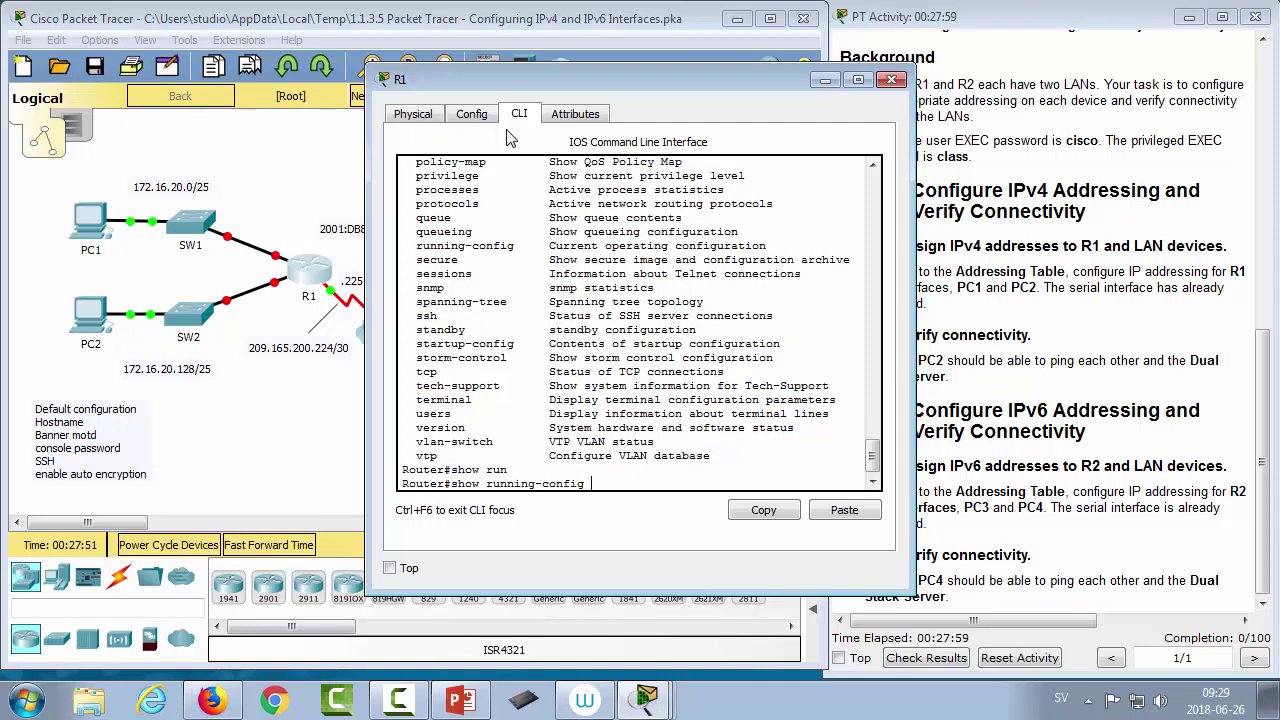
{"action": "key", "text": "space"}
{"action": "key", "text": "space"}
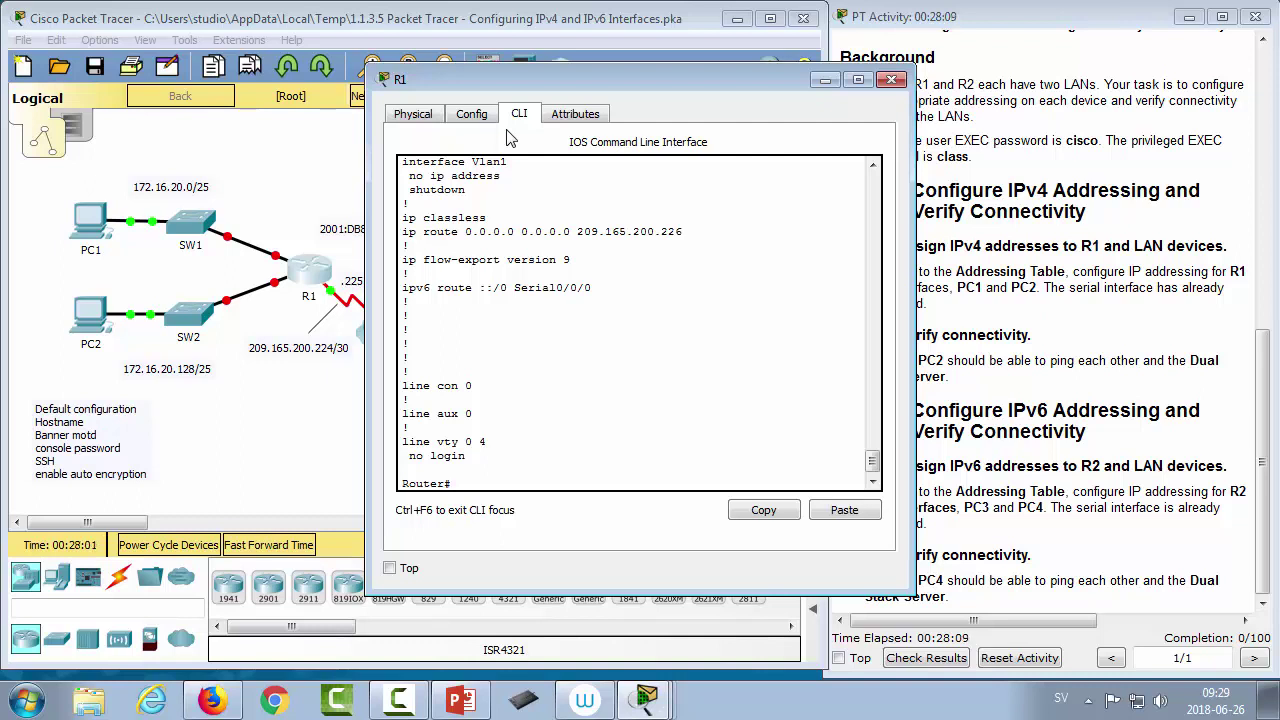
{"action": "type", "text": "conf t"}
{"action": "key", "text": "Tab"}
{"action": "key", "text": "Return"}
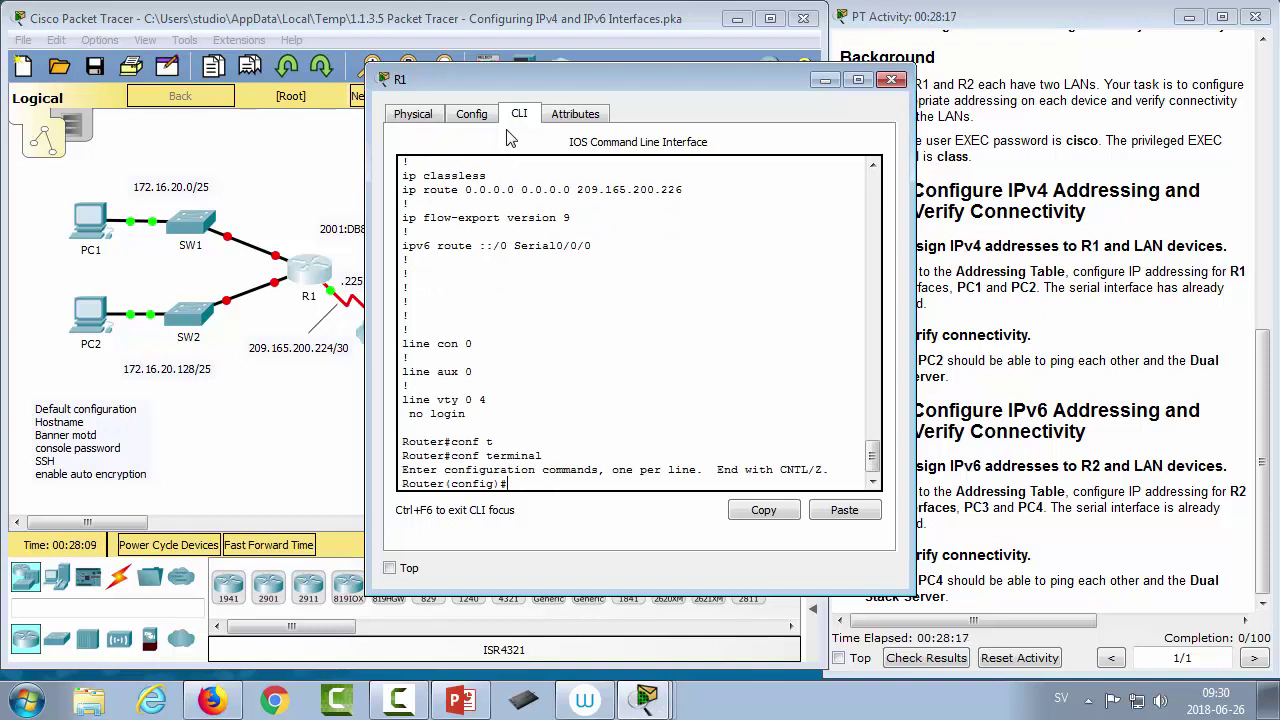
Step: Set the router's hostname to R1
{"action": "type", "text": "hostn"}
{"action": "key", "text": "Tab"}
{"action": "type", "text": "R1"}
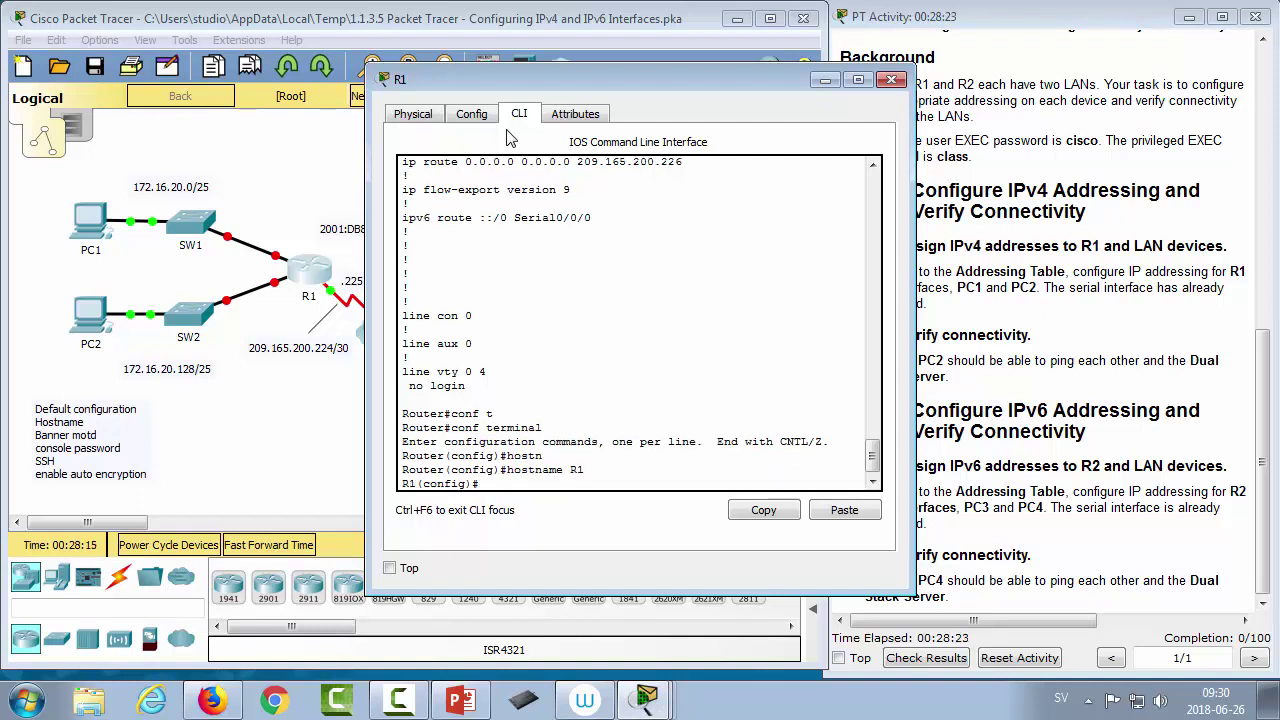
{"action": "key", "text": "Return"}
Step: Set the message-of-the-day banner to $BANNER$
{"action": "type", "text": "fbanner"}
{"action": "key", "text": "BackSpace"}
{"action": "key", "text": "BackSpace"}
{"action": "key", "text": "BackSpace"}
{"action": "key", "text": "BackSpace"}
{"action": "key", "text": "BackSpace"}
{"action": "key", "text": "BackSpace"}
{"action": "key", "text": "BackSpace"}
{"action": "key", "text": "BackSpace"}
{"action": "type", "text": "ba"}
{"action": "key", "text": "Tab"}
{"action": "type", "text": "motd \""}
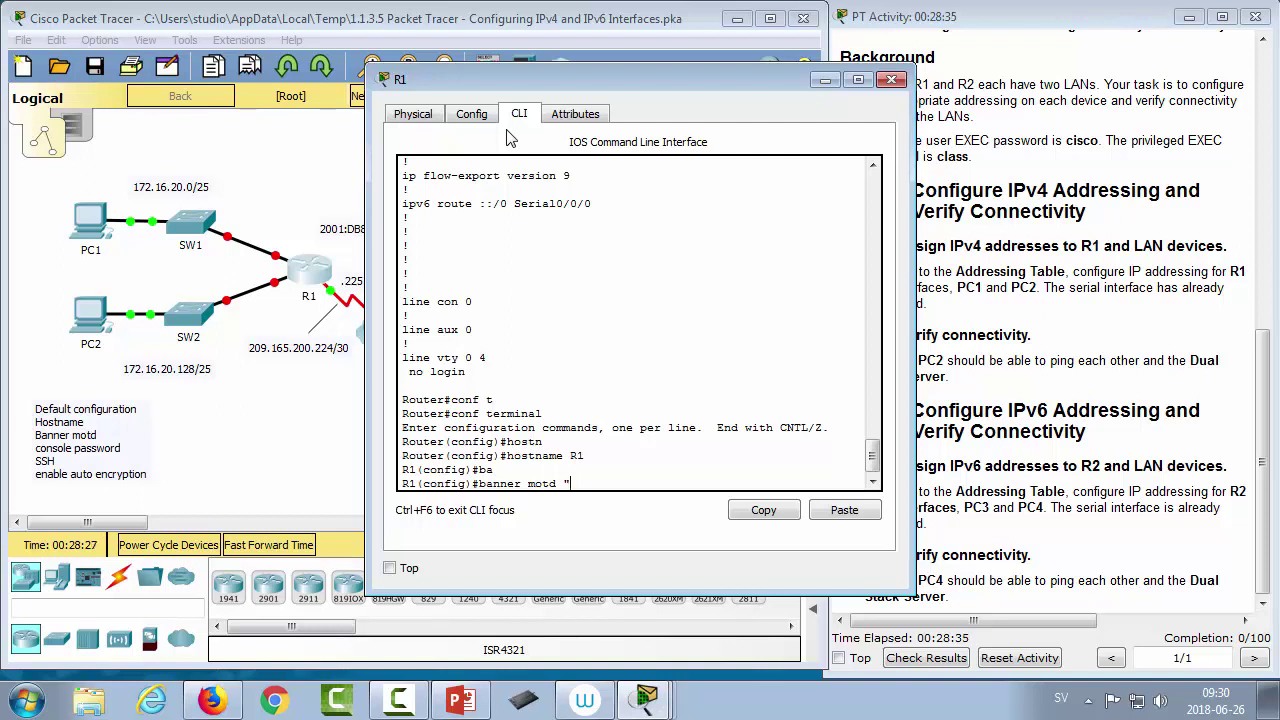
{"action": "type", "text": "BANNER"}
{"action": "key", "text": "BackSpace"}
{"action": "type", "text": "$"}
{"action": "key", "text": "End"}
{"action": "key", "text": "BackSpace"}
{"action": "type", "text": "$"}
{"action": "key", "text": "Return"}
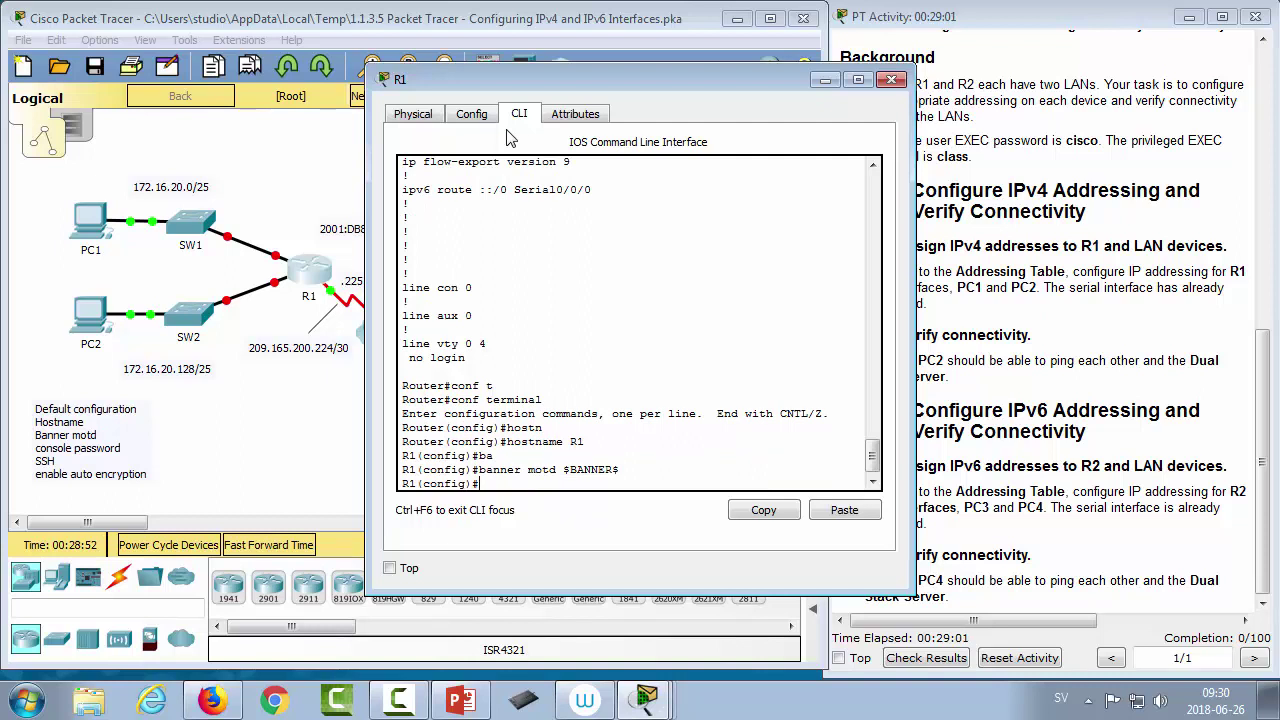
Step: Give console line 0 a password and require login, then return to the topology
{"action": "type", "text": "line c"}
{"action": "type", "text": "on"}
{"action": "key", "text": "Tab"}
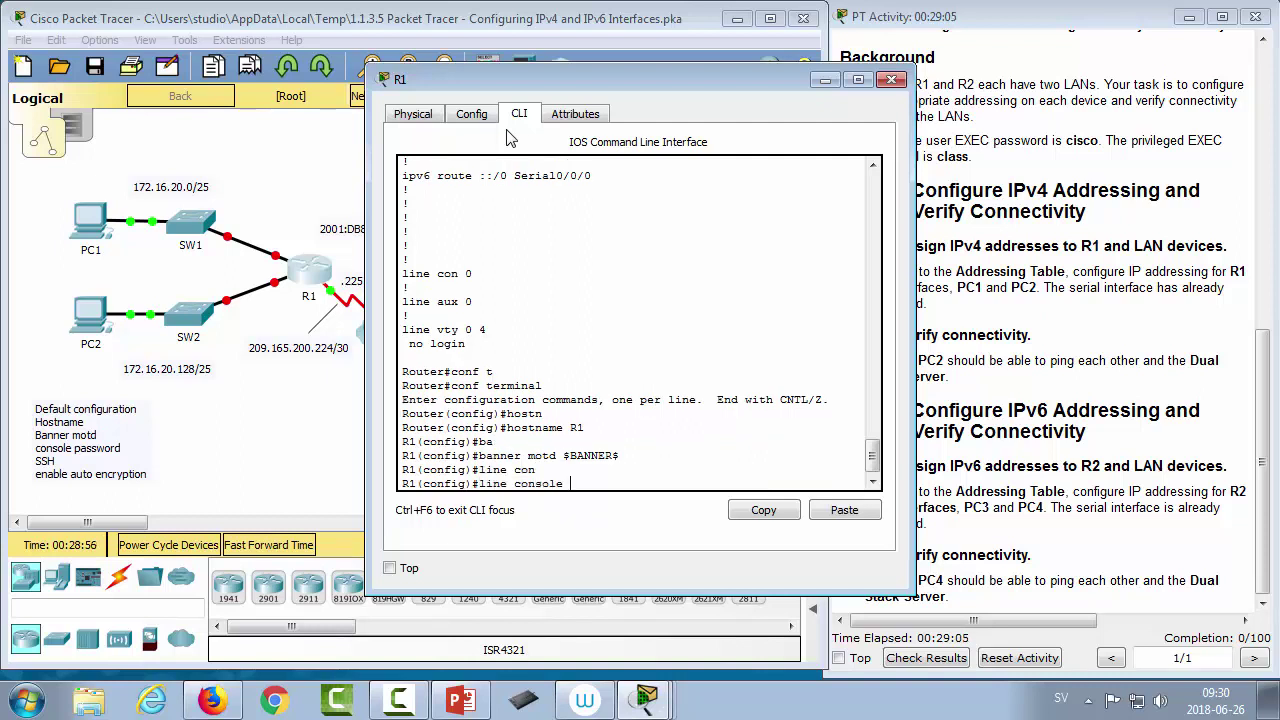
{"action": "type", "text": "0"}
{"action": "key", "text": "Return"}
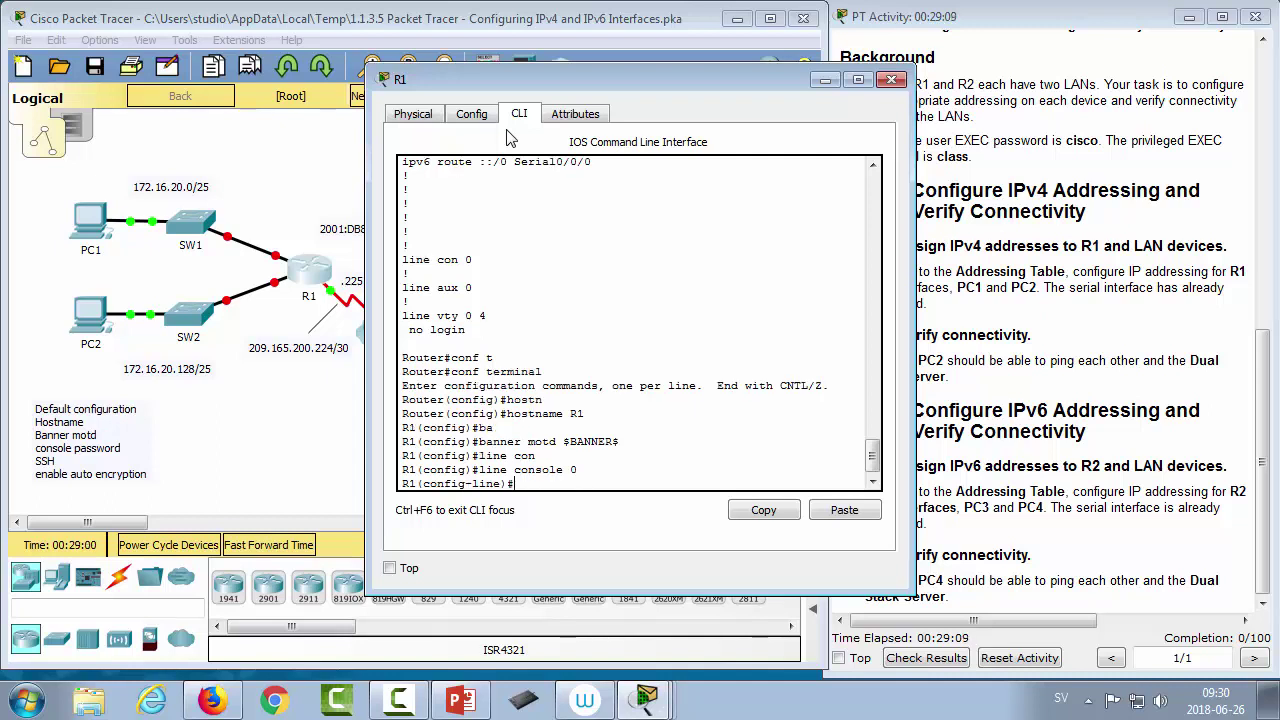
{"action": "type", "text": "pass"}
{"action": "key", "text": "Tab"}
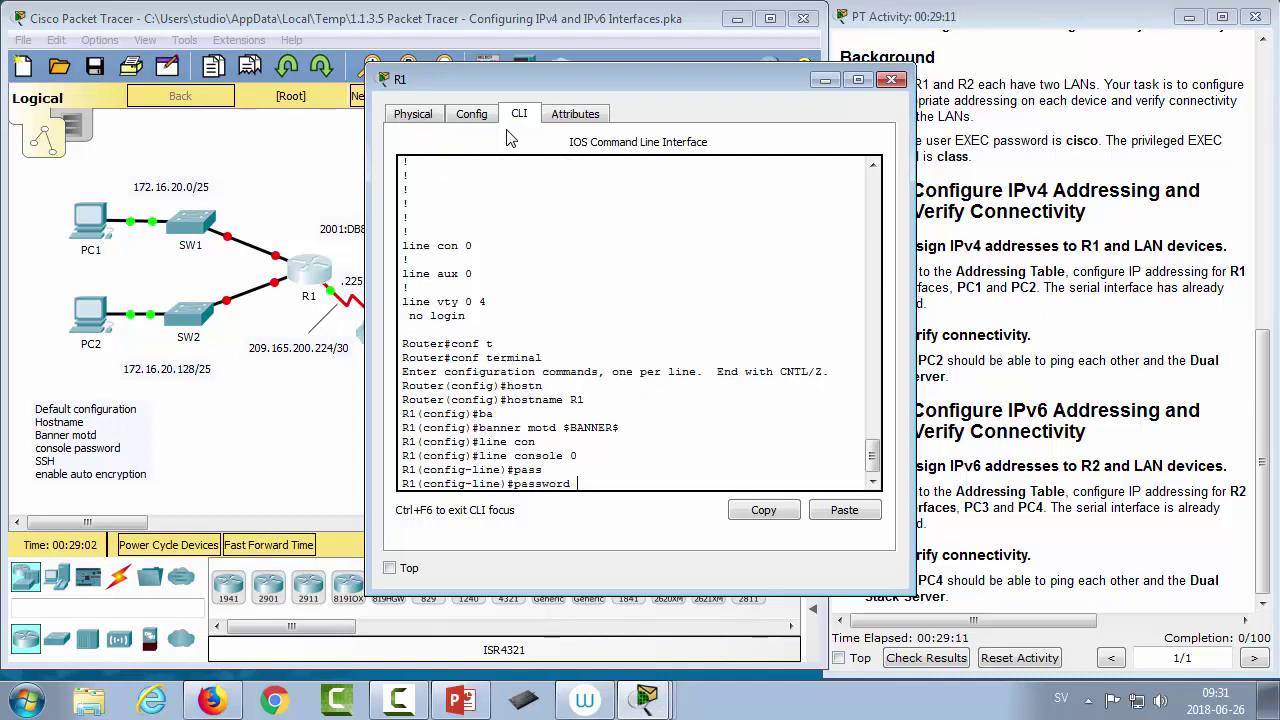
{"action": "type", "text": "cisco"}
{"action": "key", "text": "Return"}
{"action": "type", "text": "login"}
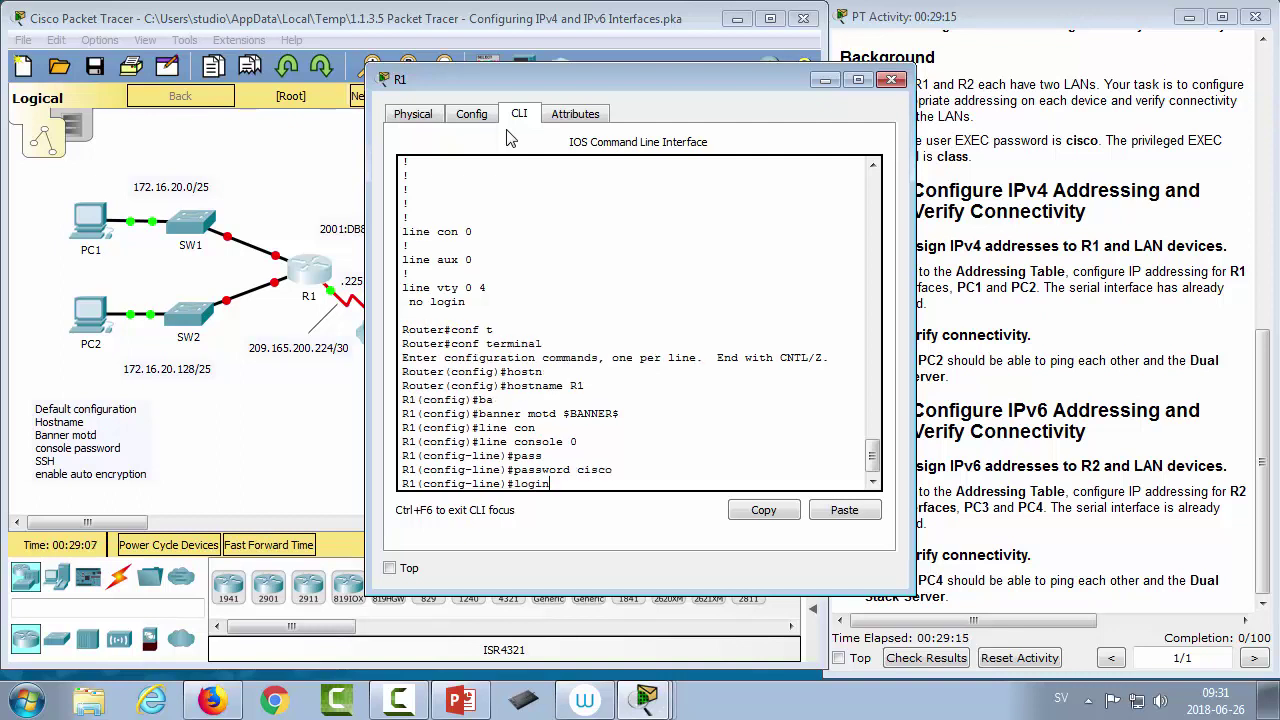
{"action": "key", "text": "Return"}
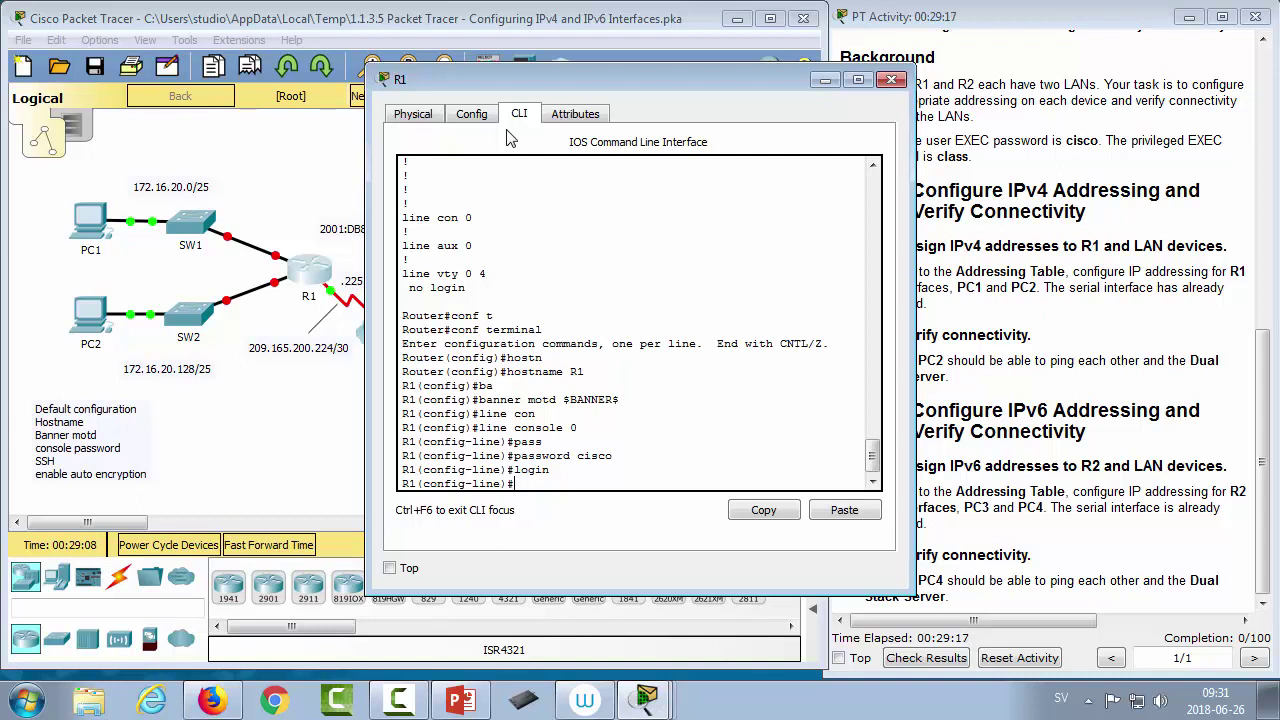
{"action": "type", "text": "exit"}
{"action": "key", "text": "Return"}
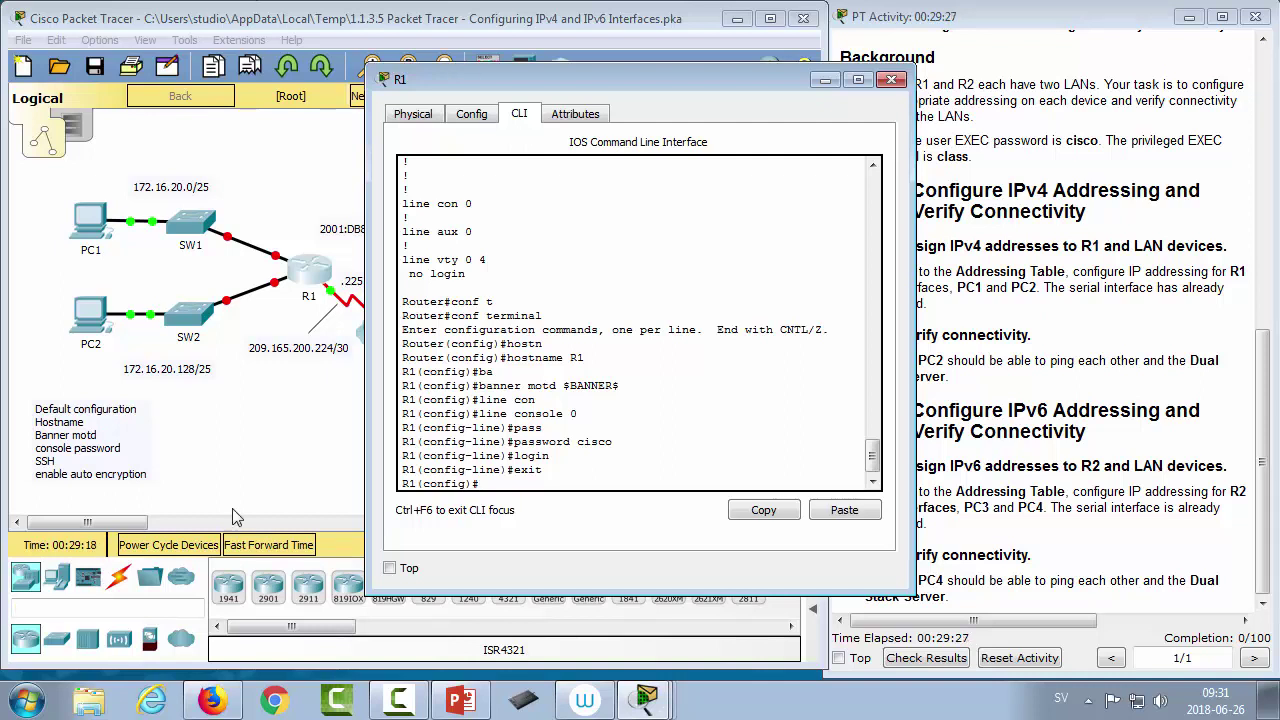
{"action": "left_click", "coordinate": [198, 415]}
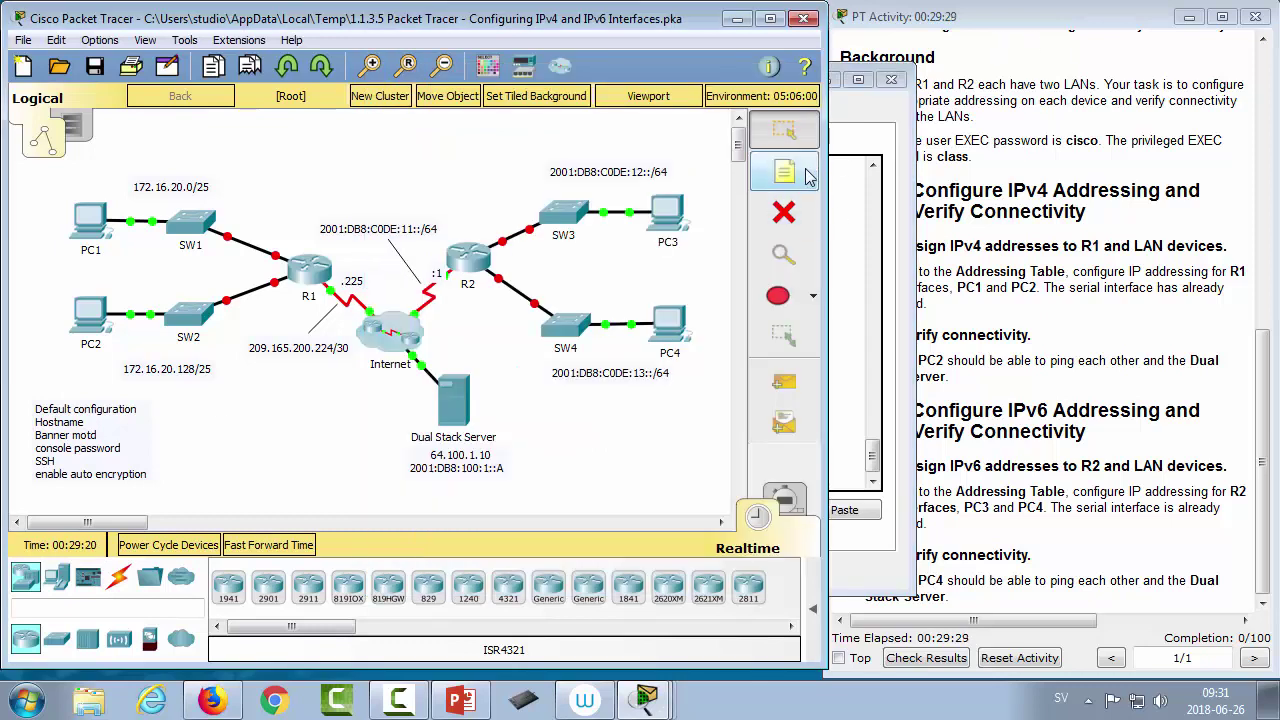
Step: Add a note reading 'SSH:', User, domain name, generate keys, Enable SSH on our lines
{"action": "left_click", "coordinate": [808, 176]}
{"action": "left_click", "coordinate": [172, 402]}
{"action": "type", "text": "S"}
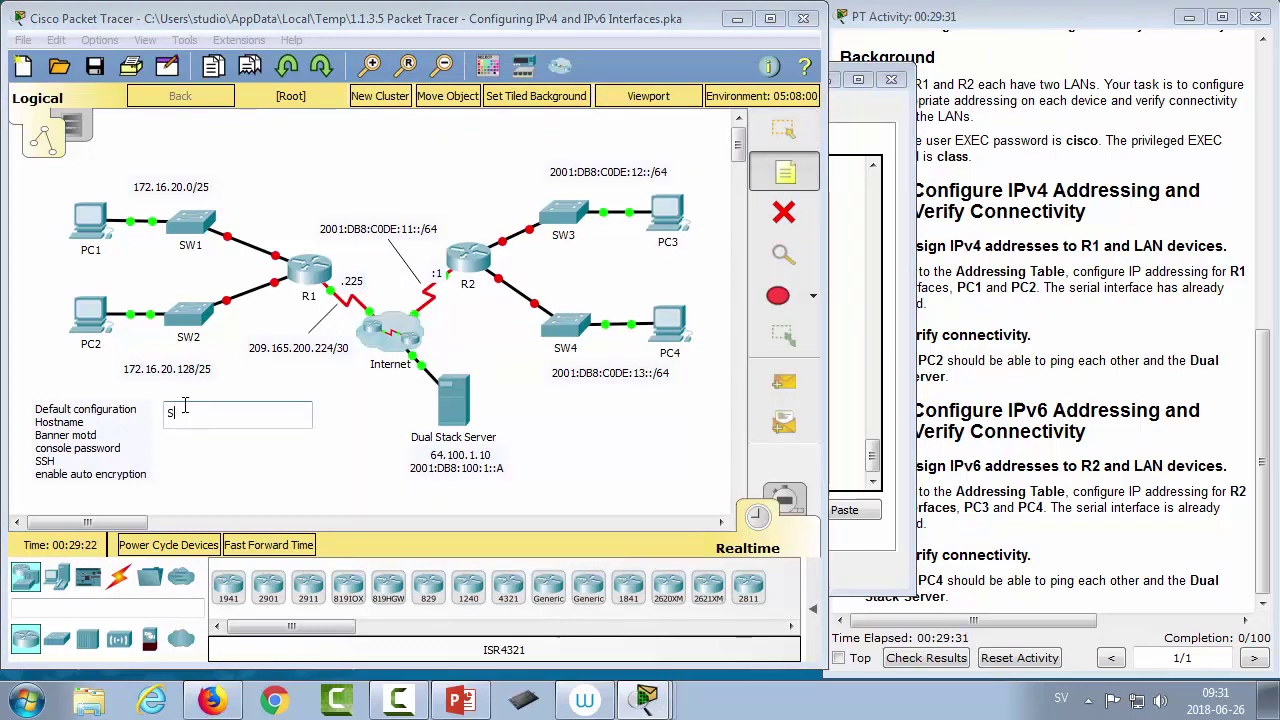
{"action": "type", "text": "SH:"}
{"action": "key", "text": "Return"}
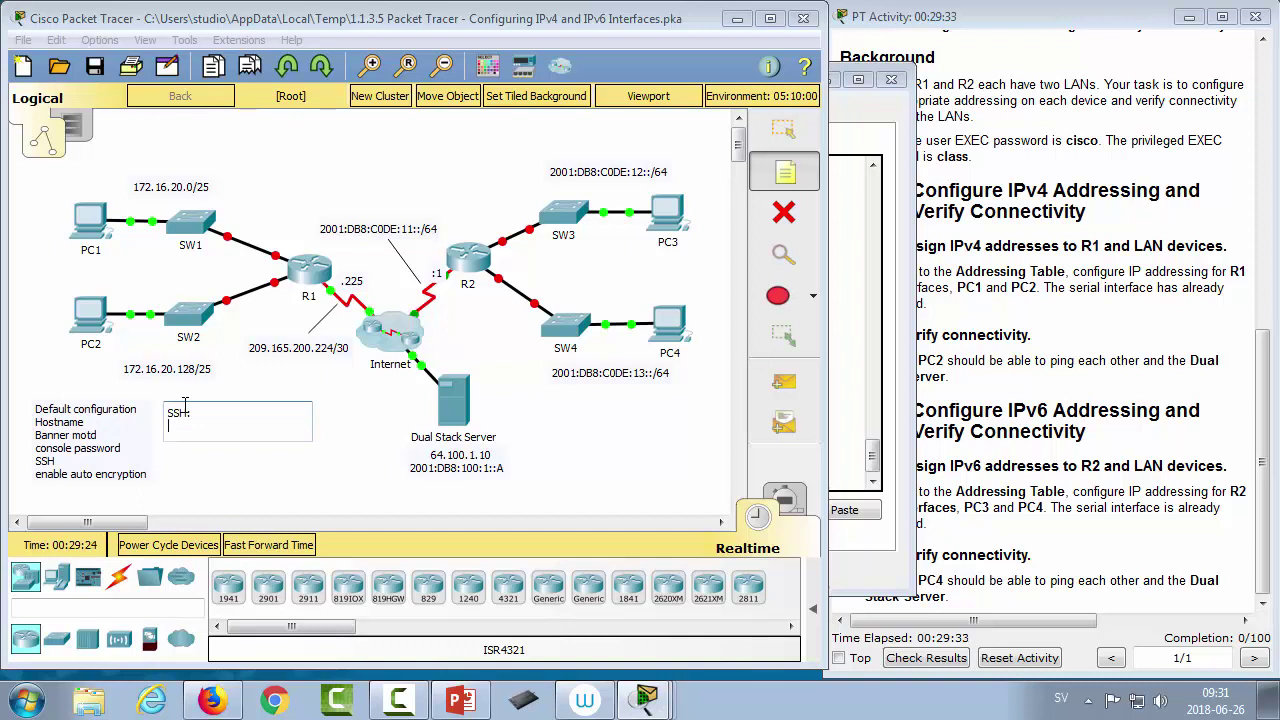
{"action": "type", "text": "User"}
{"action": "key", "text": "Return"}
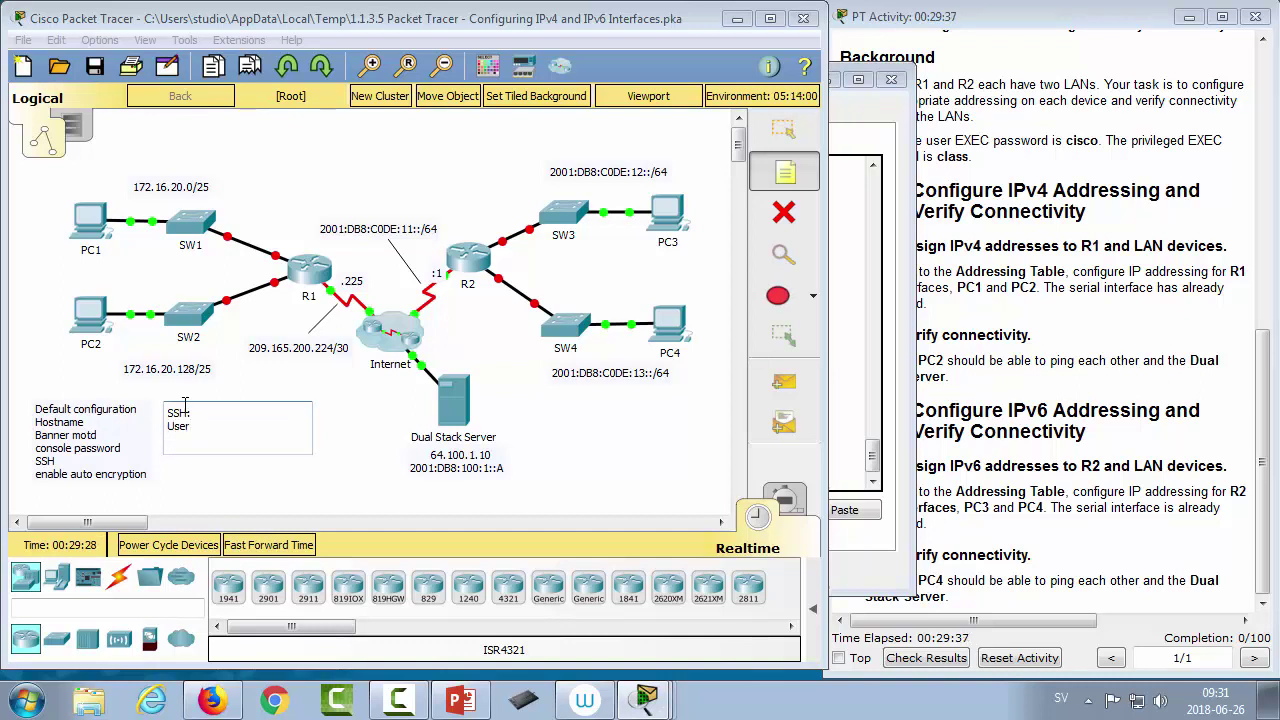
{"action": "type", "text": "domain name"}
{"action": "key", "text": "Return"}
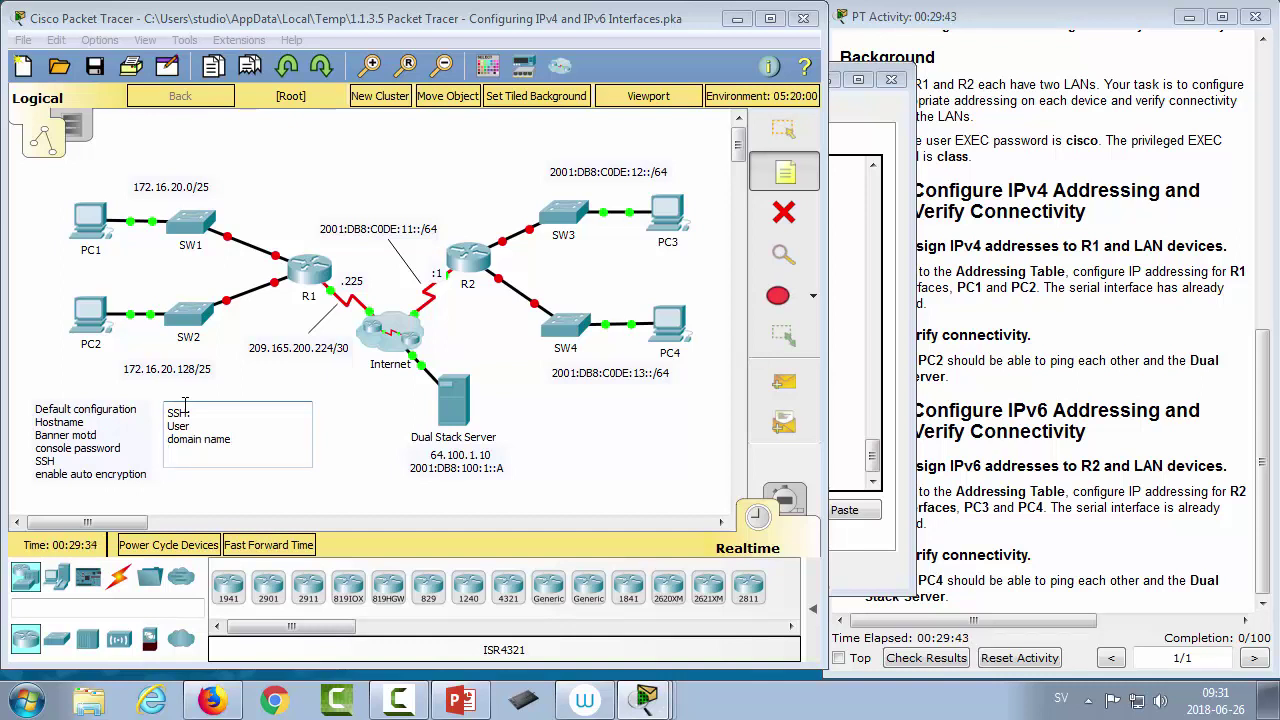
{"action": "type", "text": "generate keys"}
{"action": "key", "text": "Return"}
{"action": "key", "text": "Return"}
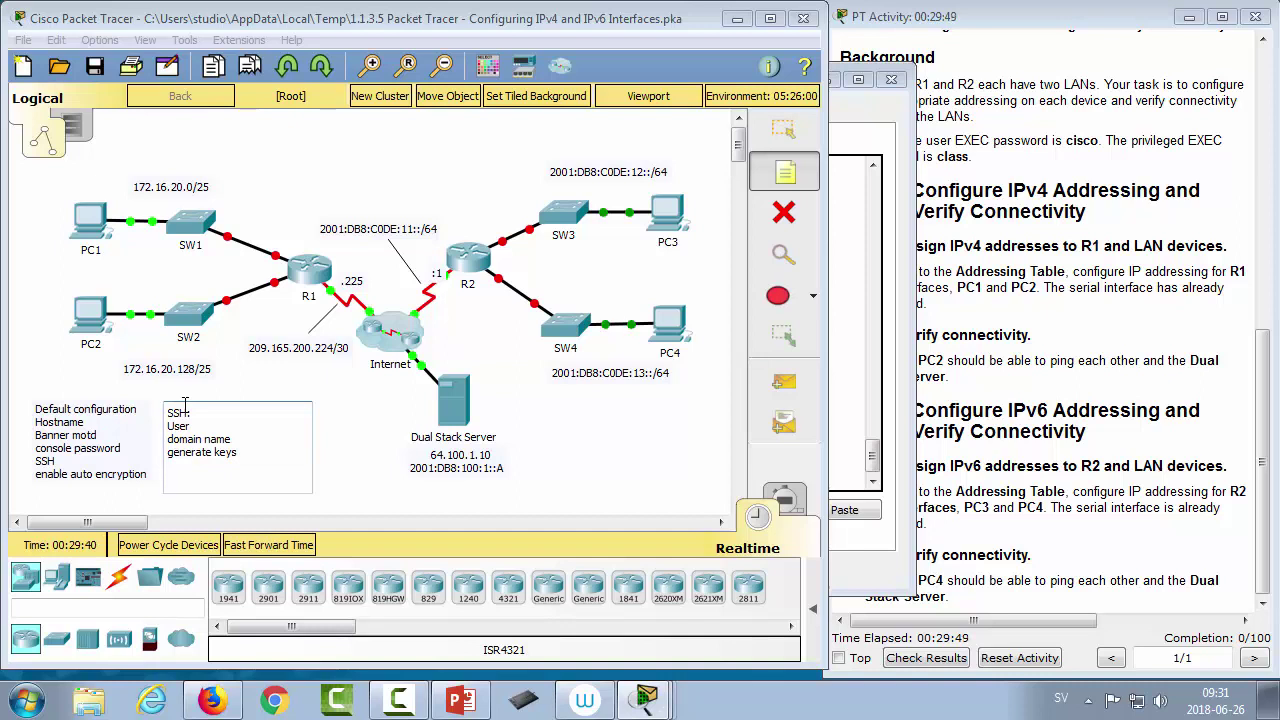
{"action": "type", "text": "Enable SSH on our lines"}
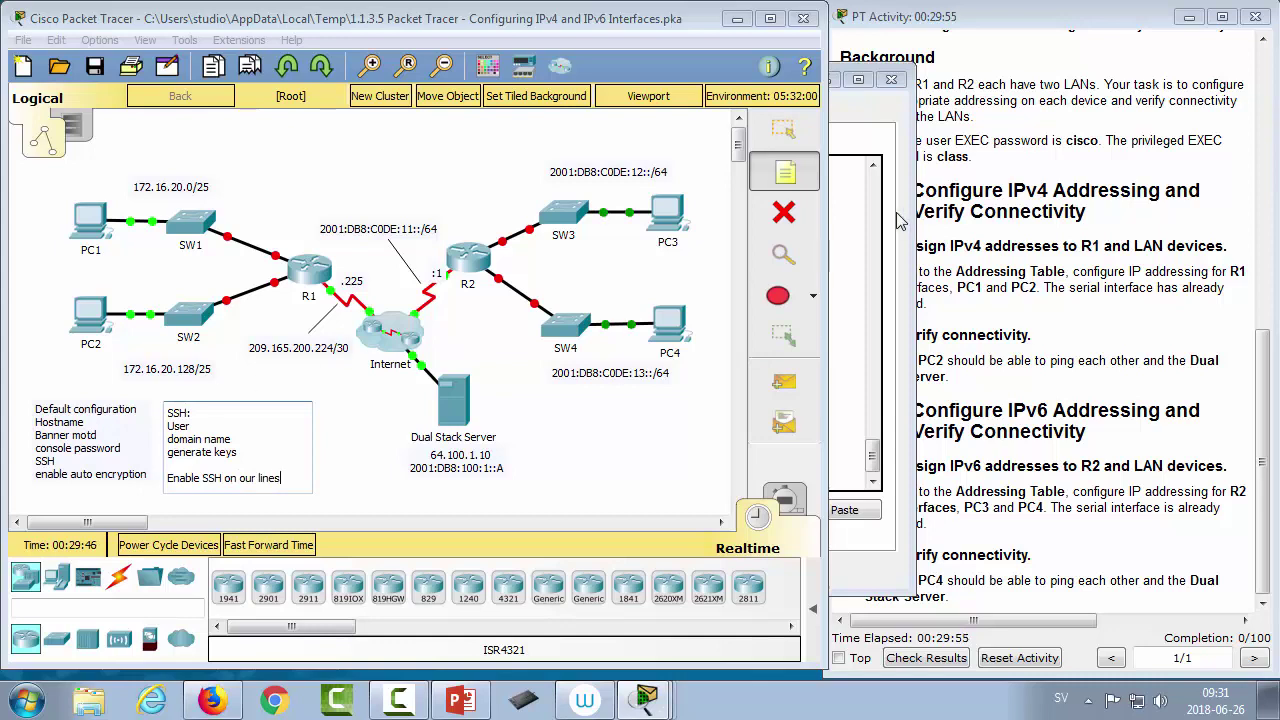
{"action": "left_click", "coordinate": [309, 270]}
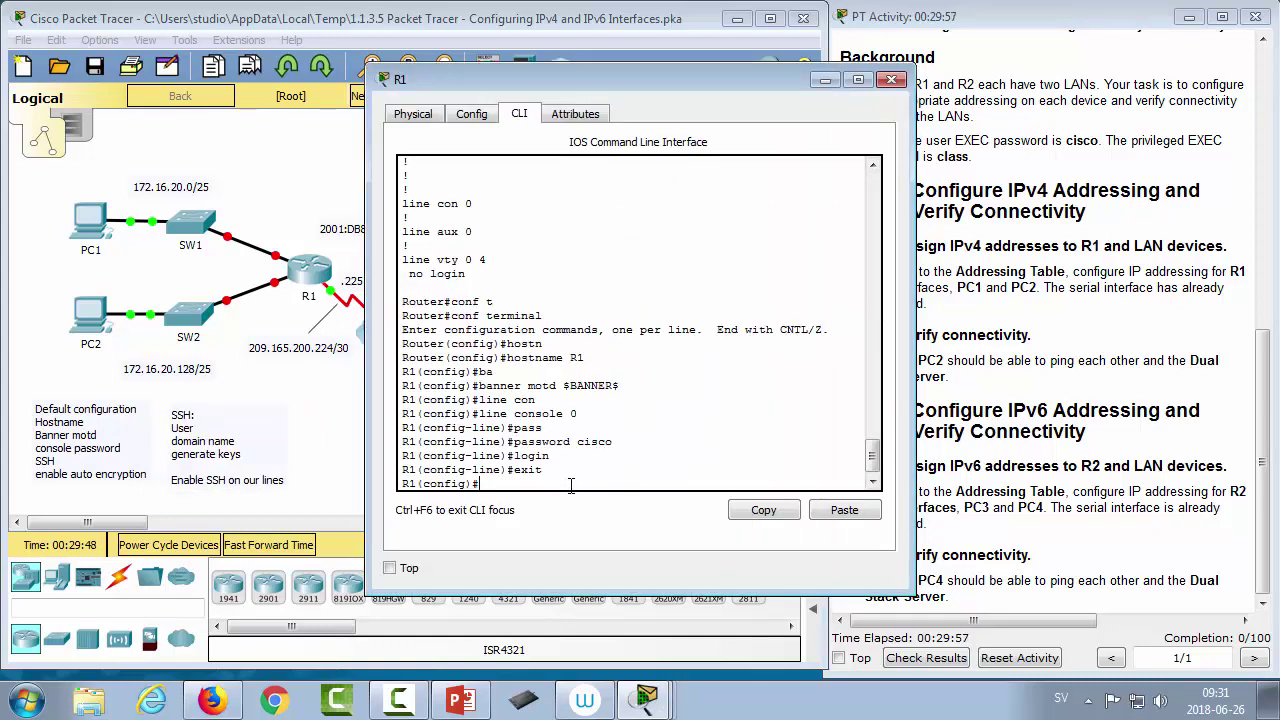
Step: Create local user Admin with a secret password
{"action": "type", "text": "user"}
{"action": "key", "text": "Tab"}
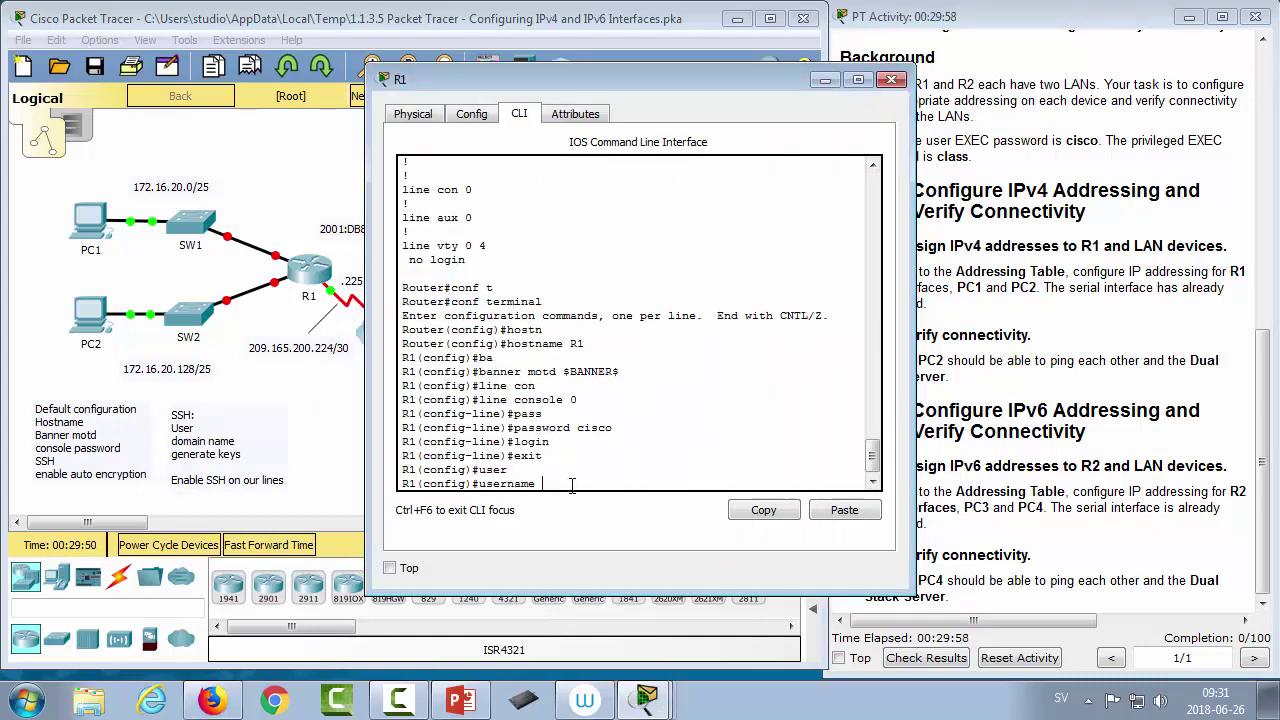
{"action": "type", "text": "Admin sec"}
{"action": "key", "text": "Tab"}
{"action": "type", "text": "cisc"}
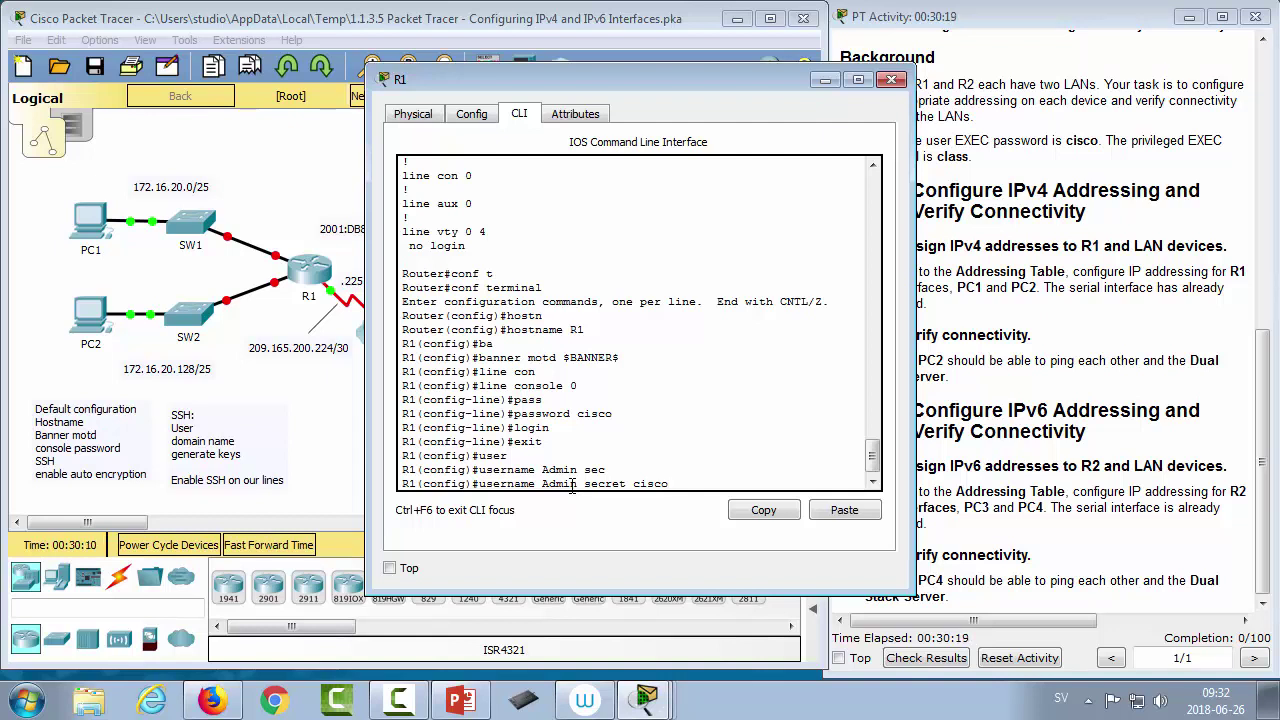
{"action": "key", "text": "Return"}
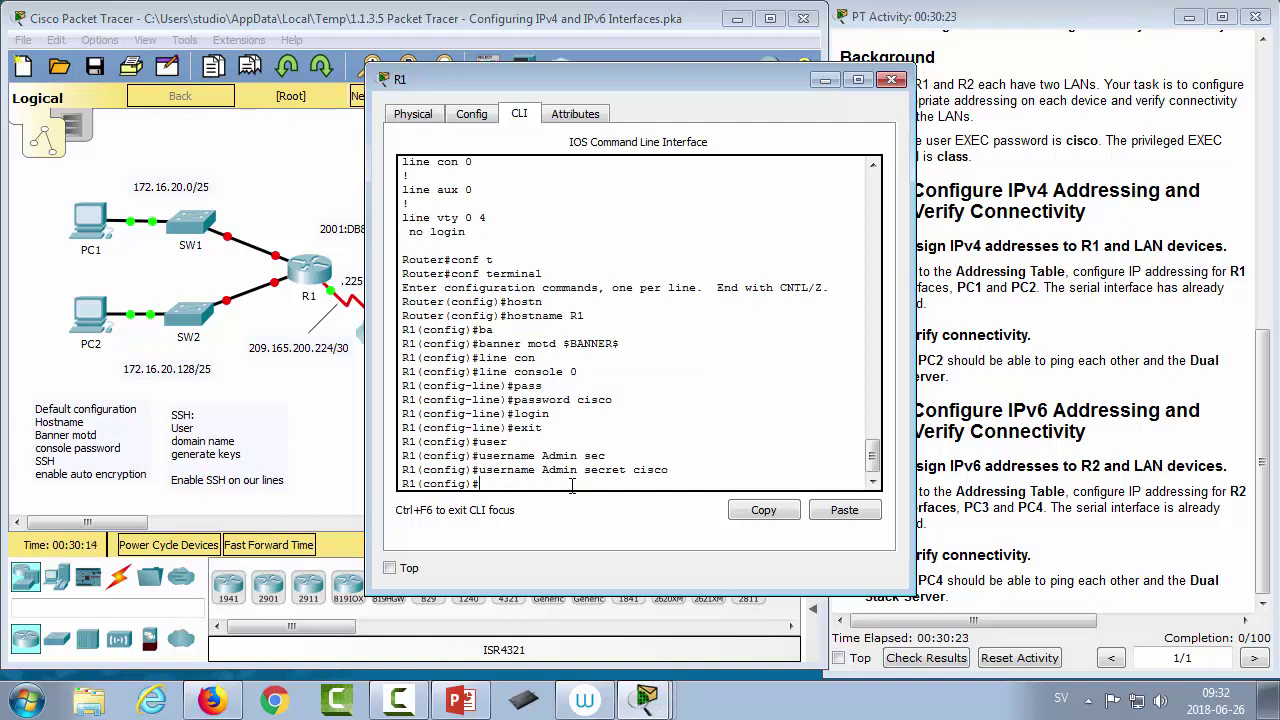
Step: Set R1's IP domain name to cisco.se
{"action": "type", "text": "ip doma"}
{"action": "key", "text": "Tab"}
{"action": "type", "text": "in"}
{"action": "key", "text": "Tab"}
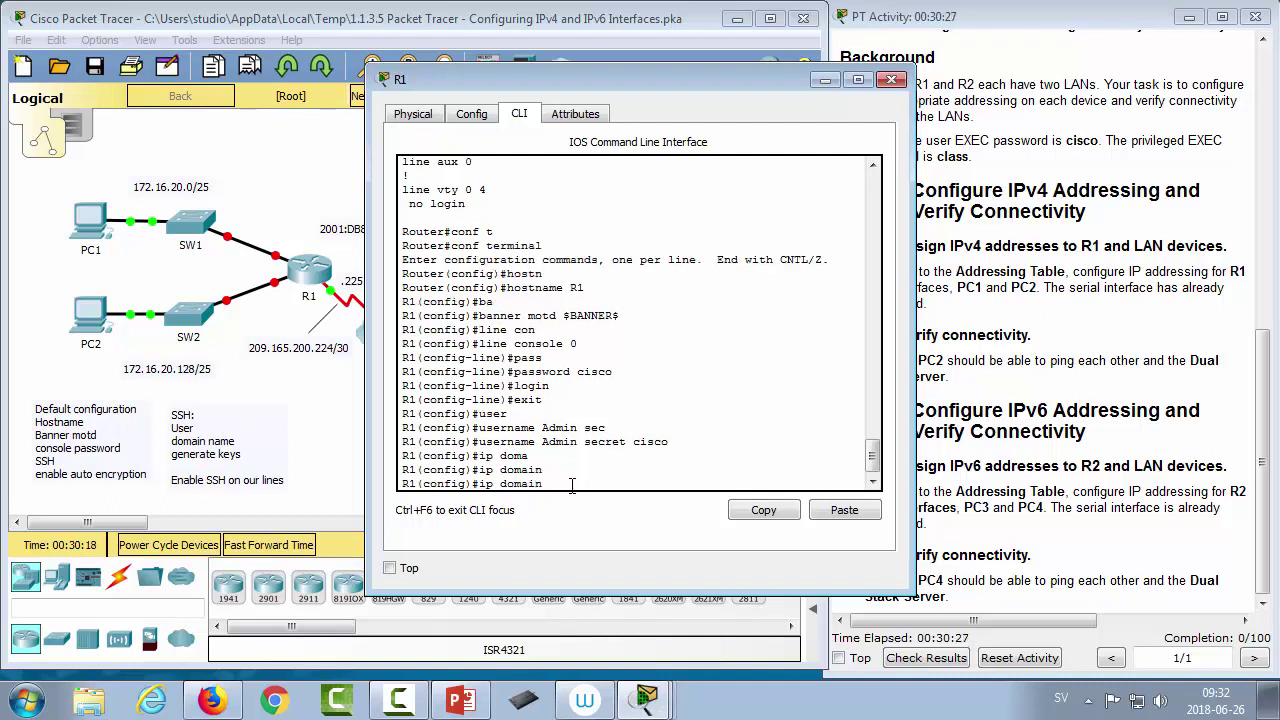
{"action": "type", "text": "-na"}
{"action": "key", "text": "Tab"}
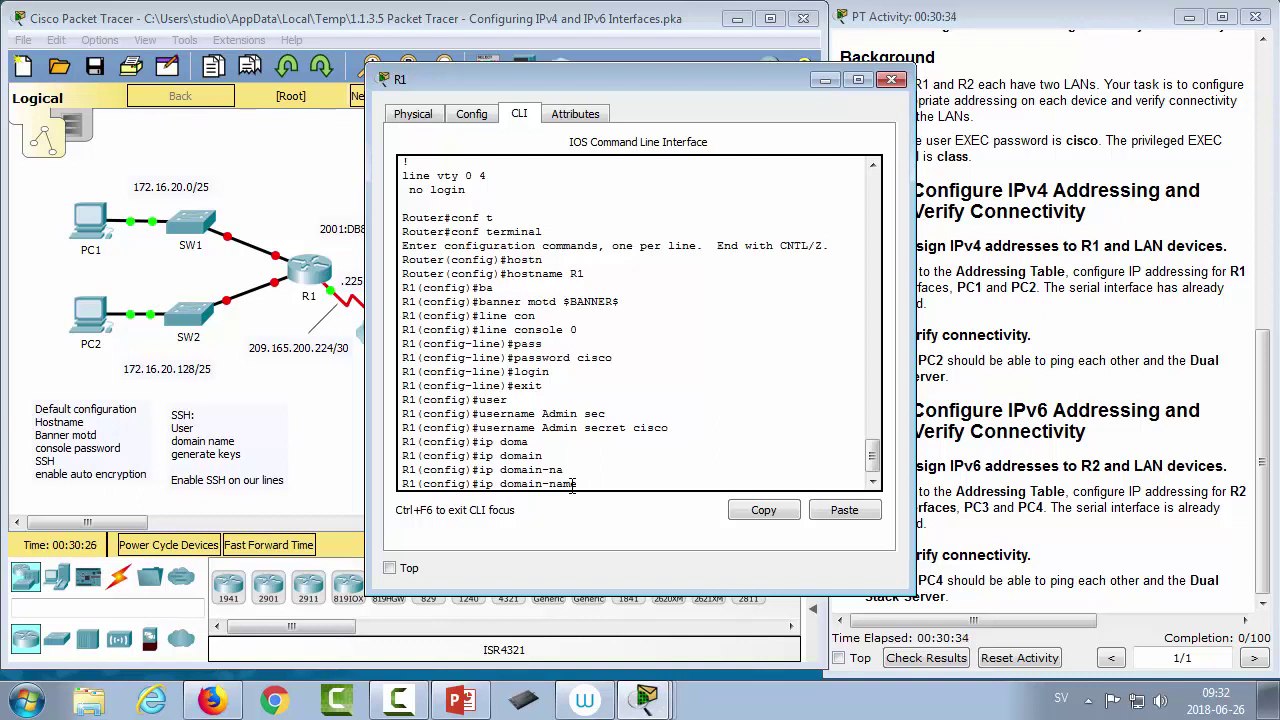
{"action": "type", "text": "cisco.se"}
{"action": "key", "text": "Return"}
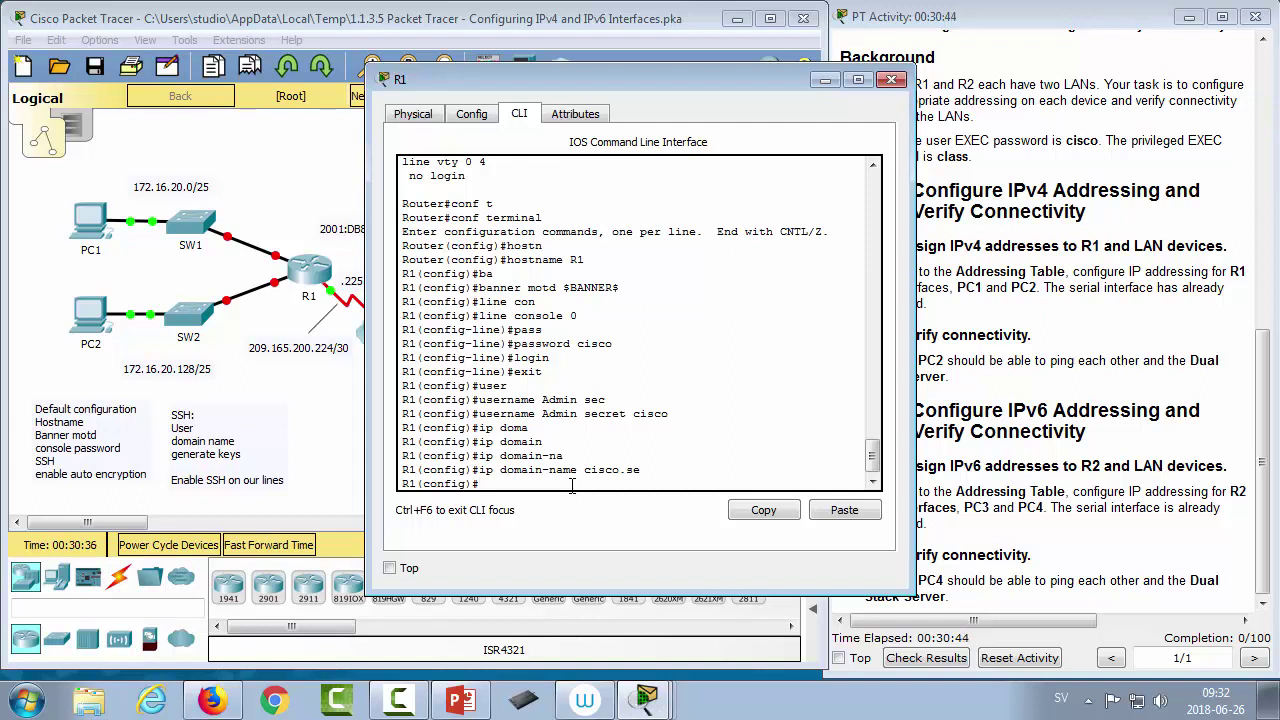
Step: Generate RSA keys with crypto key generate rsa, accepting the default 512-bit modulus
{"action": "type", "text": "cry"}
{"action": "key", "text": "Tab"}
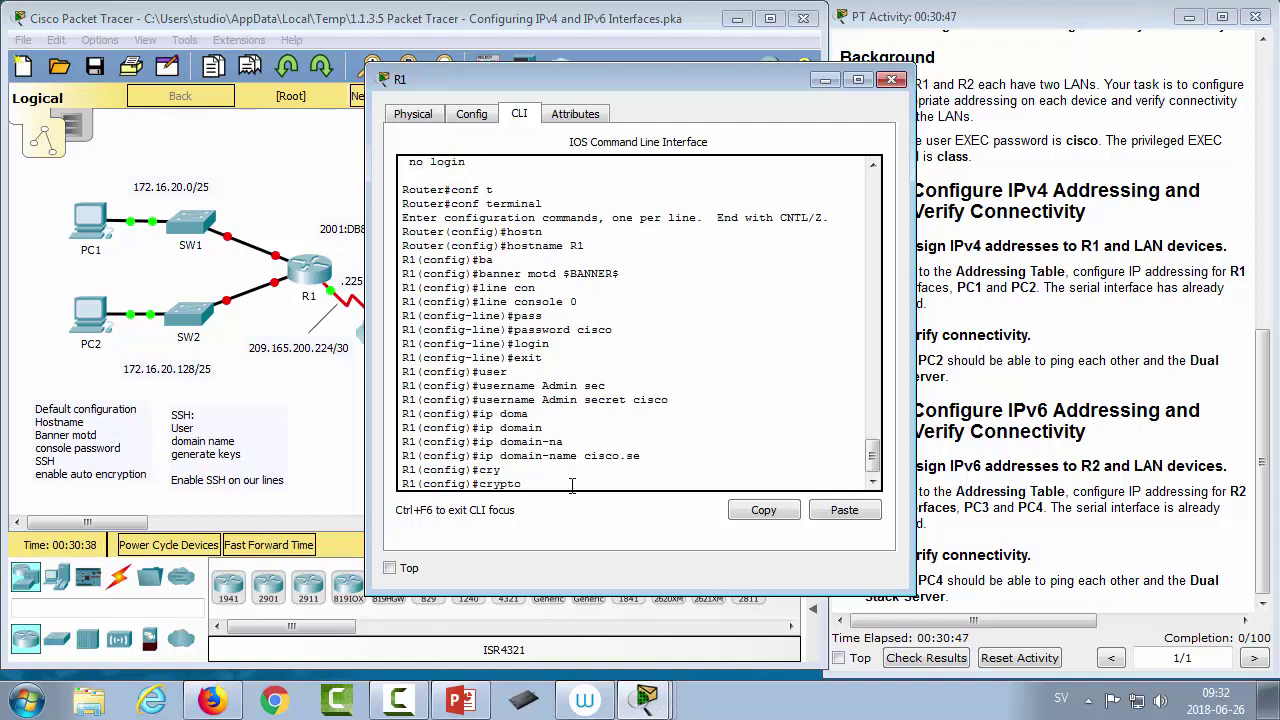
{"action": "type", "text": "key ge"}
{"action": "key", "text": "Tab"}
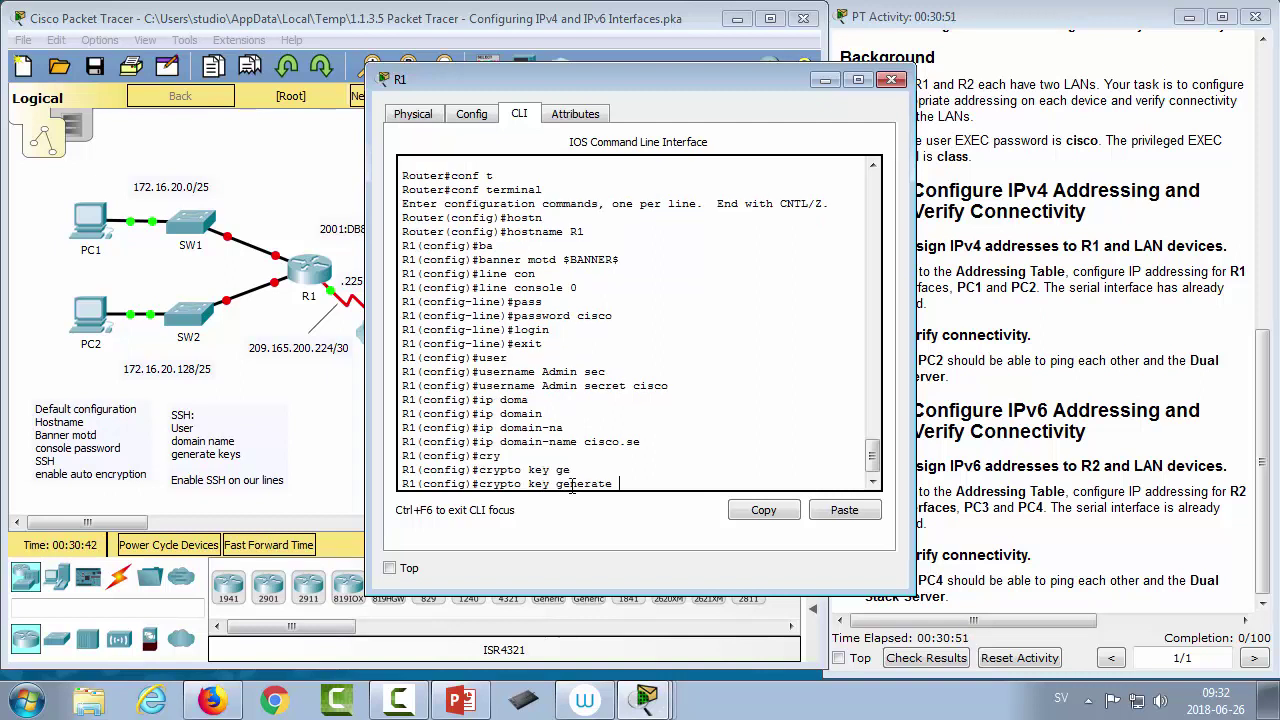
{"action": "type", "text": "rsa mod"}
{"action": "key", "text": "Tab"}
{"action": "key", "text": "BackSpace"}
{"action": "key", "text": "BackSpace"}
{"action": "key", "text": "BackSpace"}
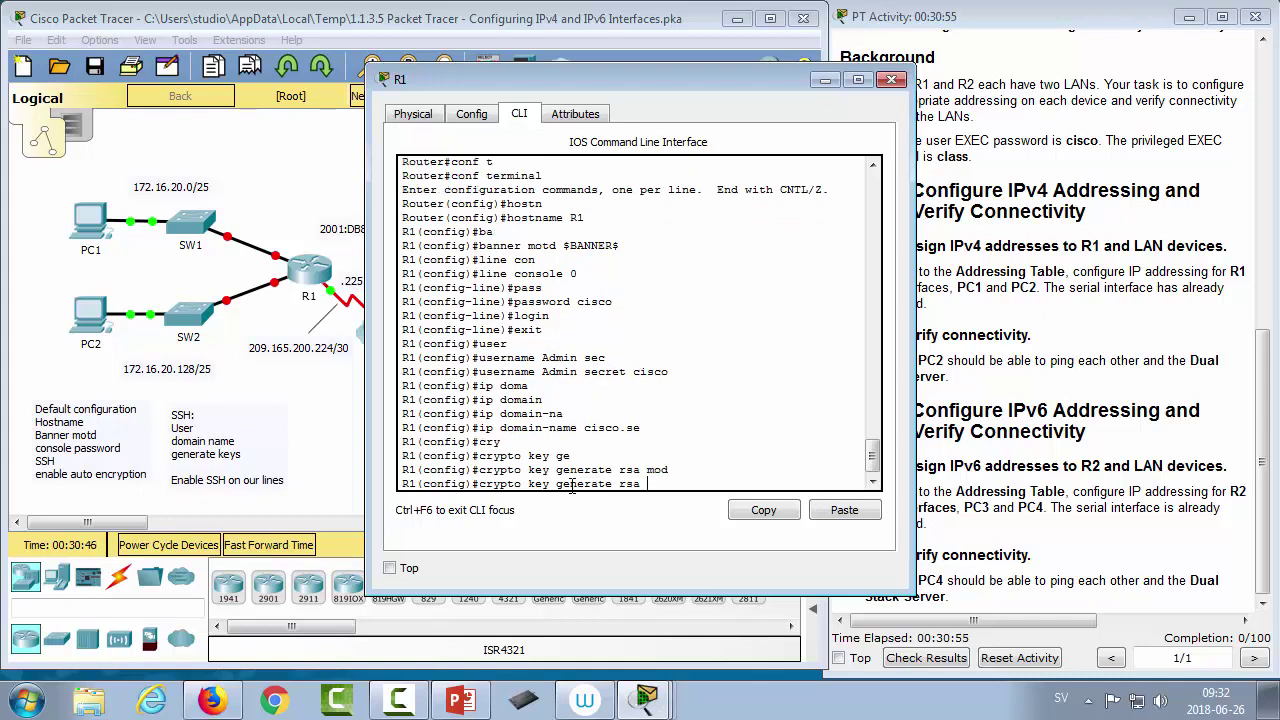
{"action": "type", "text": "?"}
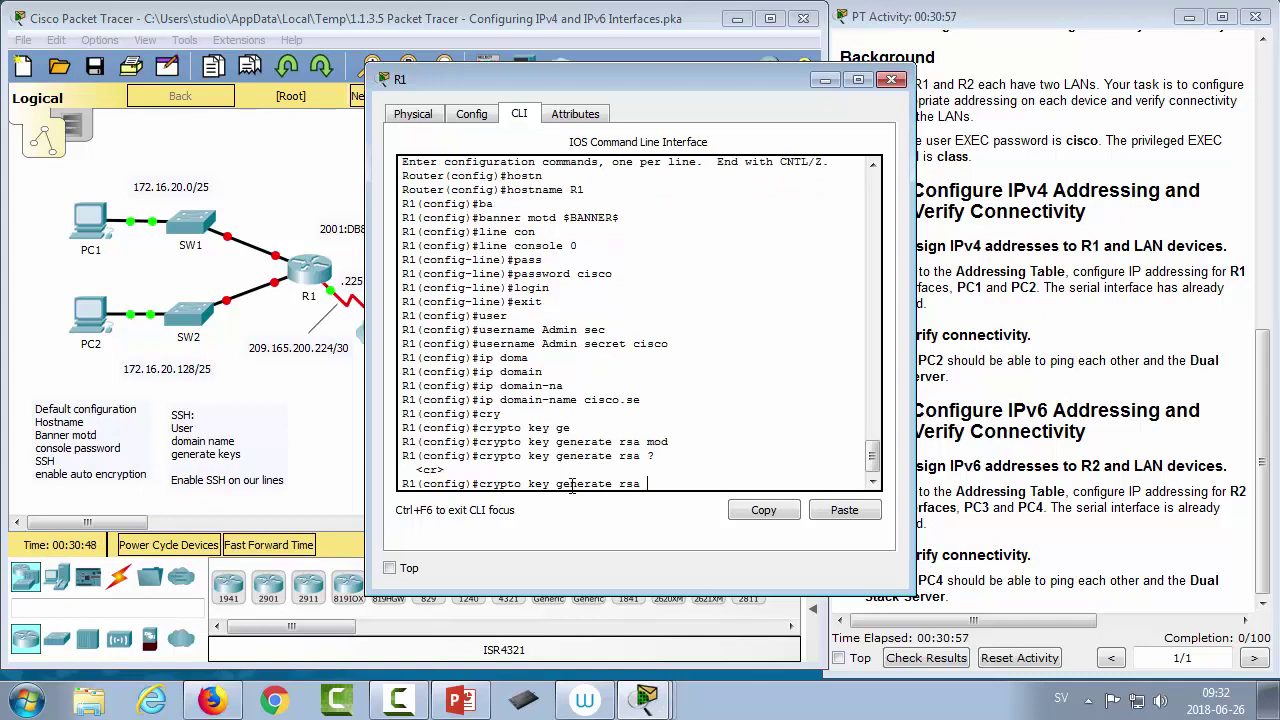
{"action": "key", "text": "Return"}
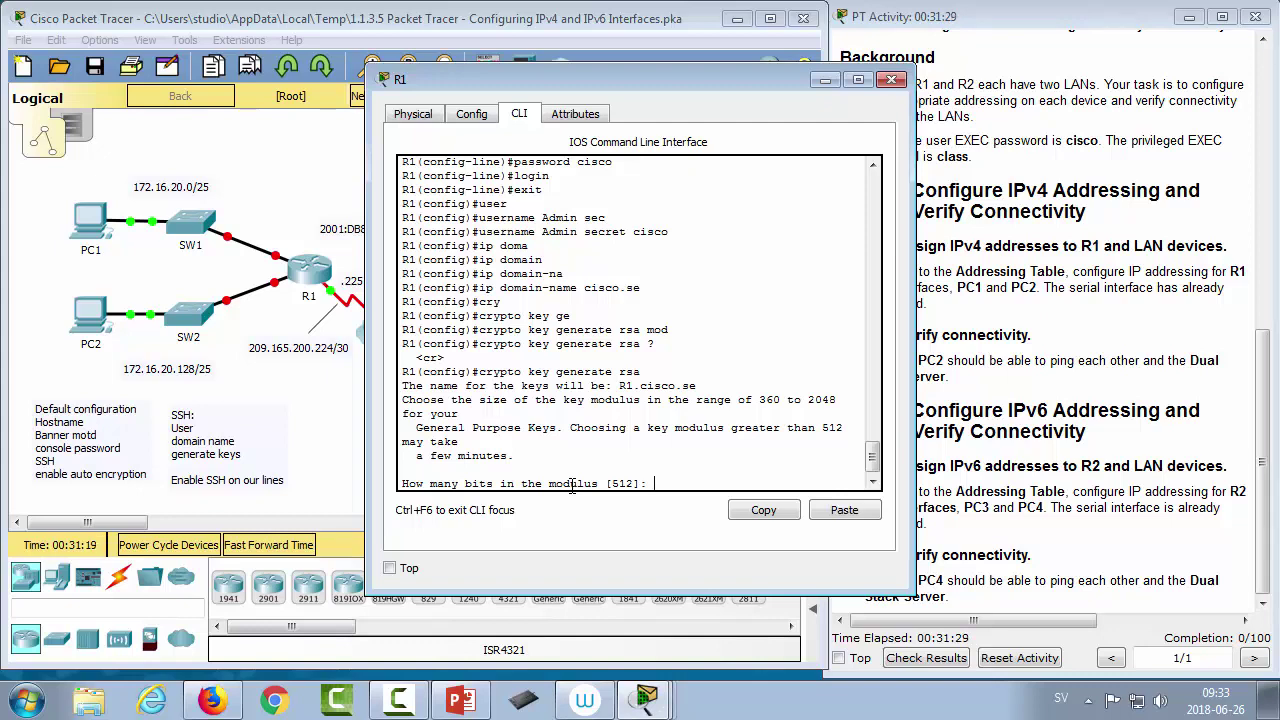
{"action": "key", "text": "Return"}
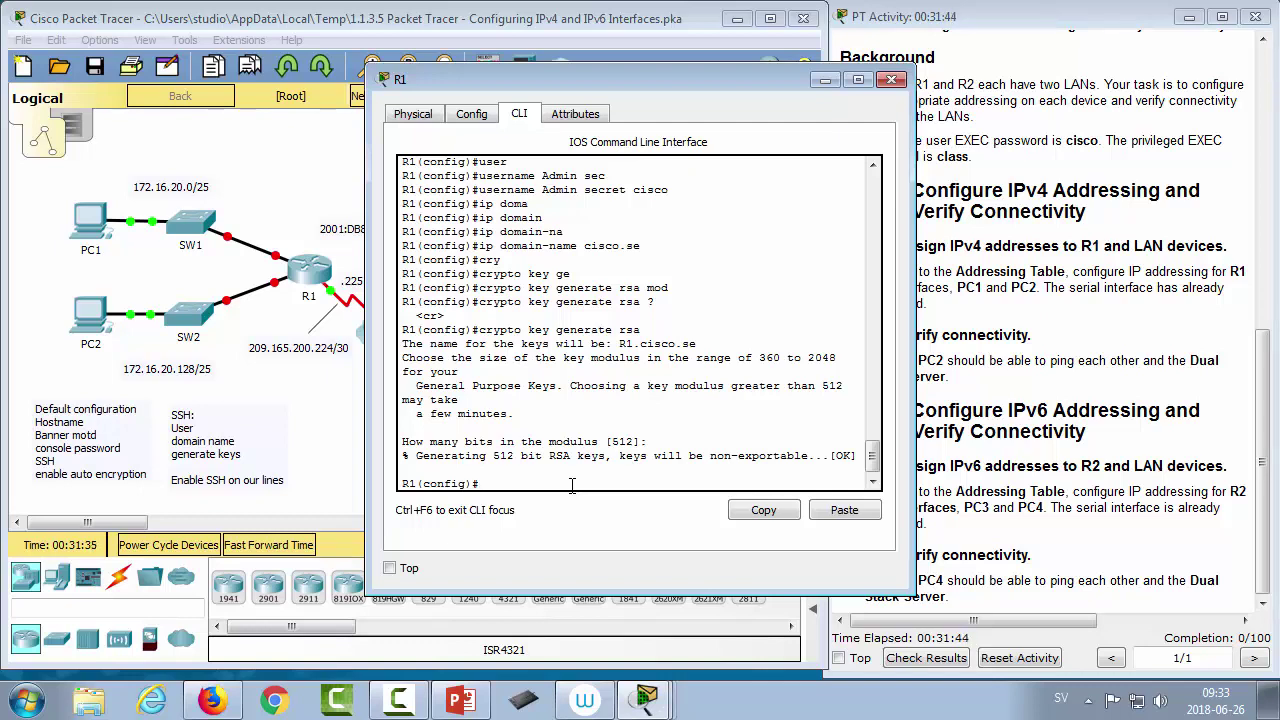
{"action": "type", "text": "line vty 0 "}
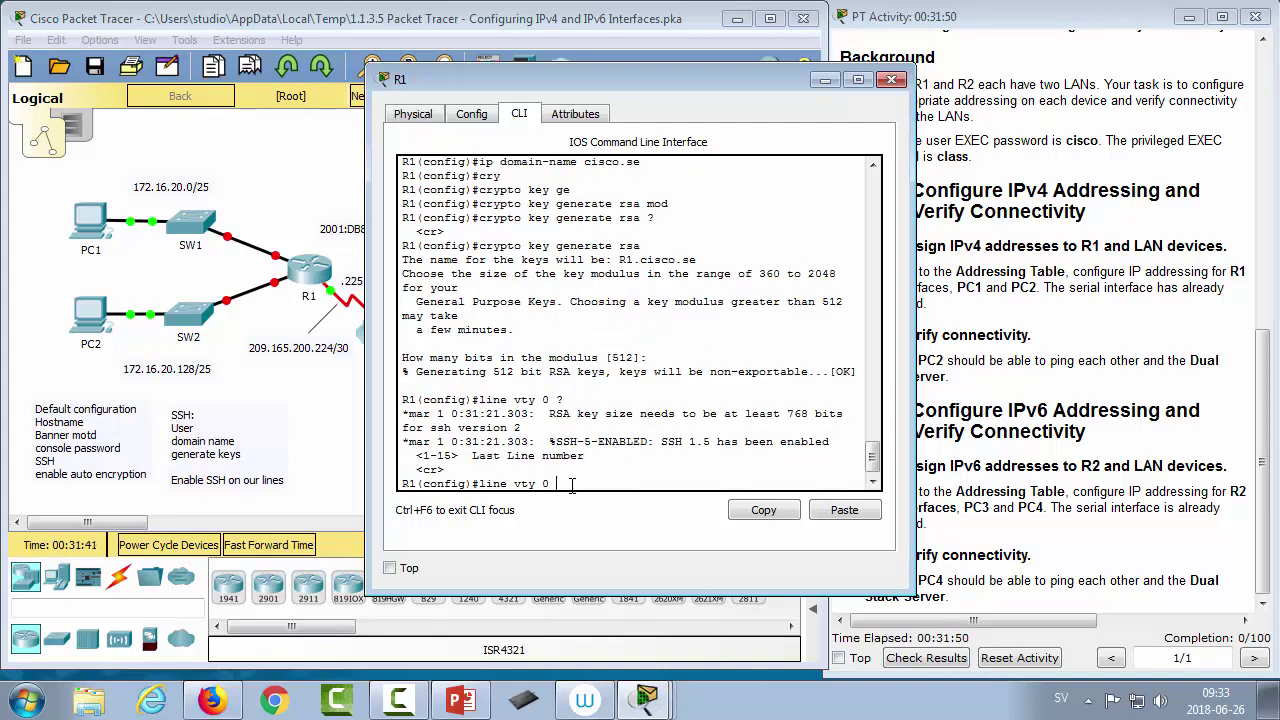
{"action": "type", "text": "?15"}
Step: Set vty lines 0–15 to accept only SSH with transport input ssh
{"action": "key", "text": "Return"}
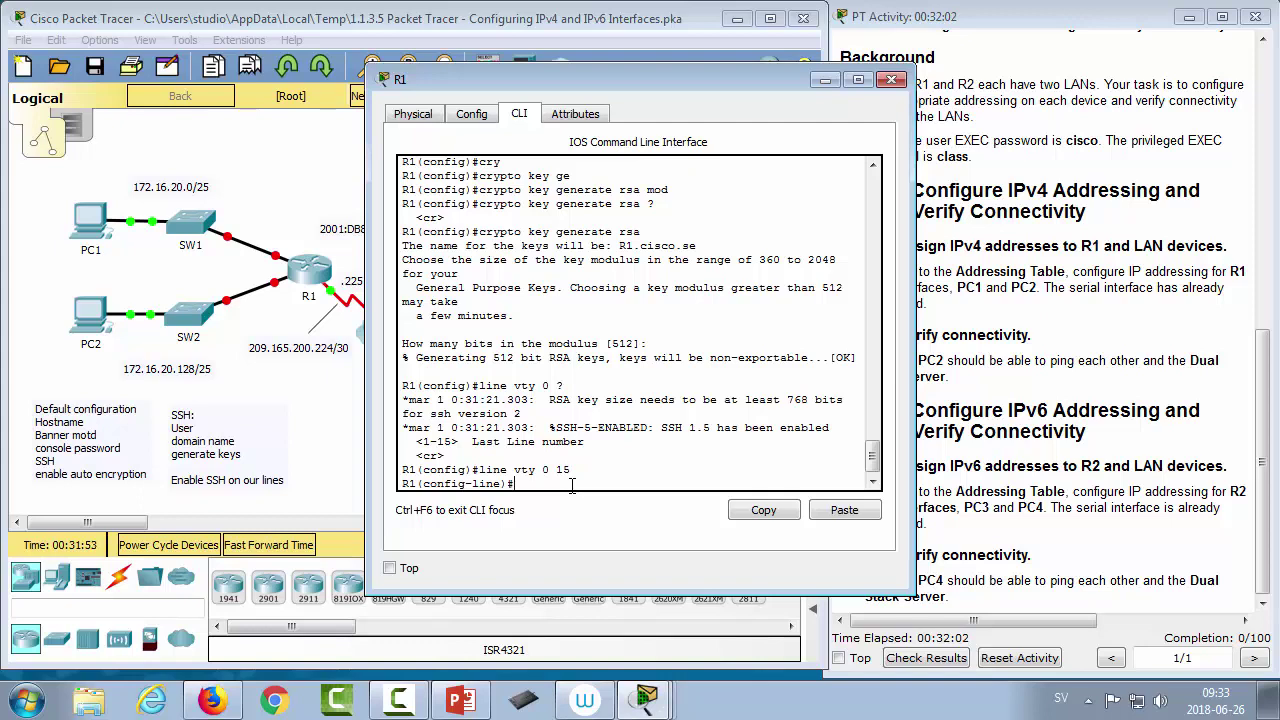
{"action": "type", "text": "tr"}
{"action": "key", "text": "Tab"}
{"action": "type", "text": "in"}
{"action": "key", "text": "Tab"}
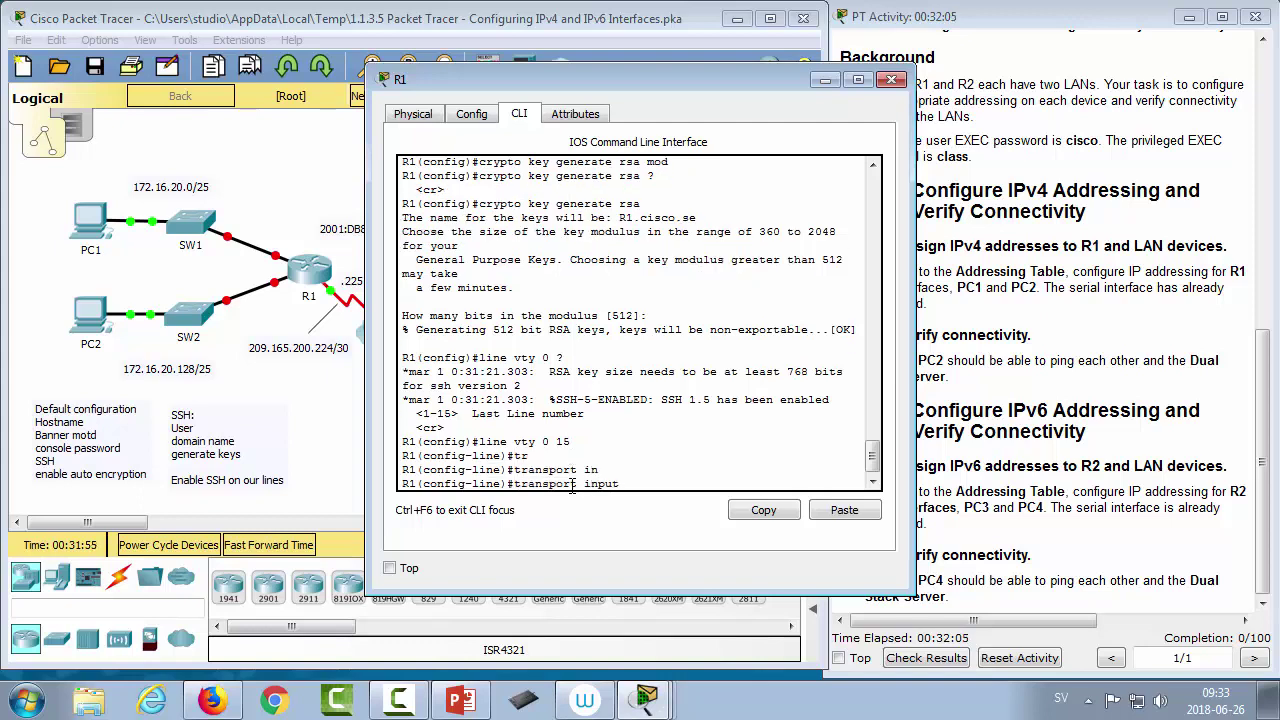
{"action": "type", "text": "ssh"}
{"action": "key", "text": "BackSpace"}
{"action": "key", "text": "BackSpace"}
{"action": "key", "text": "BackSpace"}
{"action": "type", "text": "?"}
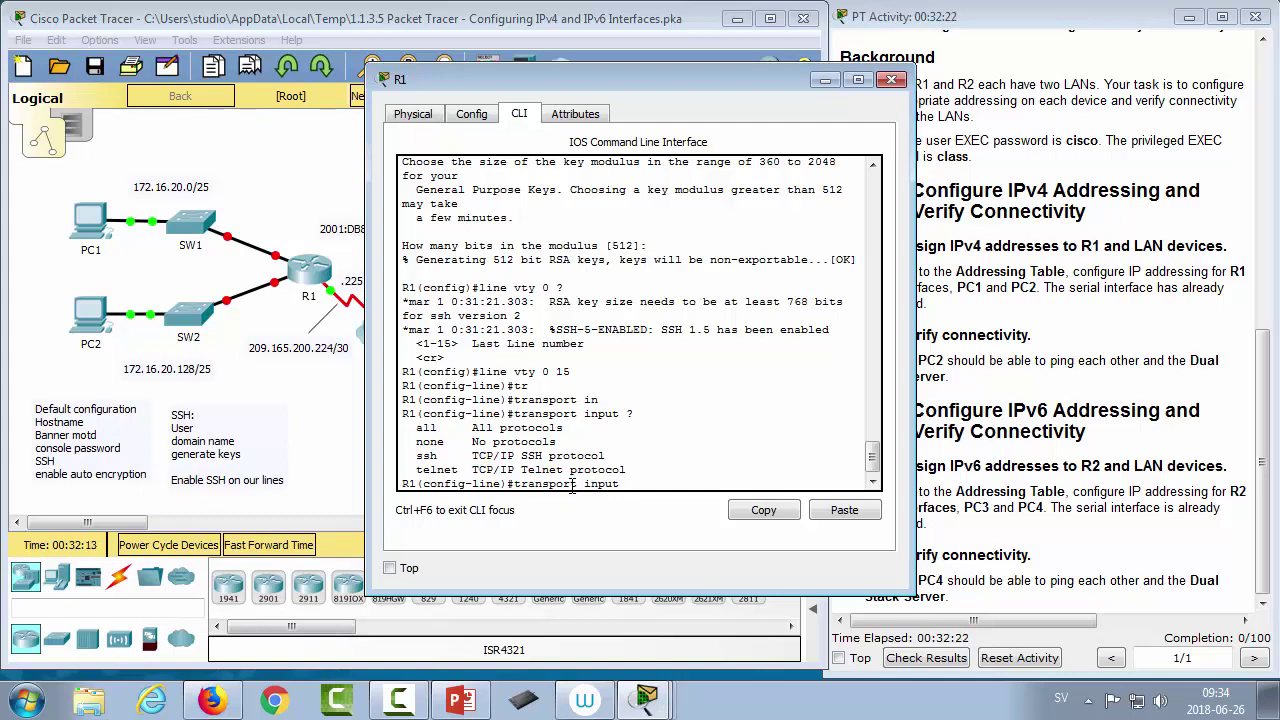
{"action": "type", "text": "ssh"}
{"action": "key", "text": "Return"}
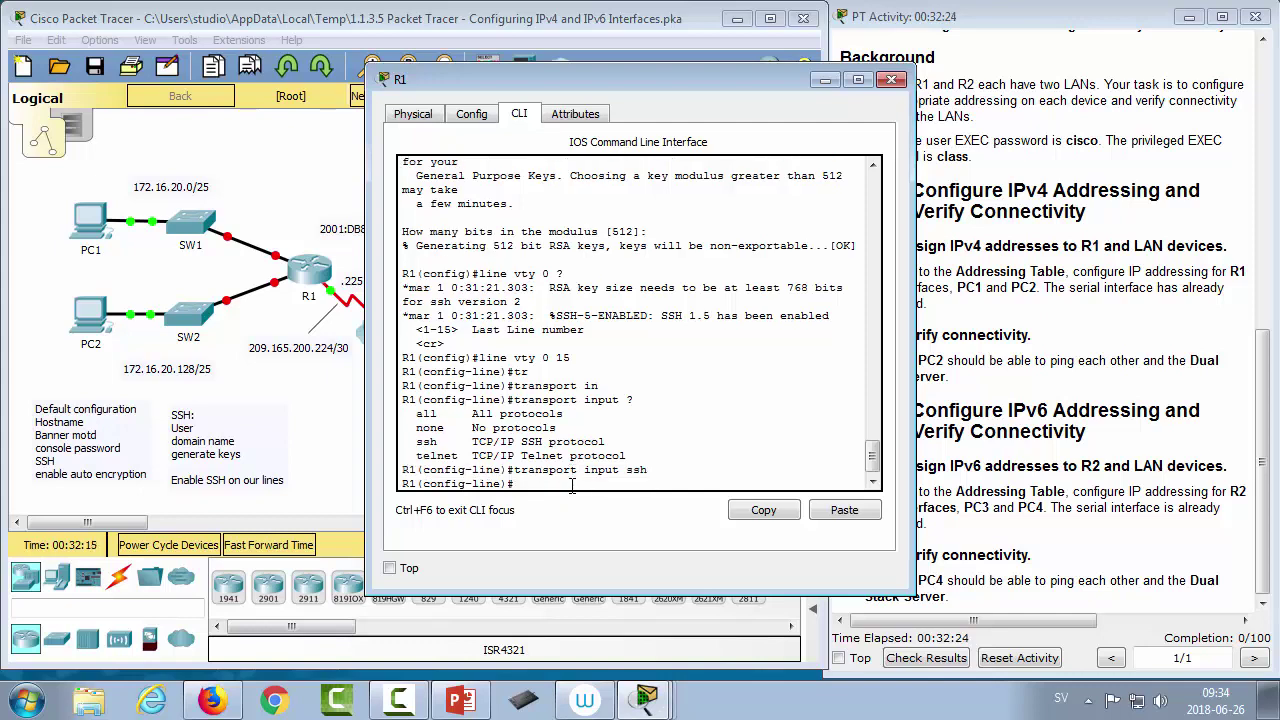
Step: Require local user login on the vty lines and leave line configuration
{"action": "type", "text": "login local"}
{"action": "key", "text": "Return"}
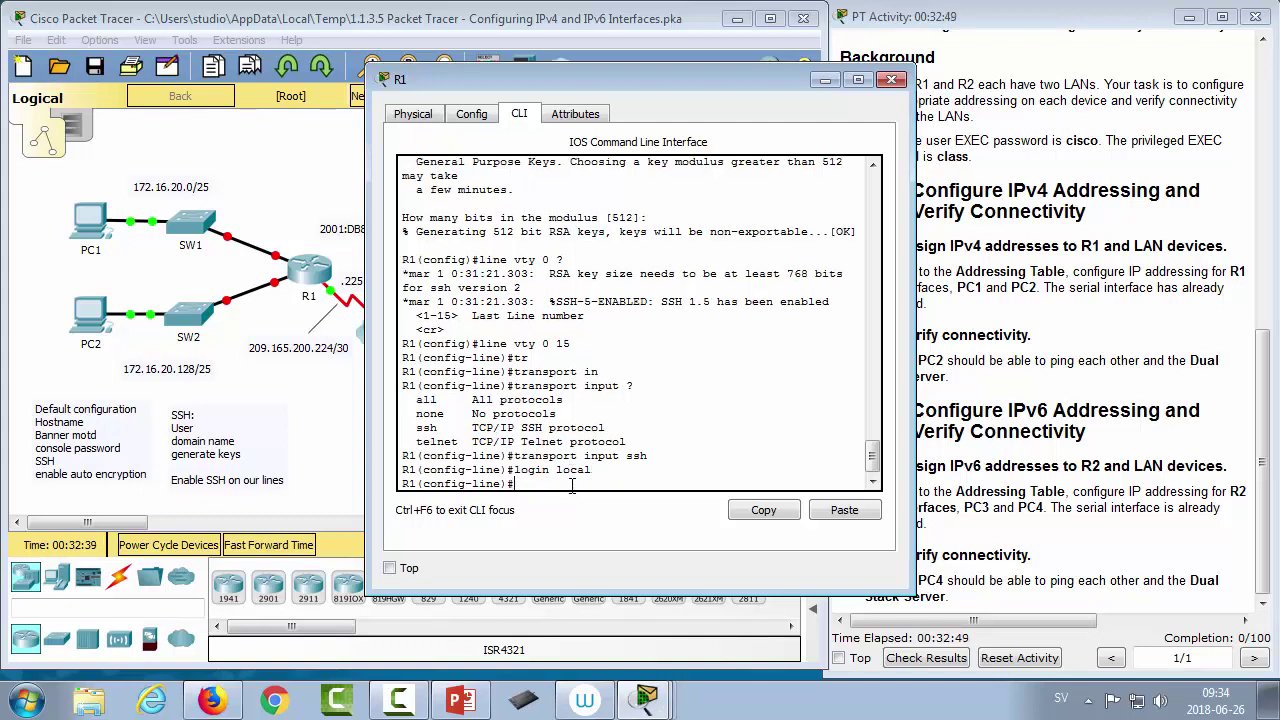
{"action": "type", "text": "exit"}
{"action": "key", "text": "Return"}
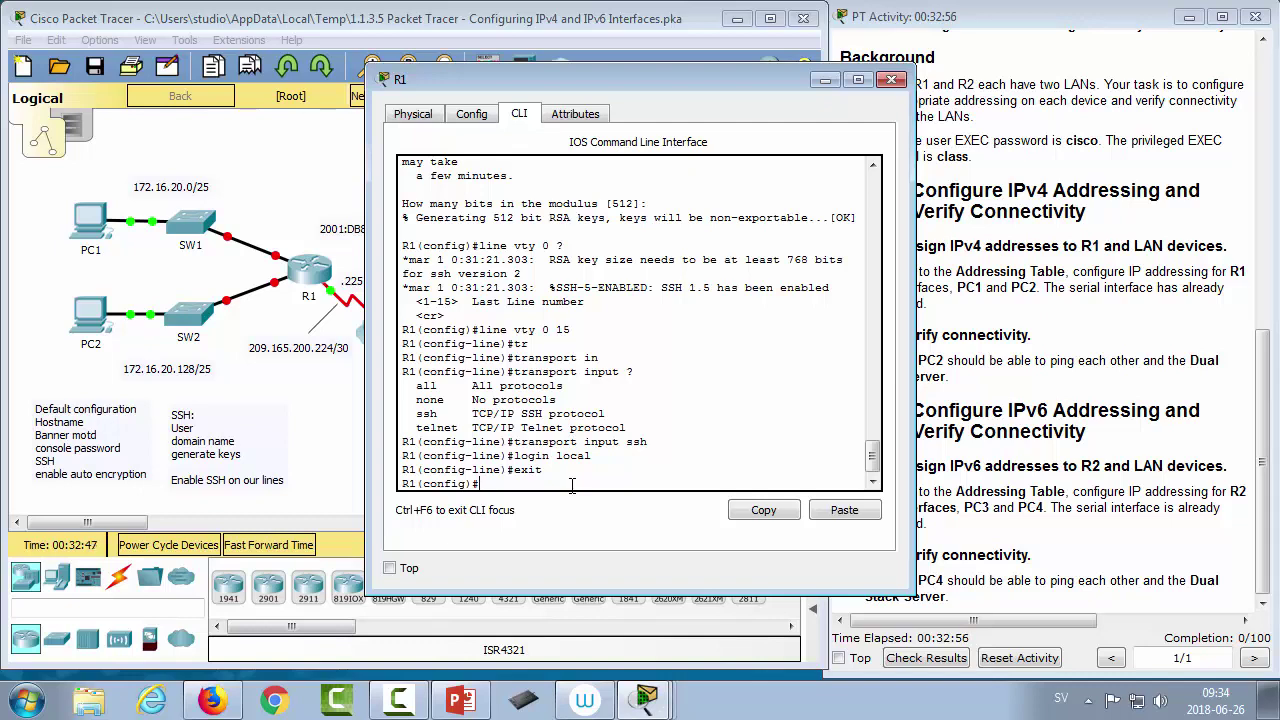
{"action": "type", "text": "dsjfweo"}
{"action": "key", "text": "Return"}
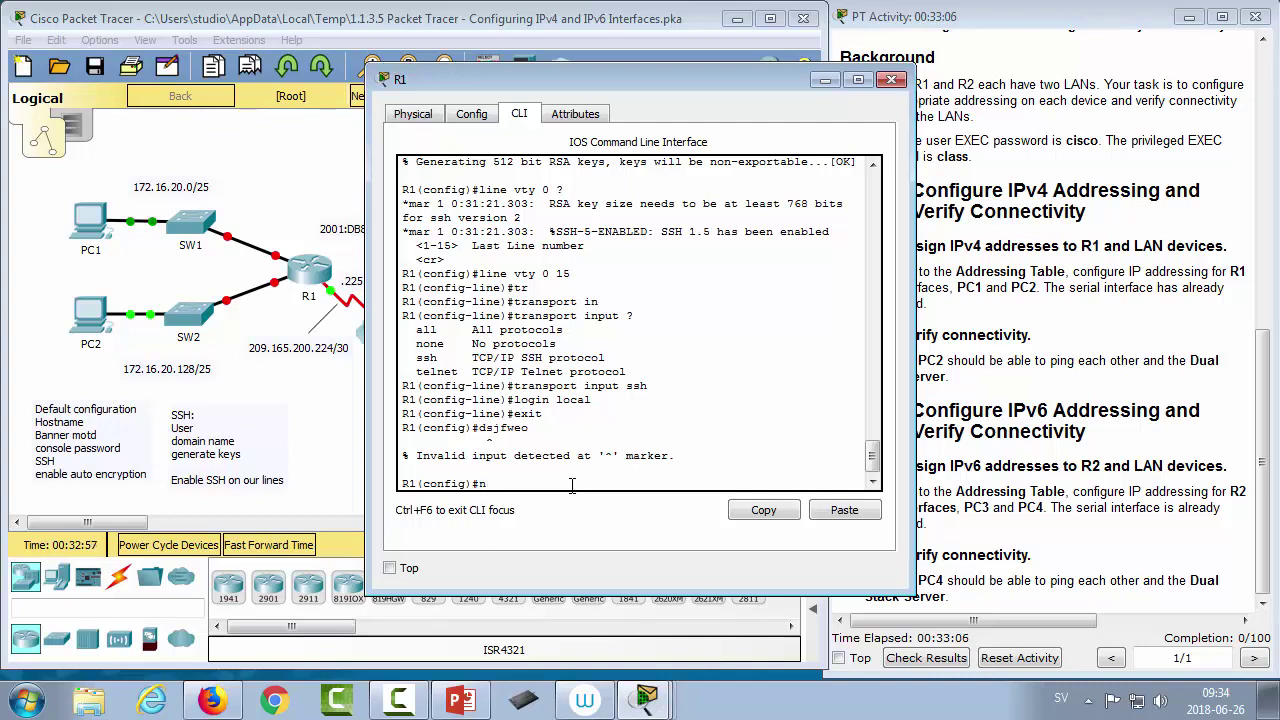
Step: Display the running configuration with do show run and scroll through it to check the vty settings
{"action": "key", "text": "BackSpace"}
{"action": "key", "text": "BackSpace"}
{"action": "key", "text": "BackSpace"}
{"action": "type", "text": "do show run"}
{"action": "key", "text": "Return"}
{"action": "key", "text": "space"}
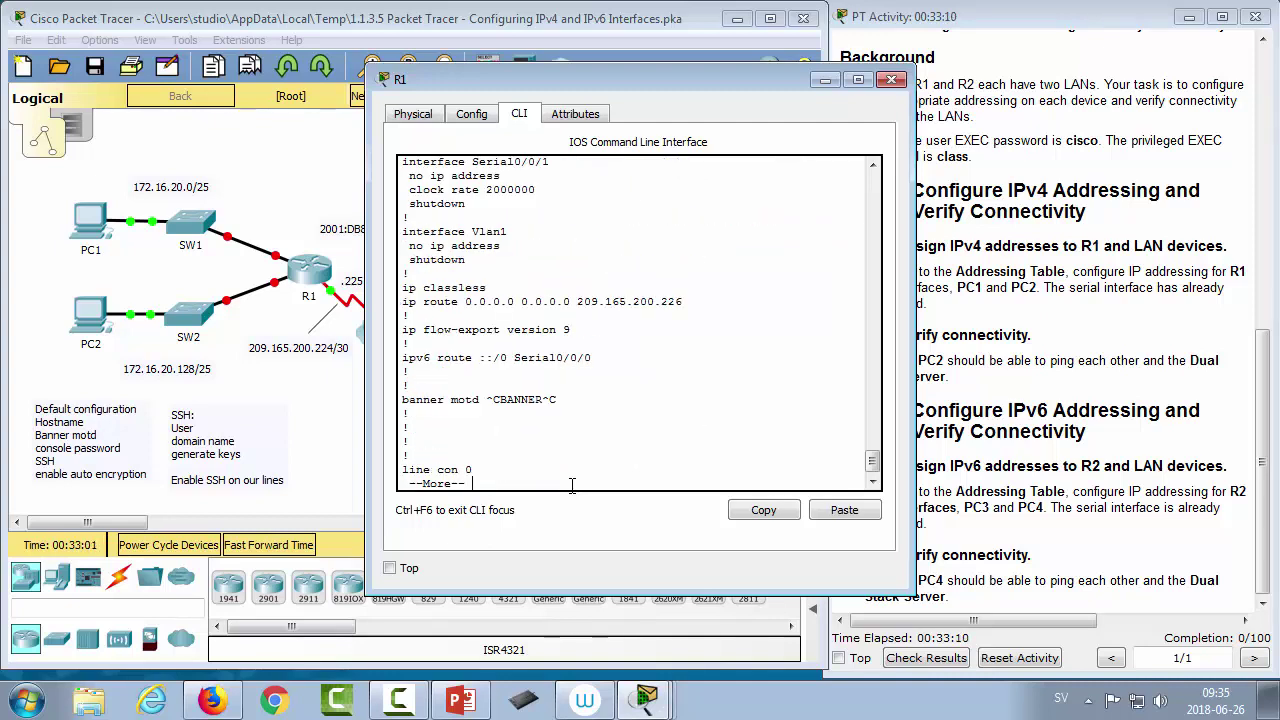
{"action": "key", "text": "space"}
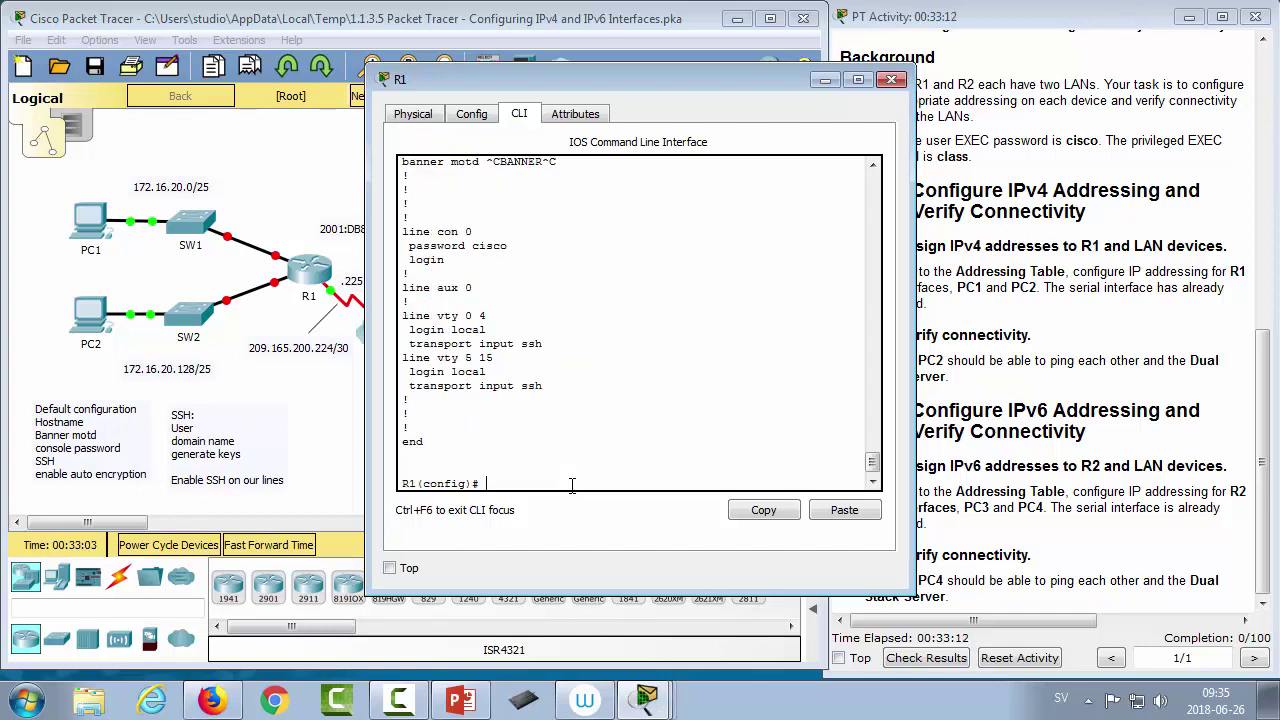
{"action": "scroll", "coordinate": [648, 408], "scroll_direction": "up", "scroll_amount": 10}
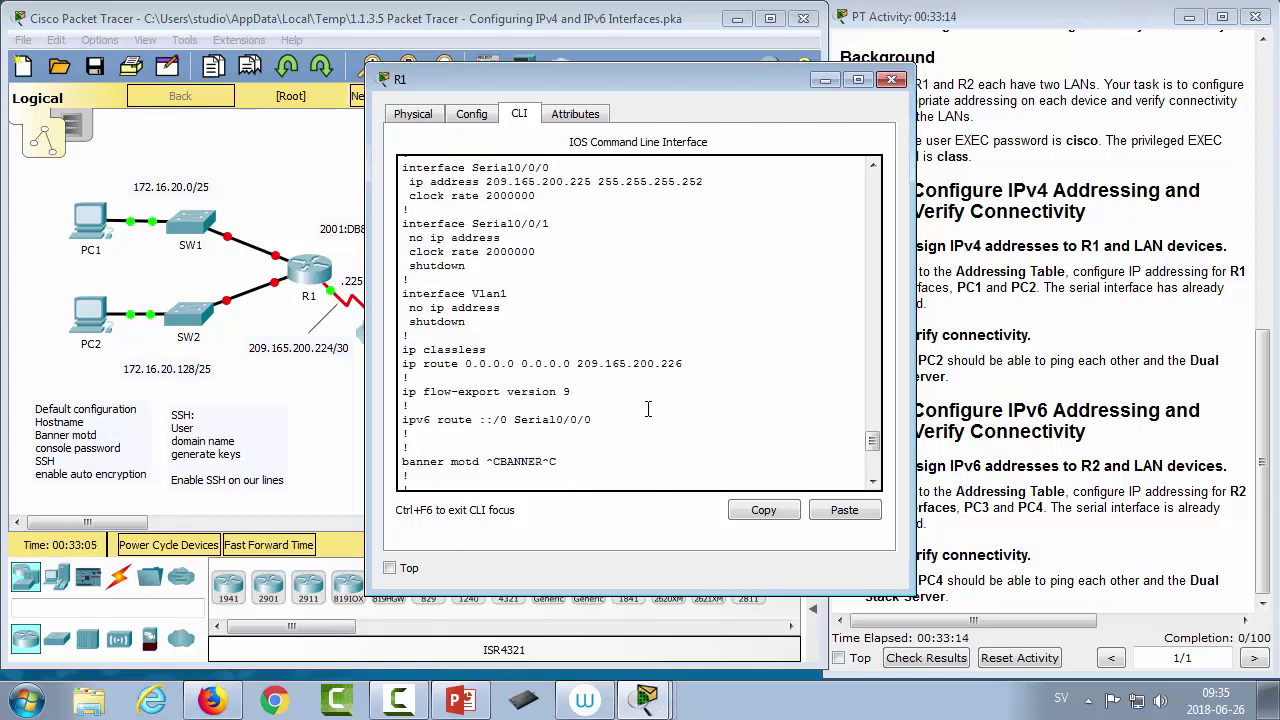
{"action": "scroll", "coordinate": [648, 408], "scroll_direction": "up", "scroll_amount": 5}
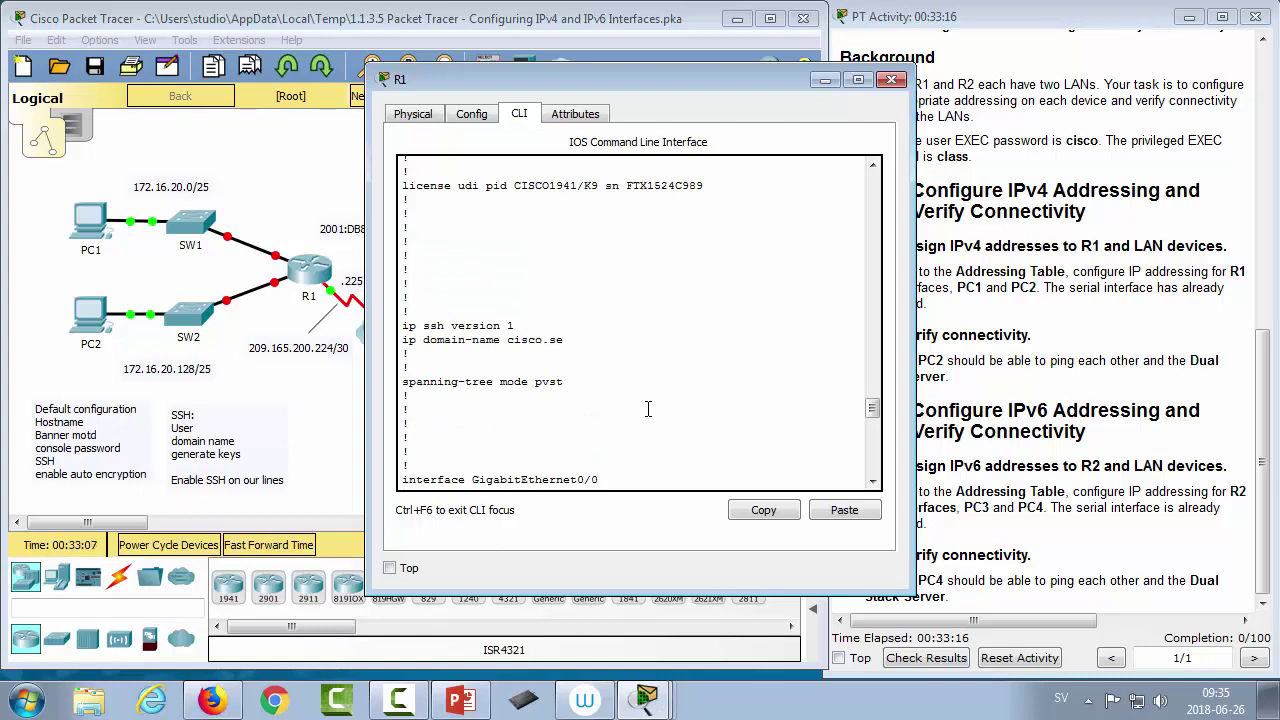
{"action": "scroll", "coordinate": [648, 408], "scroll_direction": "up", "scroll_amount": 5}
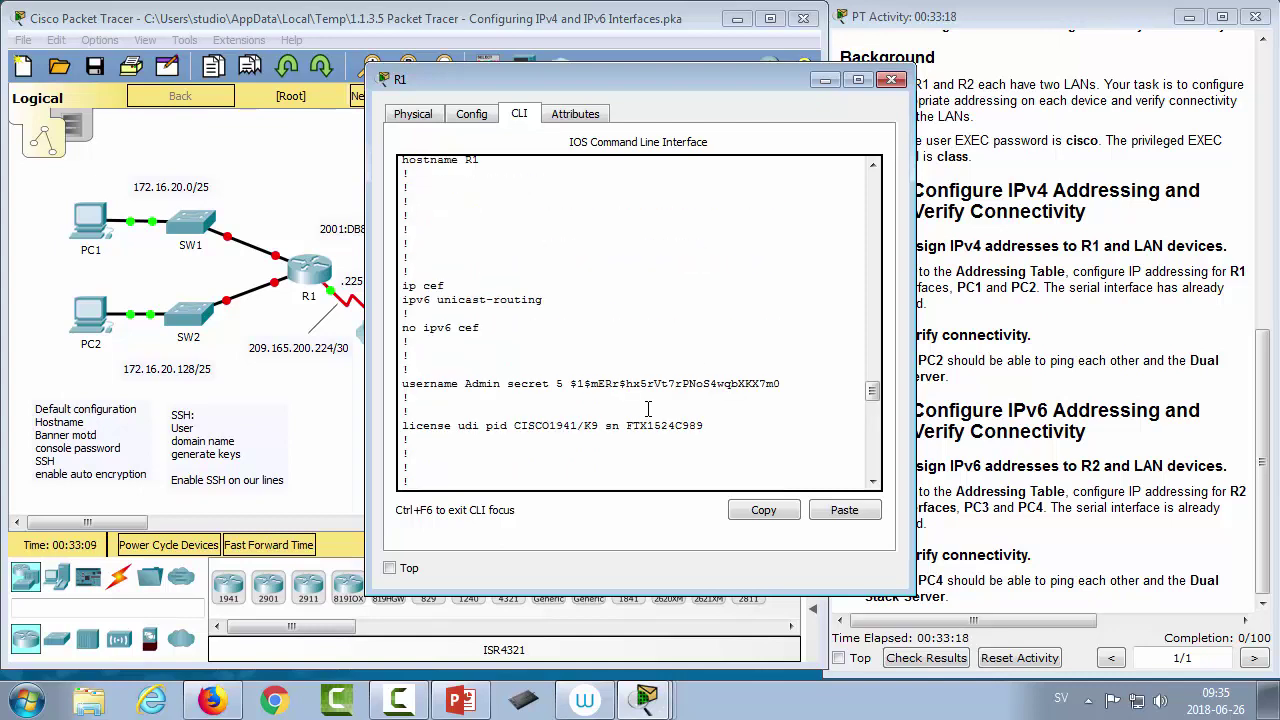
{"action": "scroll", "coordinate": [648, 408], "scroll_direction": "up", "scroll_amount": 3}
{"action": "scroll", "coordinate": [648, 408], "scroll_direction": "up", "scroll_amount": 1}
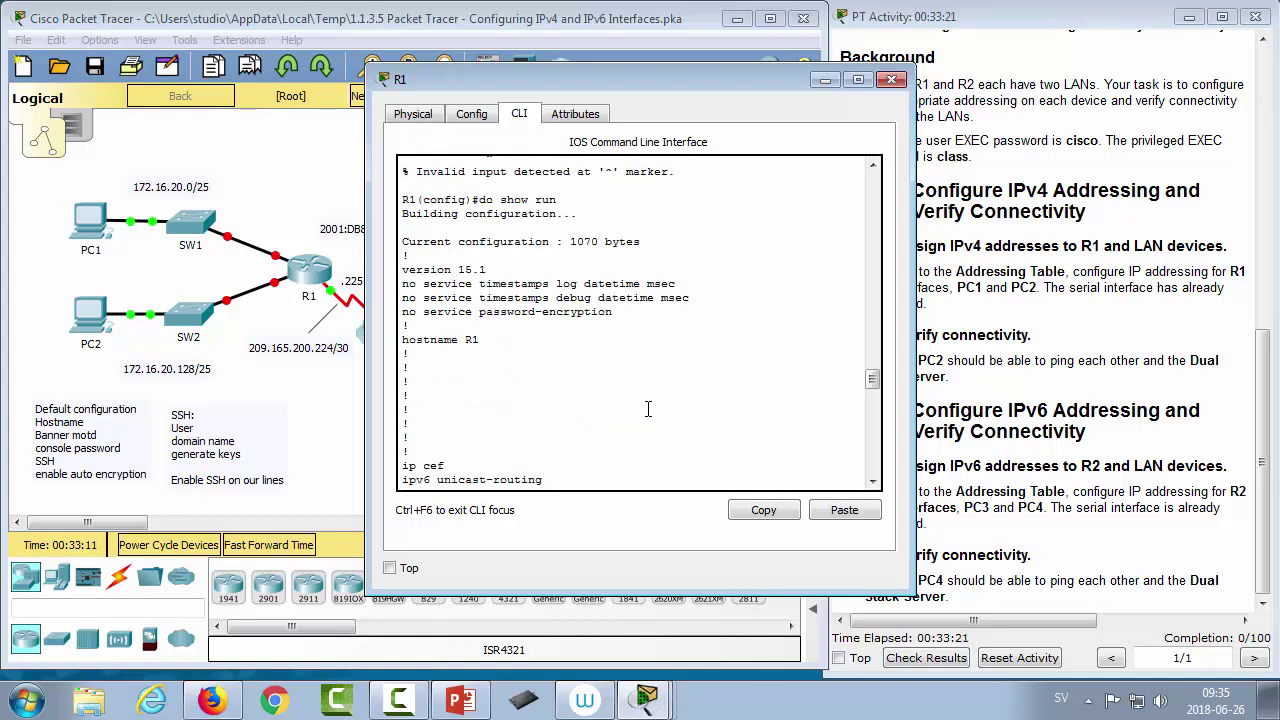
{"action": "scroll", "coordinate": [648, 408], "scroll_direction": "up", "scroll_amount": 2}
{"action": "scroll", "coordinate": [648, 408], "scroll_direction": "down", "scroll_amount": 15}
{"action": "scroll", "coordinate": [648, 408], "scroll_direction": "down", "scroll_amount": 10}
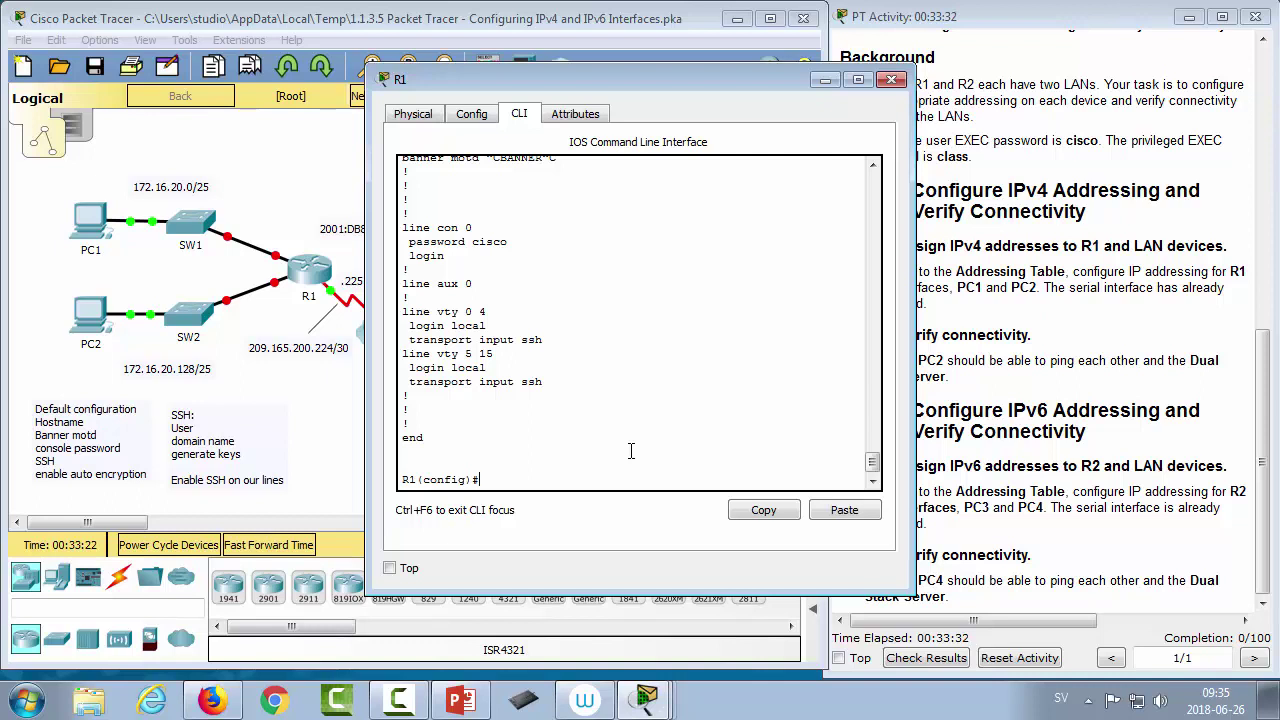
Step: Disable DNS lookup with no ip domain-lookup
{"action": "type", "text": "no ip domq"}
{"action": "key", "text": "BackSpace"}
{"action": "key", "text": "Tab"}
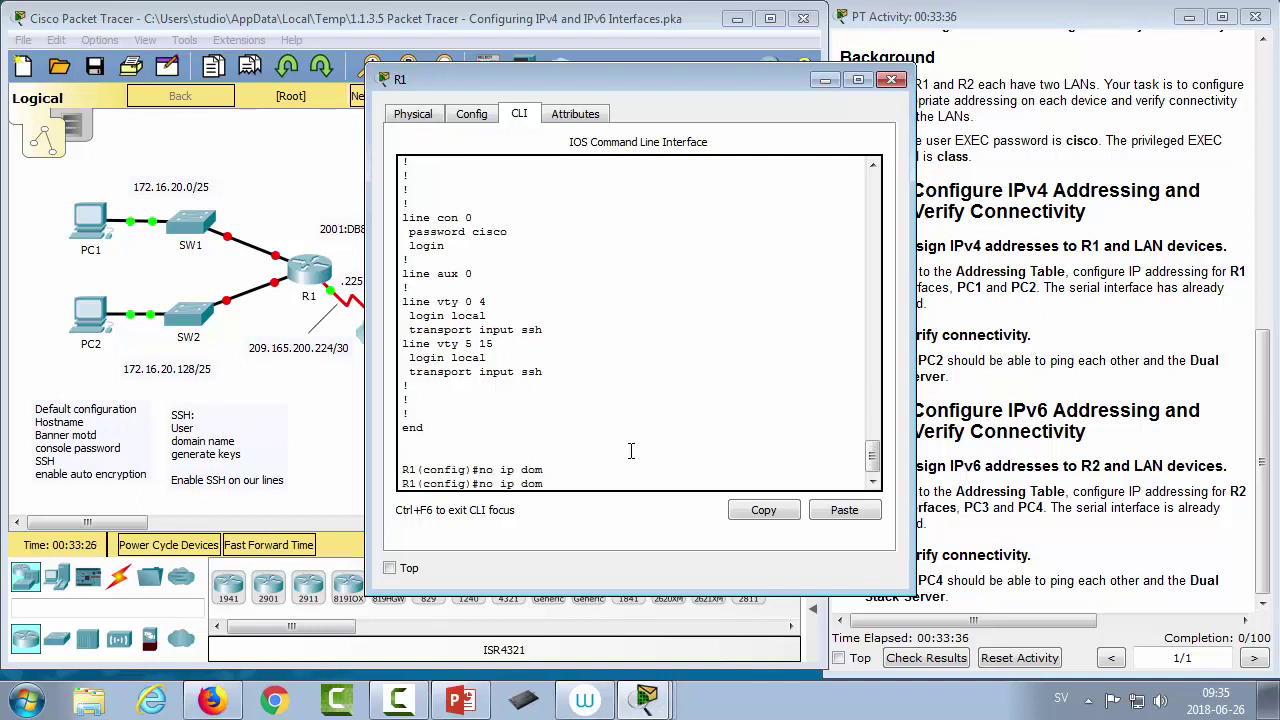
{"action": "type", "text": "ain-lo"}
{"action": "key", "text": "Tab"}
{"action": "key", "text": "Return"}
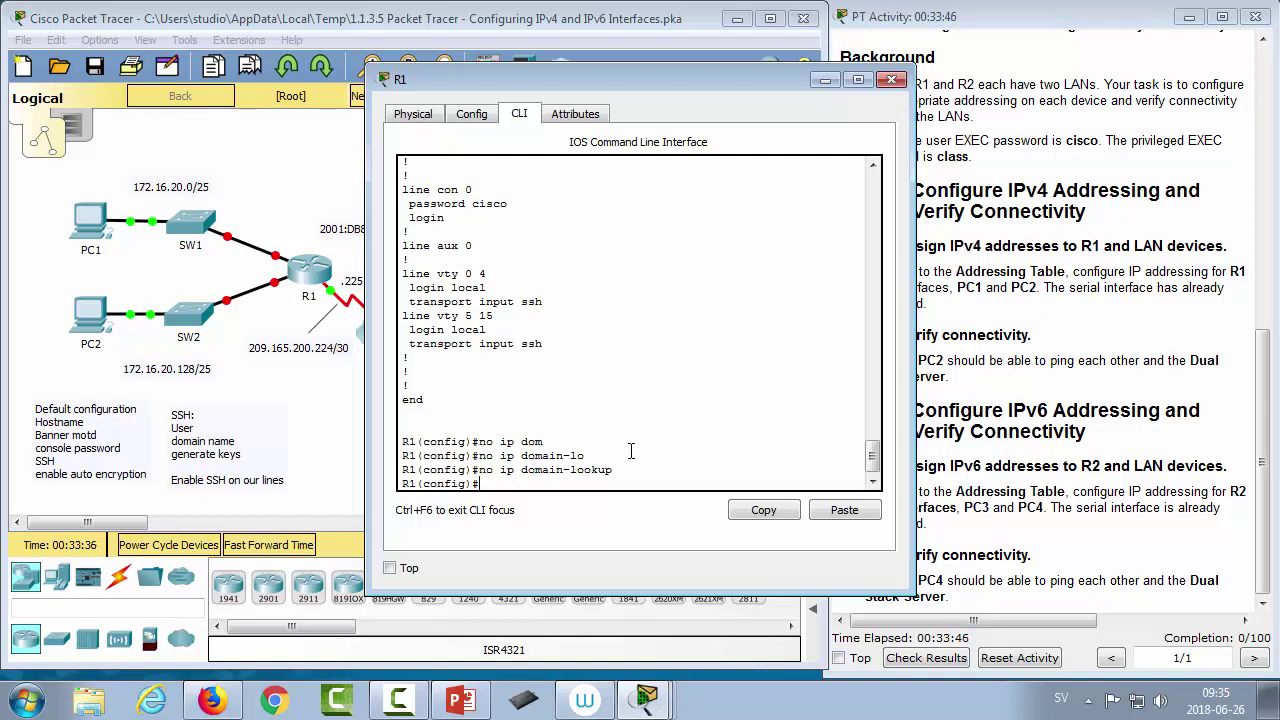
Step: Redisplay the running configuration with do show run and quit the pager
{"action": "type", "text": "show run"}
{"action": "key", "text": "Return"}
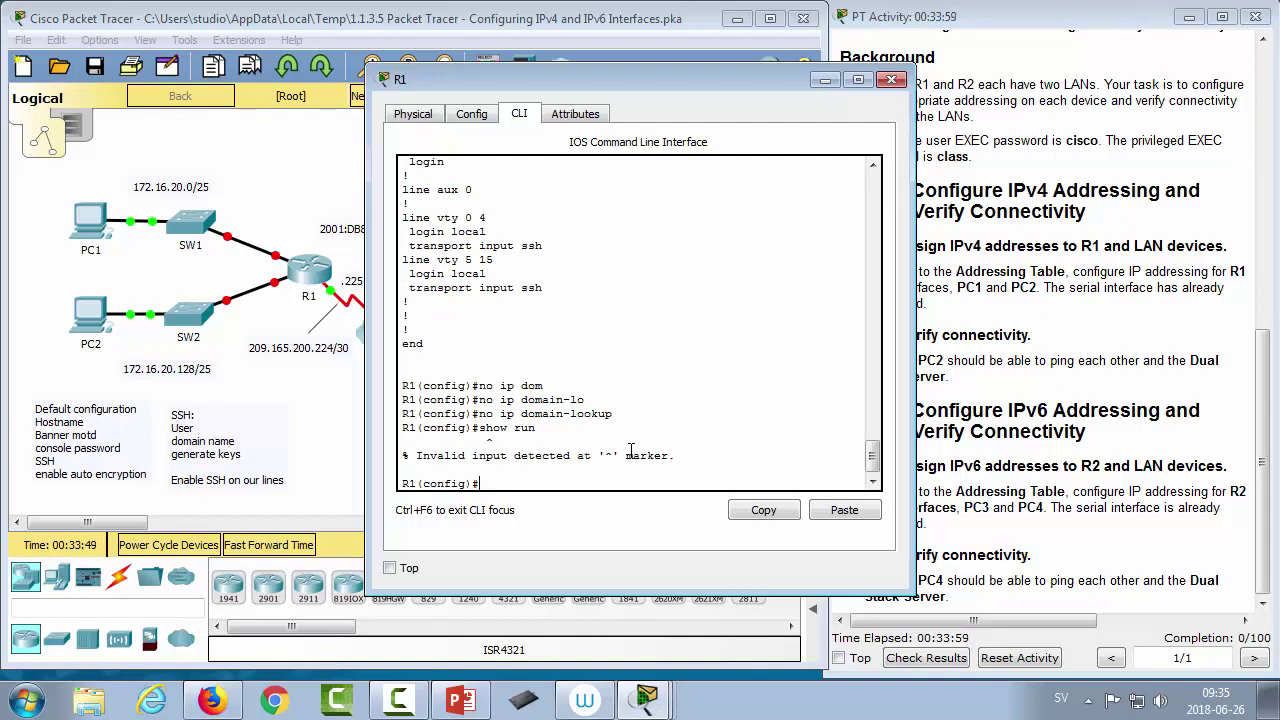
{"action": "key", "text": "Up"}
{"action": "key", "text": "Home"}
{"action": "type", "text": "do"}
{"action": "key", "text": "Return"}
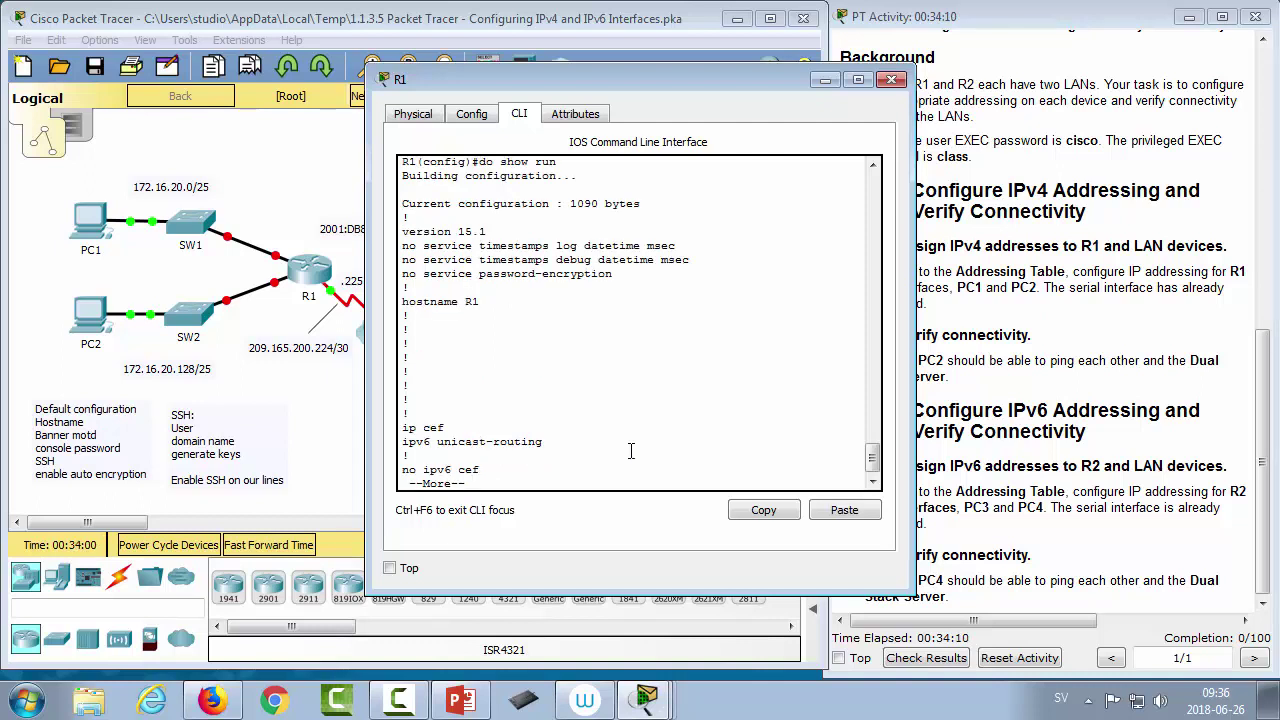
{"action": "key", "text": "q"}
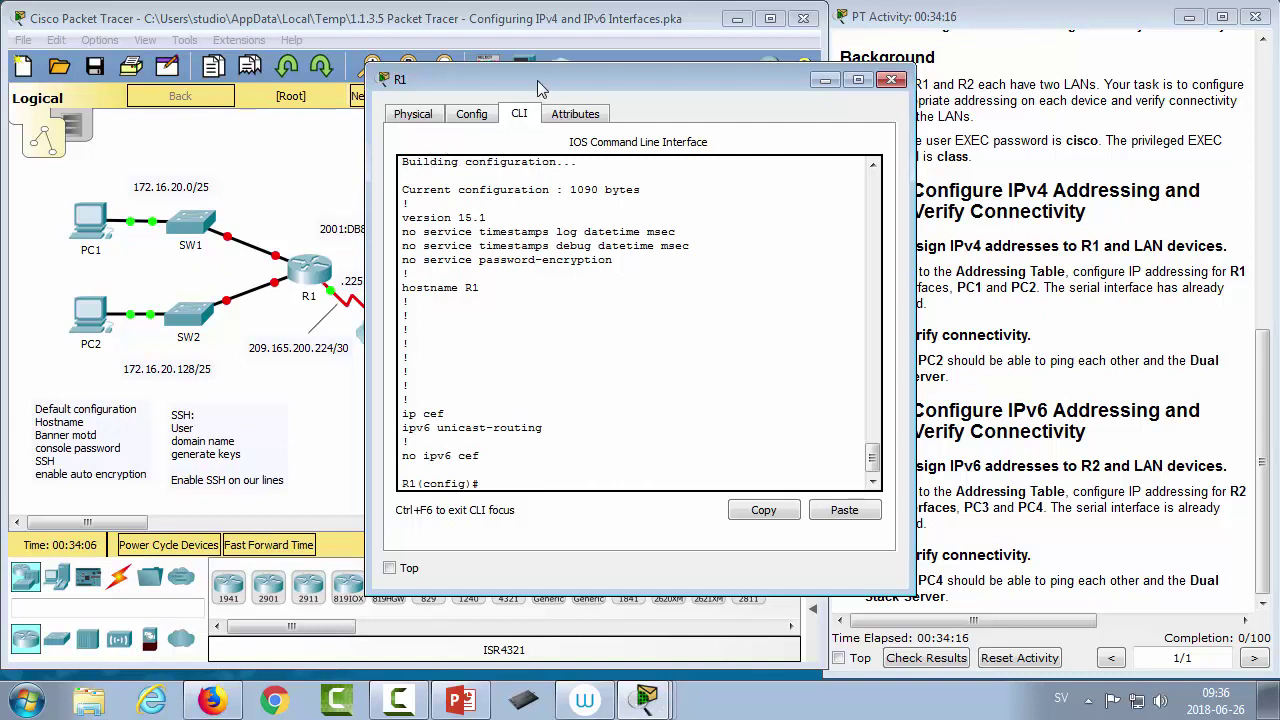
Step: Scroll the activity instructions up to the Addressing Table
{"action": "left_click_drag", "start_coordinate": [538, 82], "coordinate": [465, 76]}
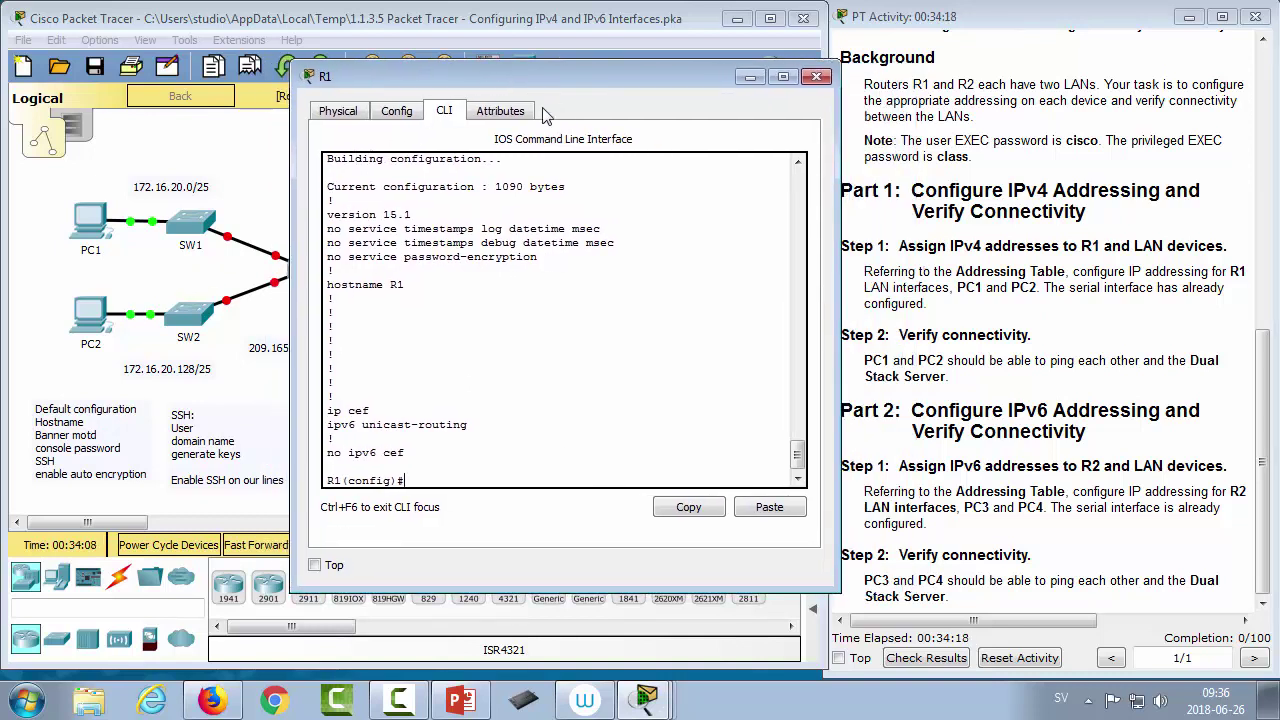
{"action": "left_click", "coordinate": [946, 404]}
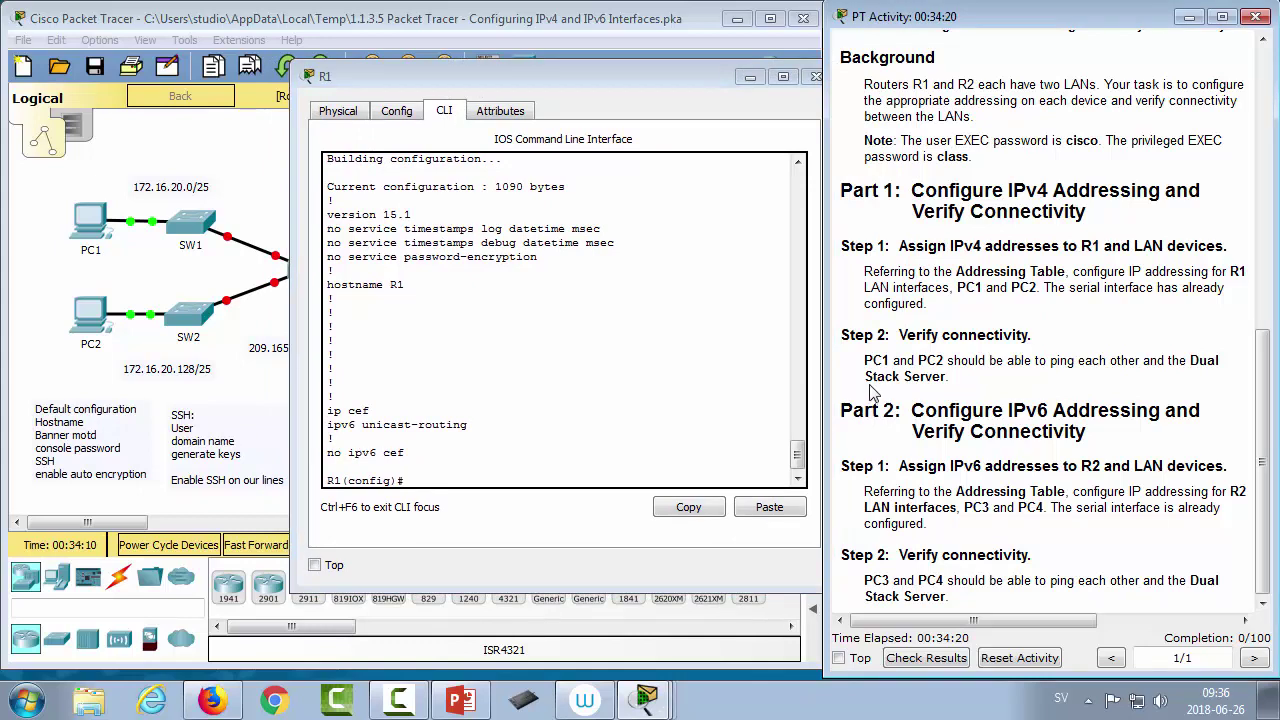
{"action": "scroll", "coordinate": [872, 393], "scroll_direction": "up", "scroll_amount": 10}
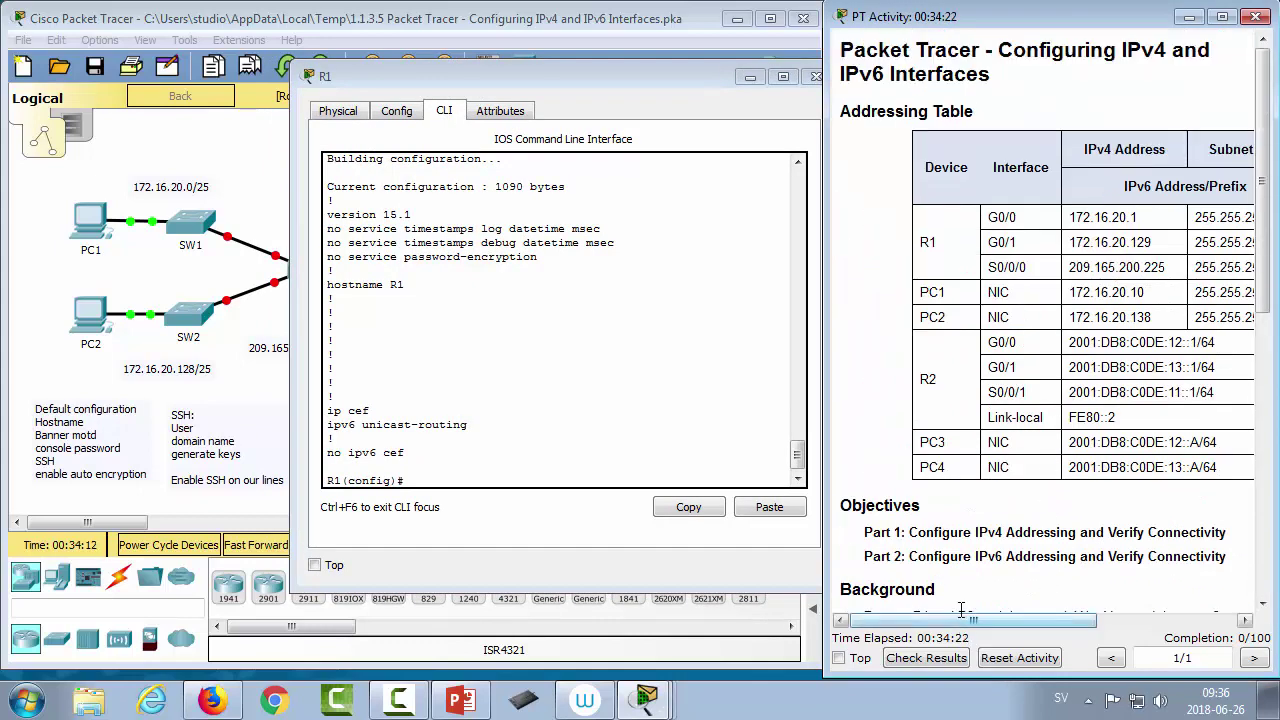
{"action": "left_click_drag", "start_coordinate": [962, 620], "coordinate": [1012, 618]}
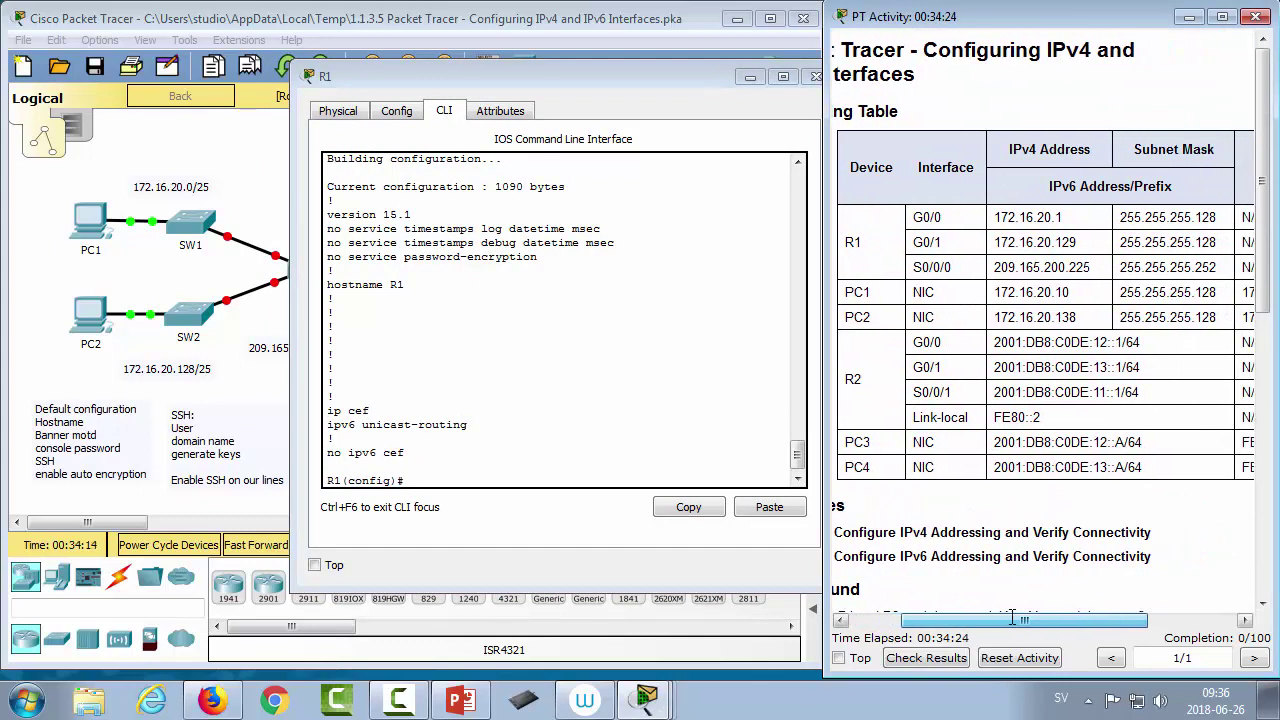
{"action": "left_click", "coordinate": [583, 392]}
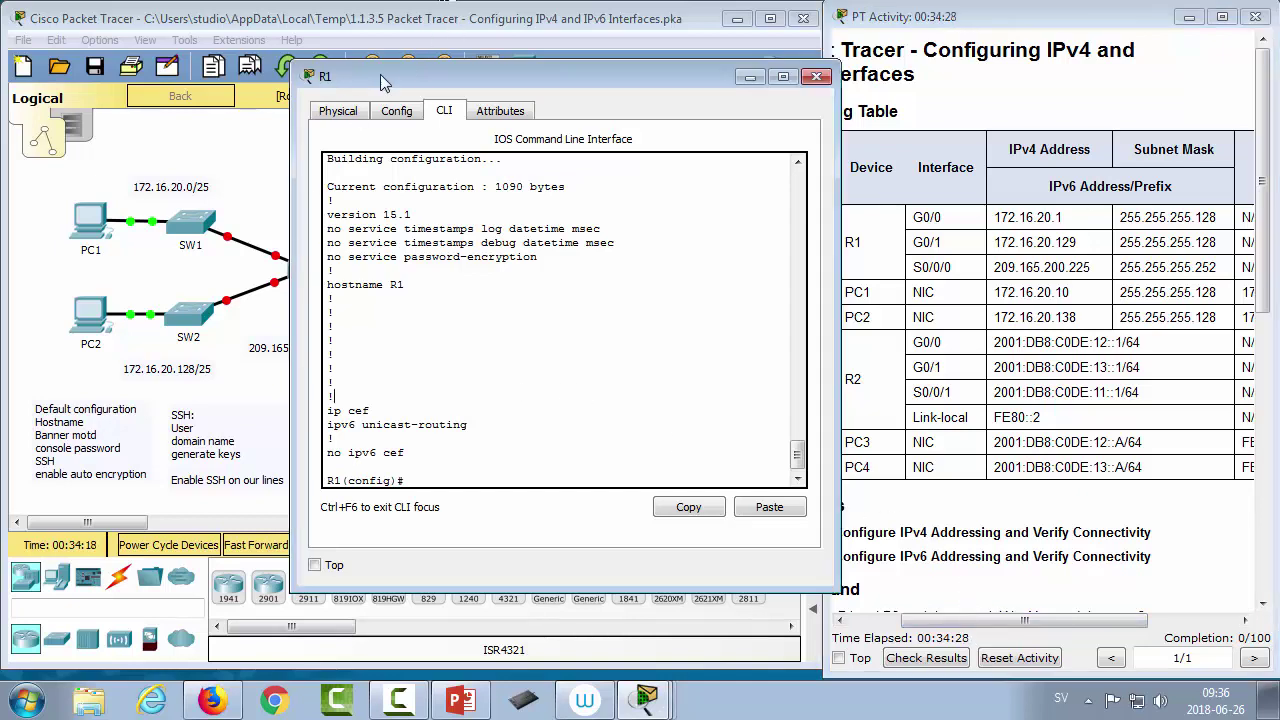
Step: Position R1's CLI beside the table showing G0/0 172.16.20.1 and G0/1 172.16.20.129
{"action": "left_click_drag", "start_coordinate": [380, 82], "coordinate": [594, 102]}
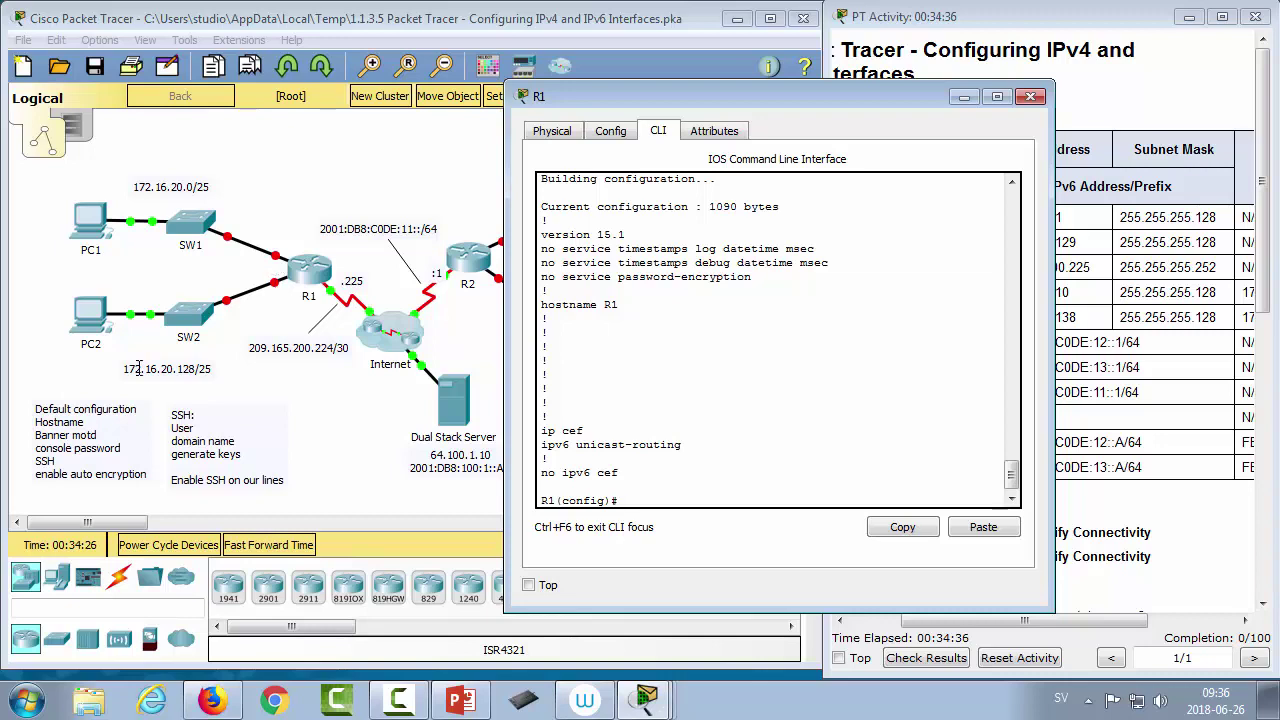
{"action": "left_click", "coordinate": [627, 78]}
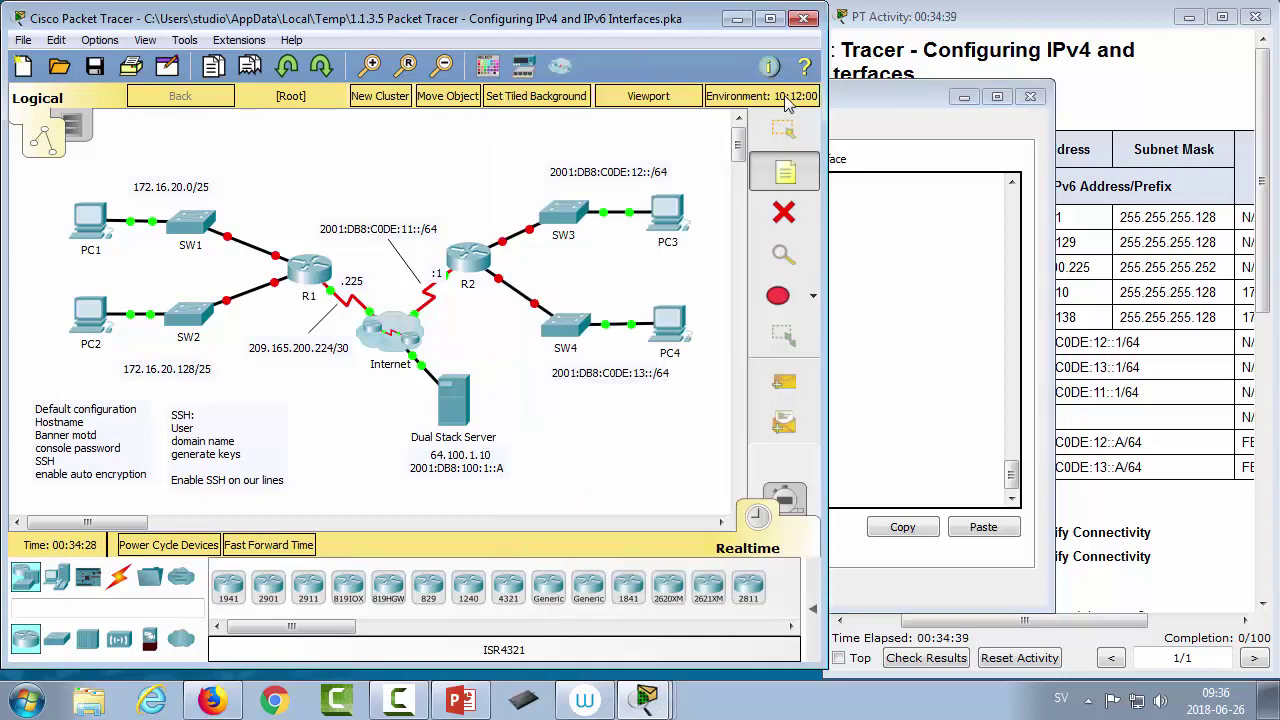
{"action": "left_click_drag", "start_coordinate": [880, 97], "coordinate": [835, 10]}
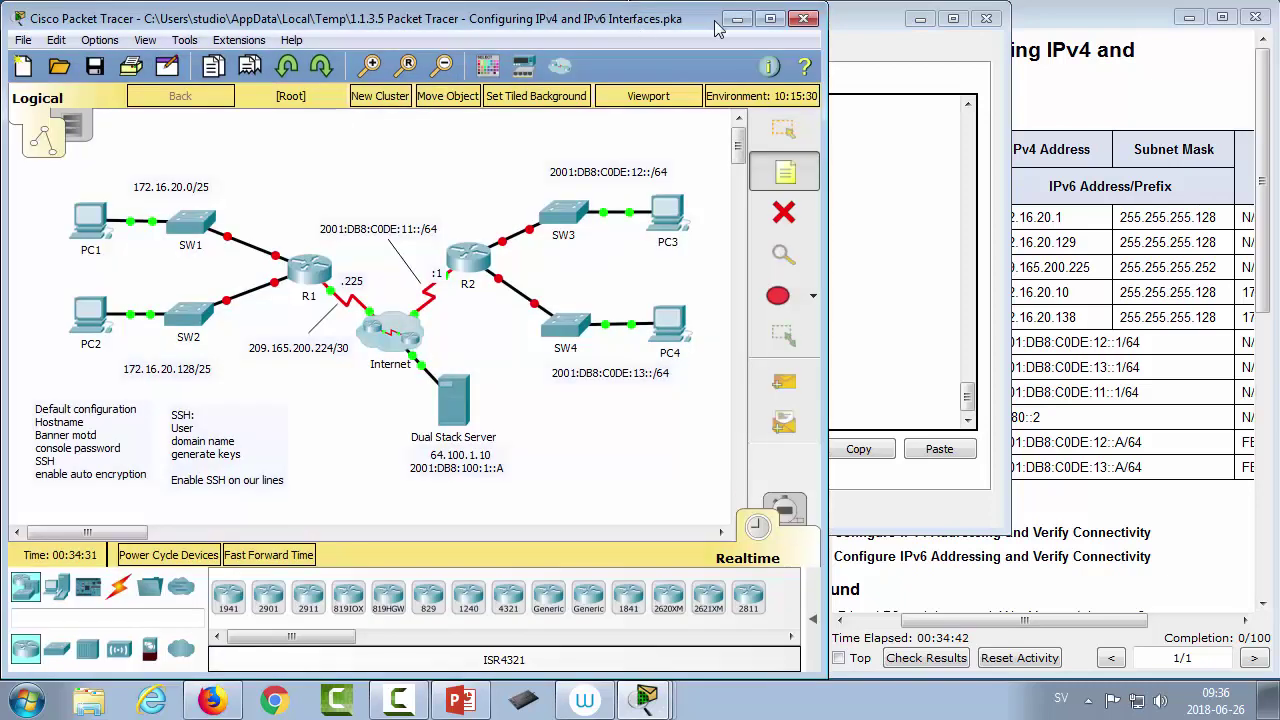
{"action": "left_click", "coordinate": [858, 20]}
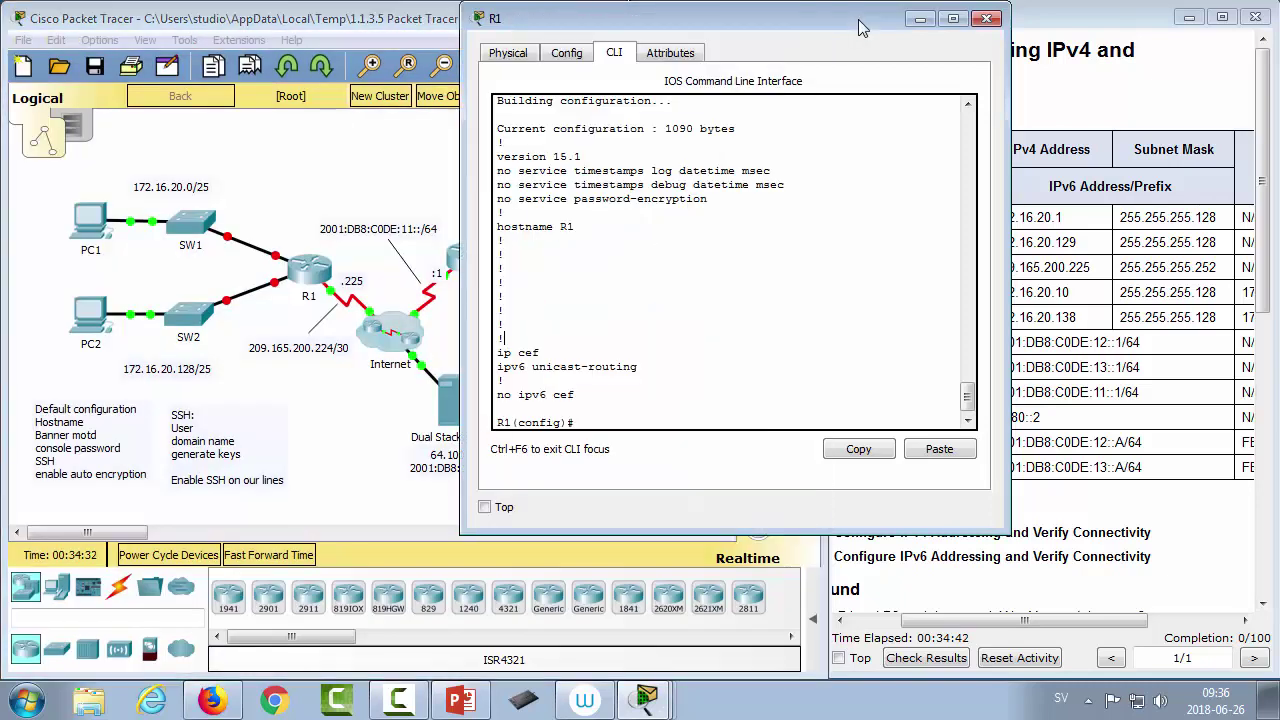
{"action": "left_click_drag", "start_coordinate": [812, 28], "coordinate": [752, 79]}
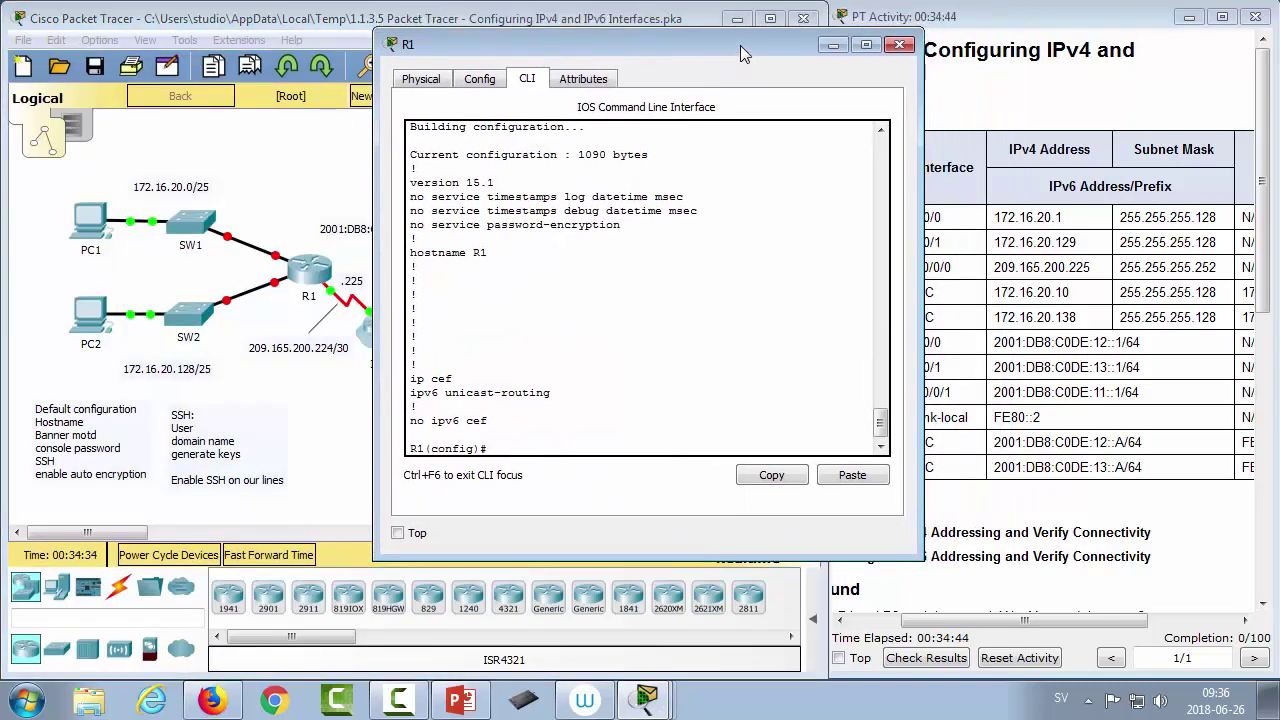
{"action": "left_click_drag", "start_coordinate": [618, 42], "coordinate": [490, 72]}
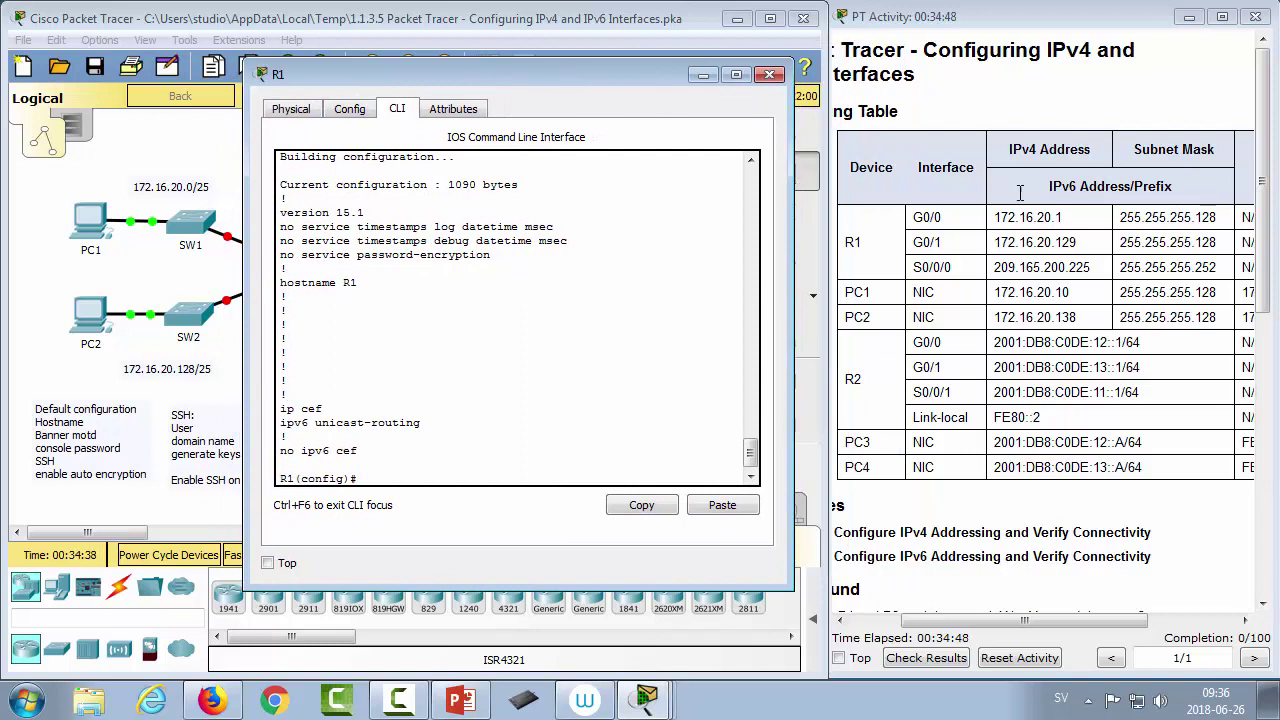
{"action": "left_click_drag", "start_coordinate": [912, 221], "coordinate": [943, 242]}
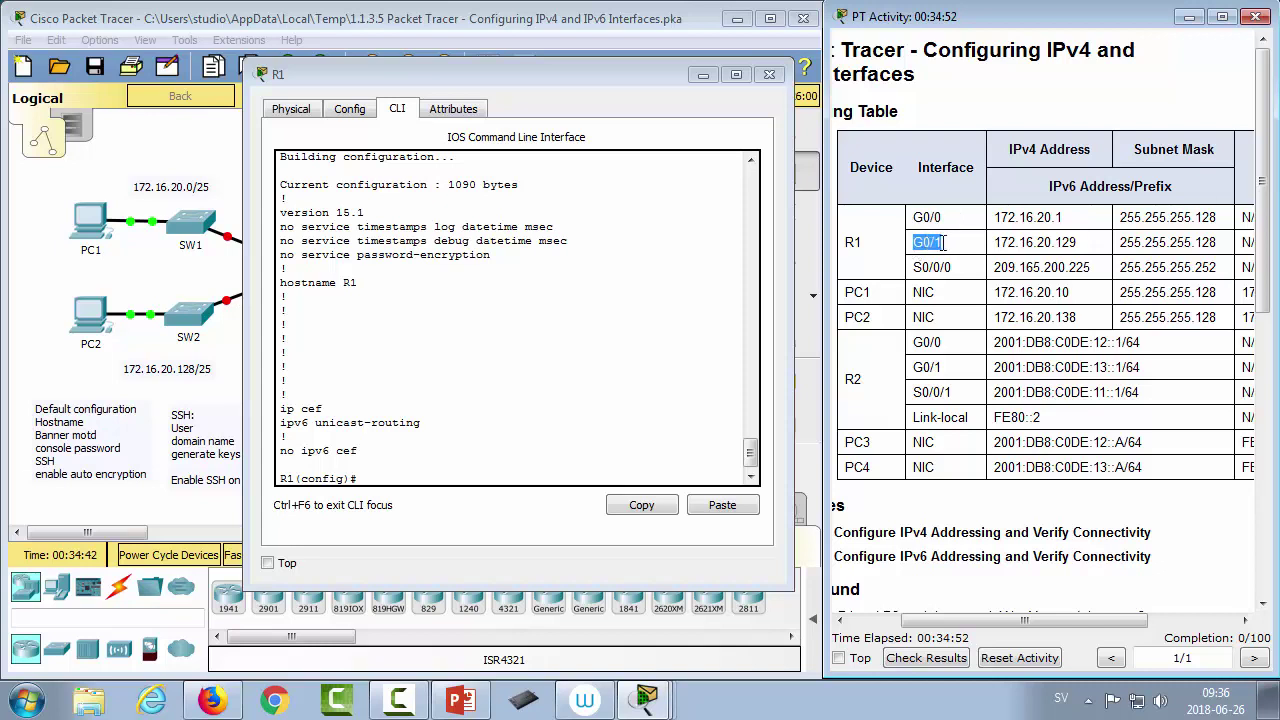
{"action": "left_click", "coordinate": [423, 452]}
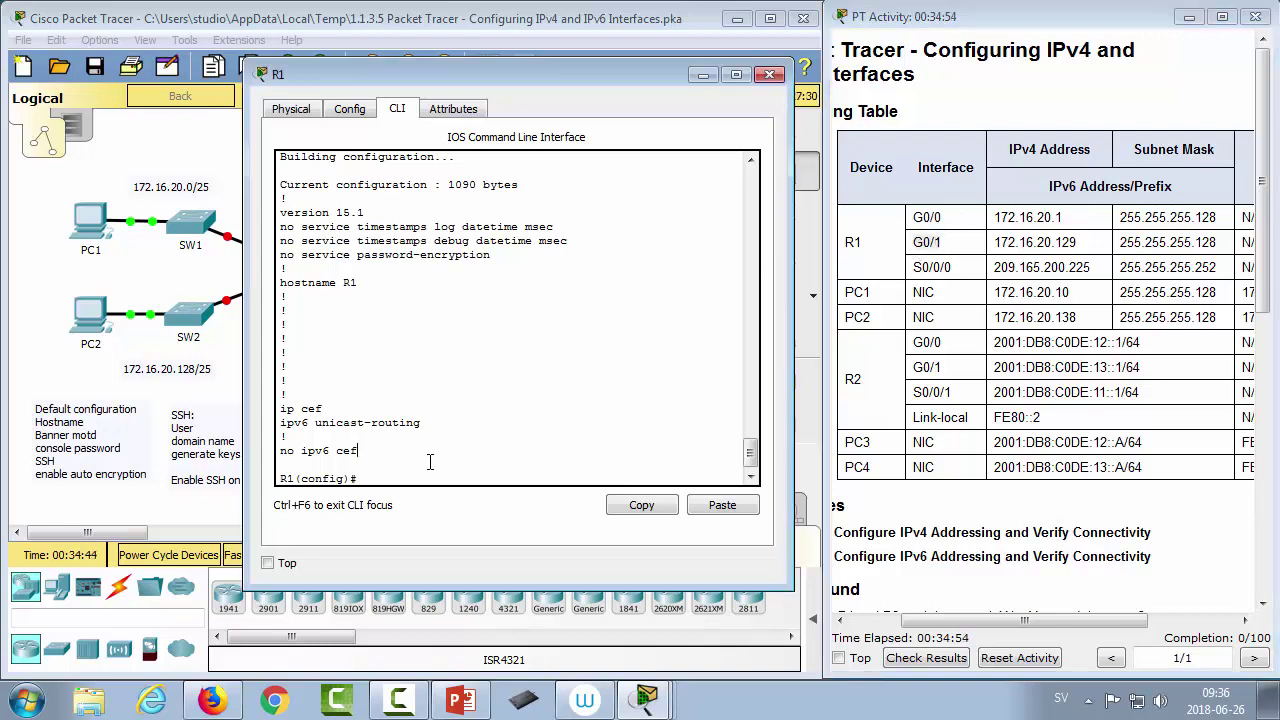
Step: Enter interface gig0/0 and assign it 172.16.20.1 255.255.255.128
{"action": "type", "text": "inte"}
{"action": "type", "text": "r"}
{"action": "key", "text": "Tab"}
{"action": "type", "text": "gig0"}
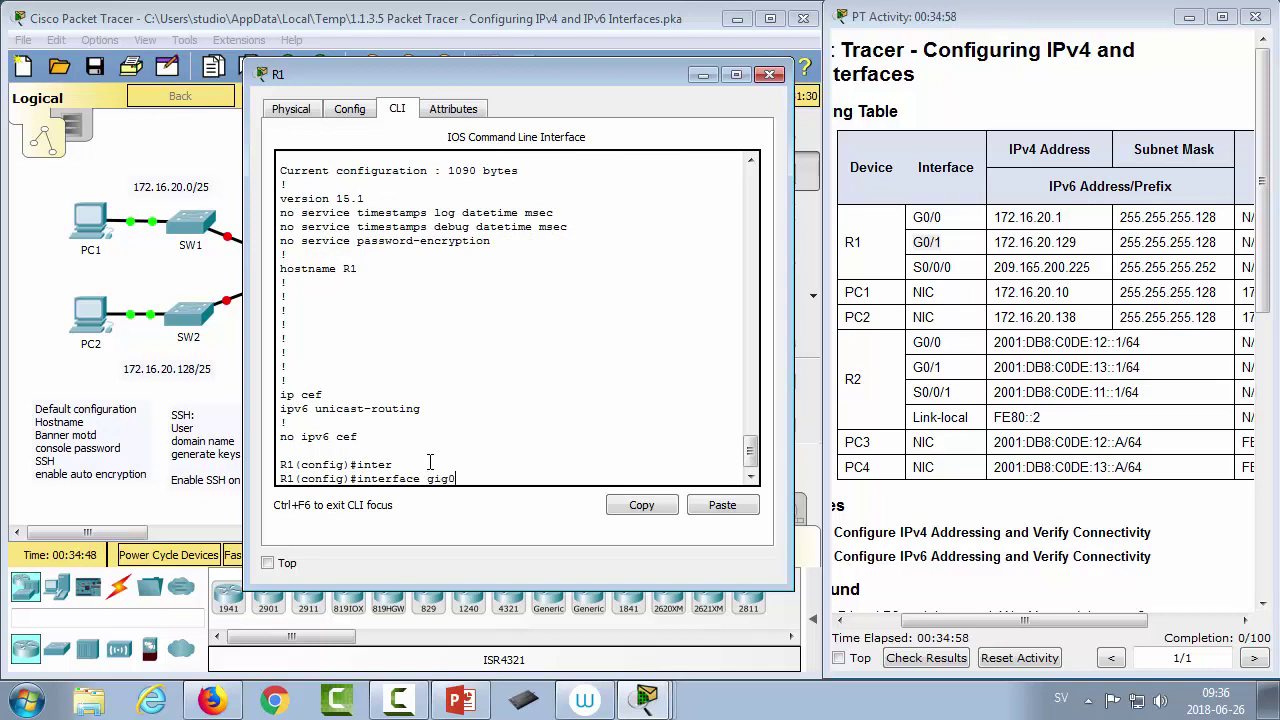
{"action": "type", "text": "/0"}
{"action": "key", "text": "Return"}
{"action": "type", "text": "ip add"}
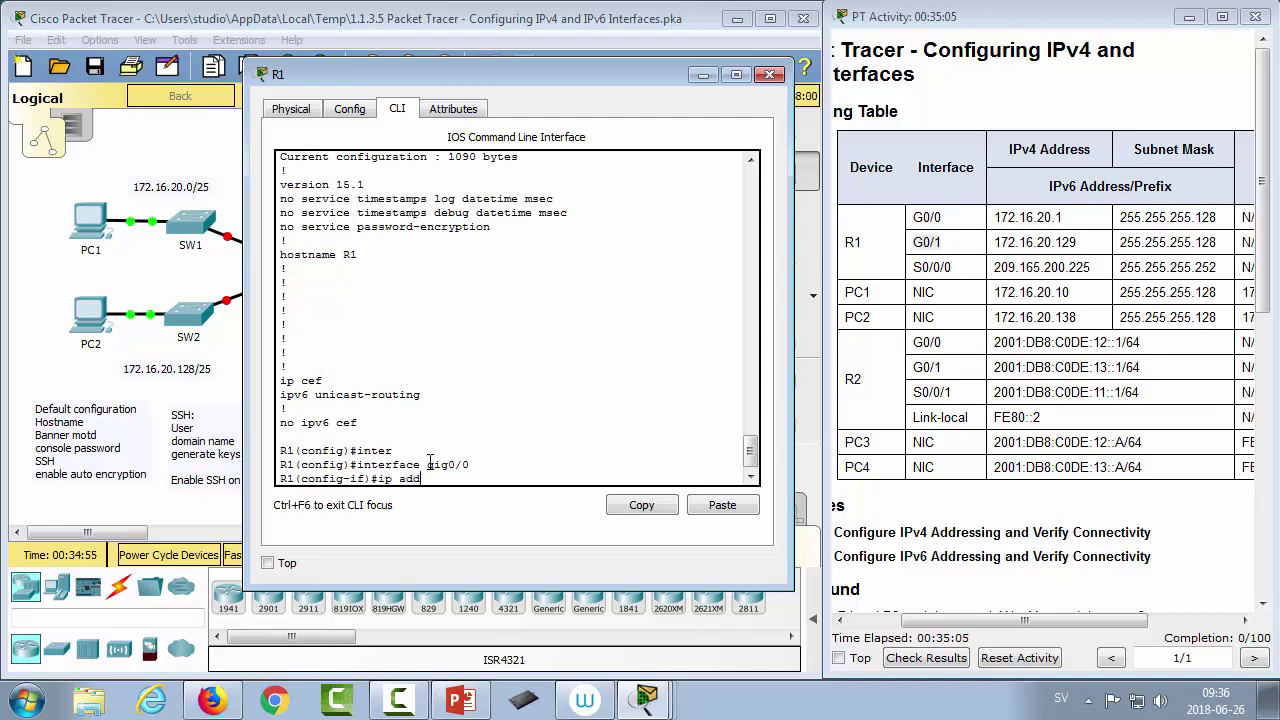
{"action": "key", "text": "Tab"}
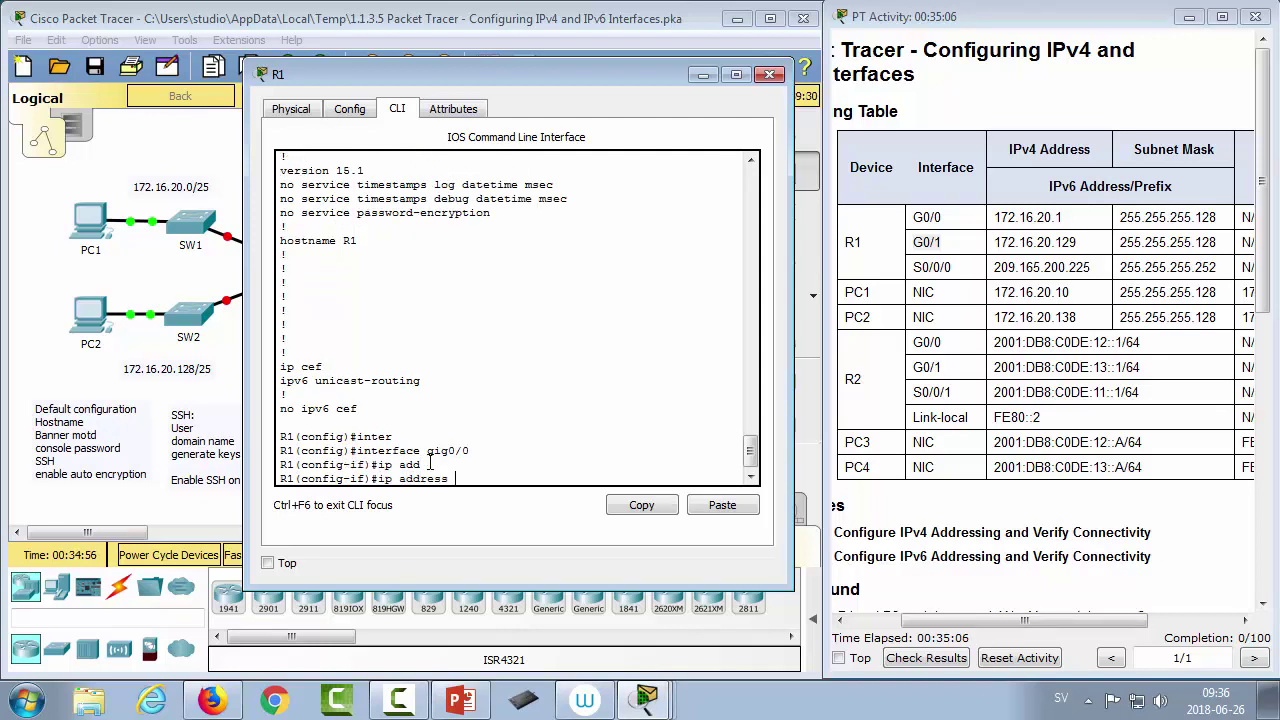
{"action": "type", "text": "172.16.20.1 255.255.25"}
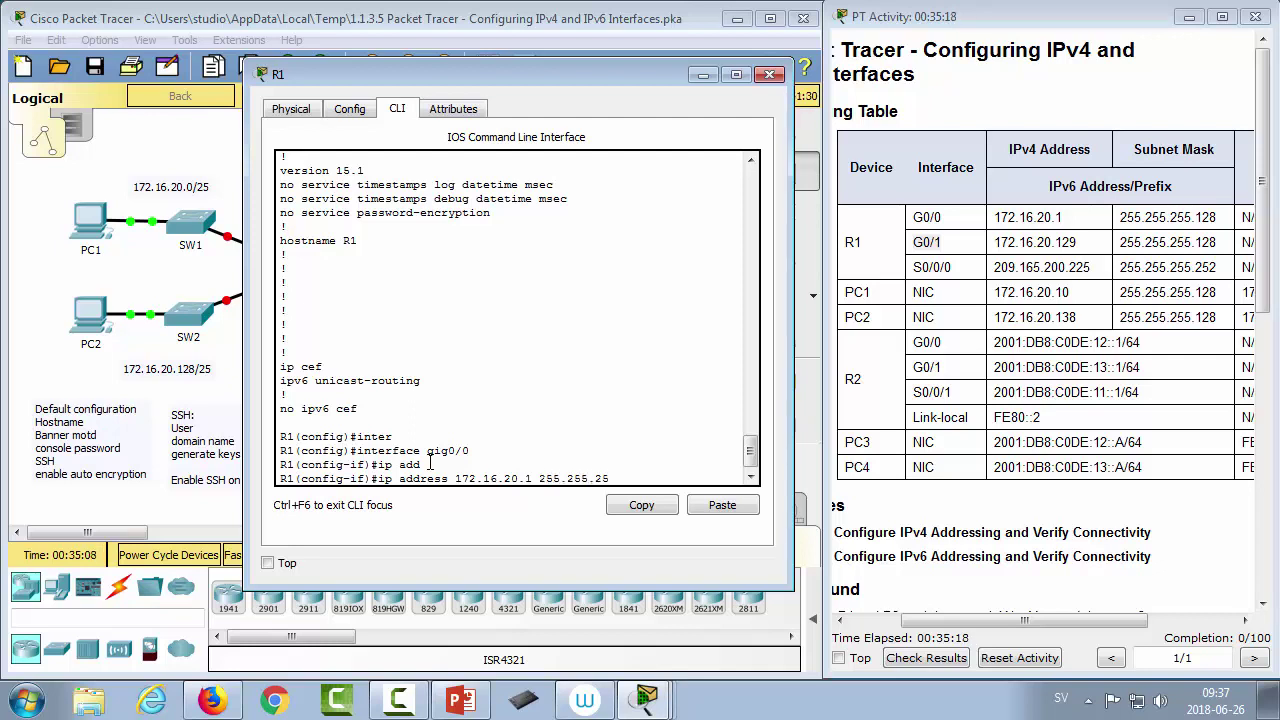
{"action": "type", "text": "5.128"}
{"action": "key", "text": "Return"}
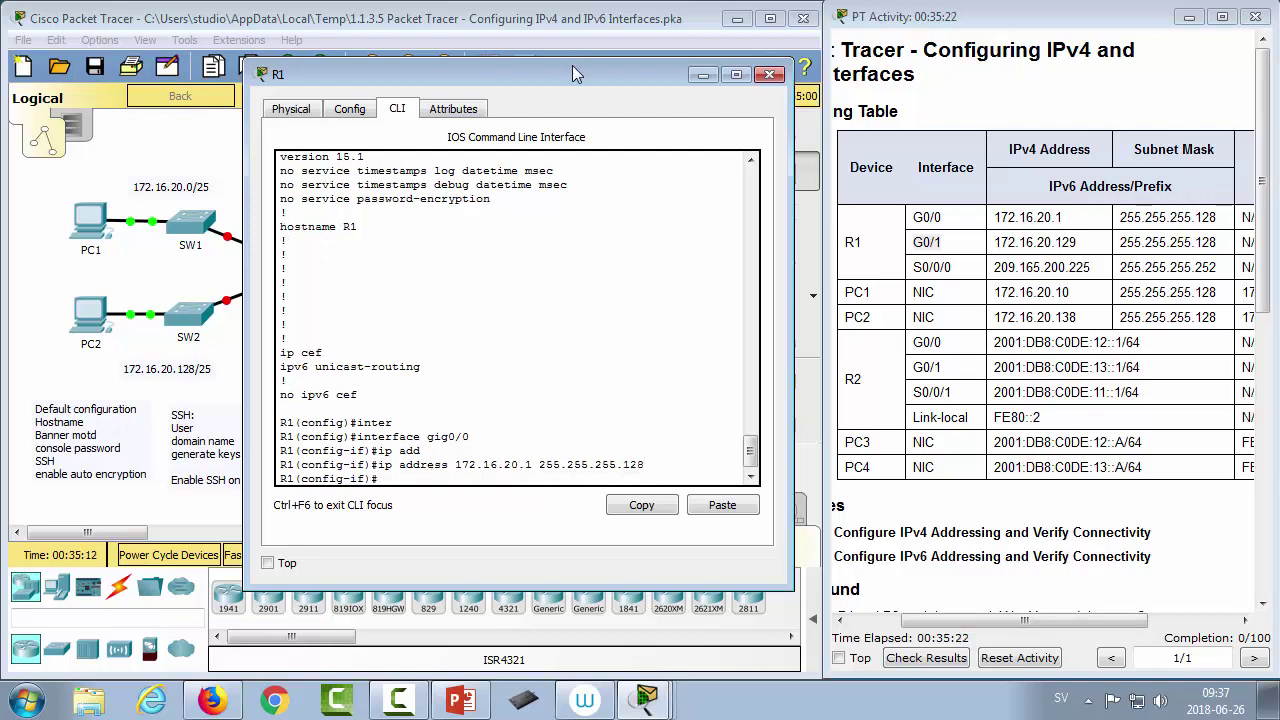
Step: Bring G0/0 up with no shutdown
{"action": "left_click_drag", "start_coordinate": [581, 75], "coordinate": [879, 82]}
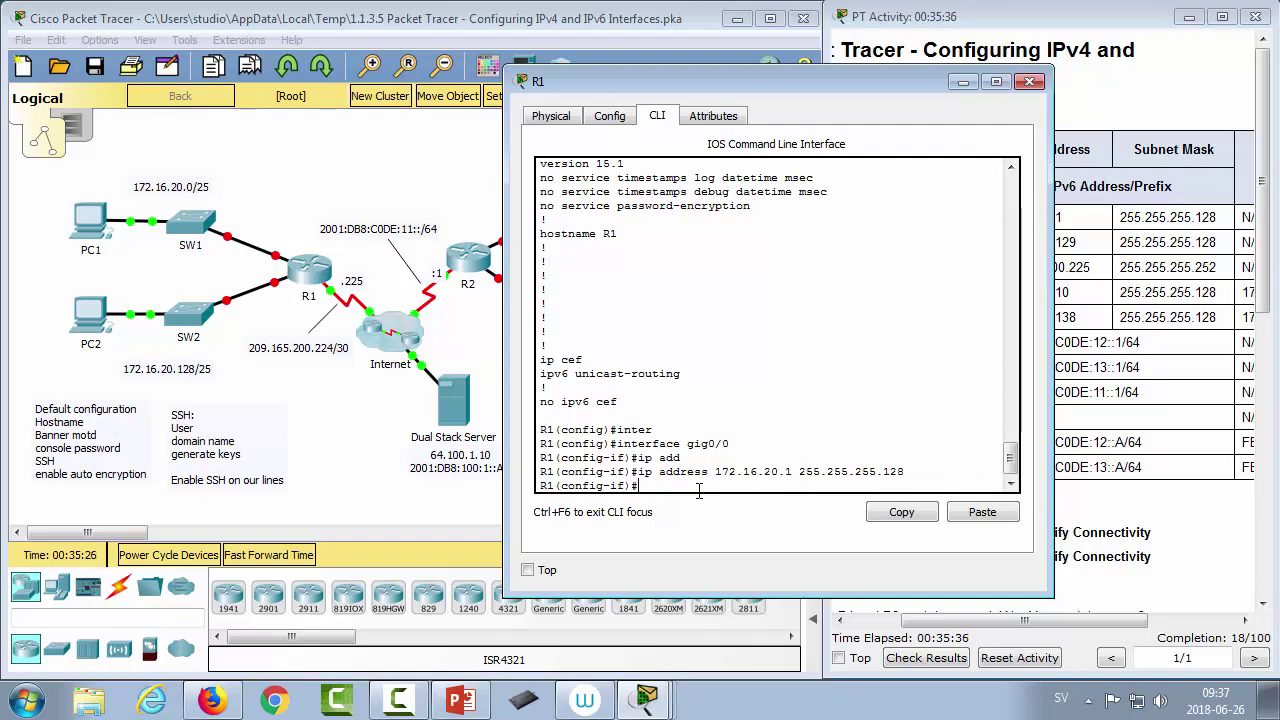
{"action": "type", "text": "no shut"}
{"action": "key", "text": "Tab"}
{"action": "key", "text": "Return"}
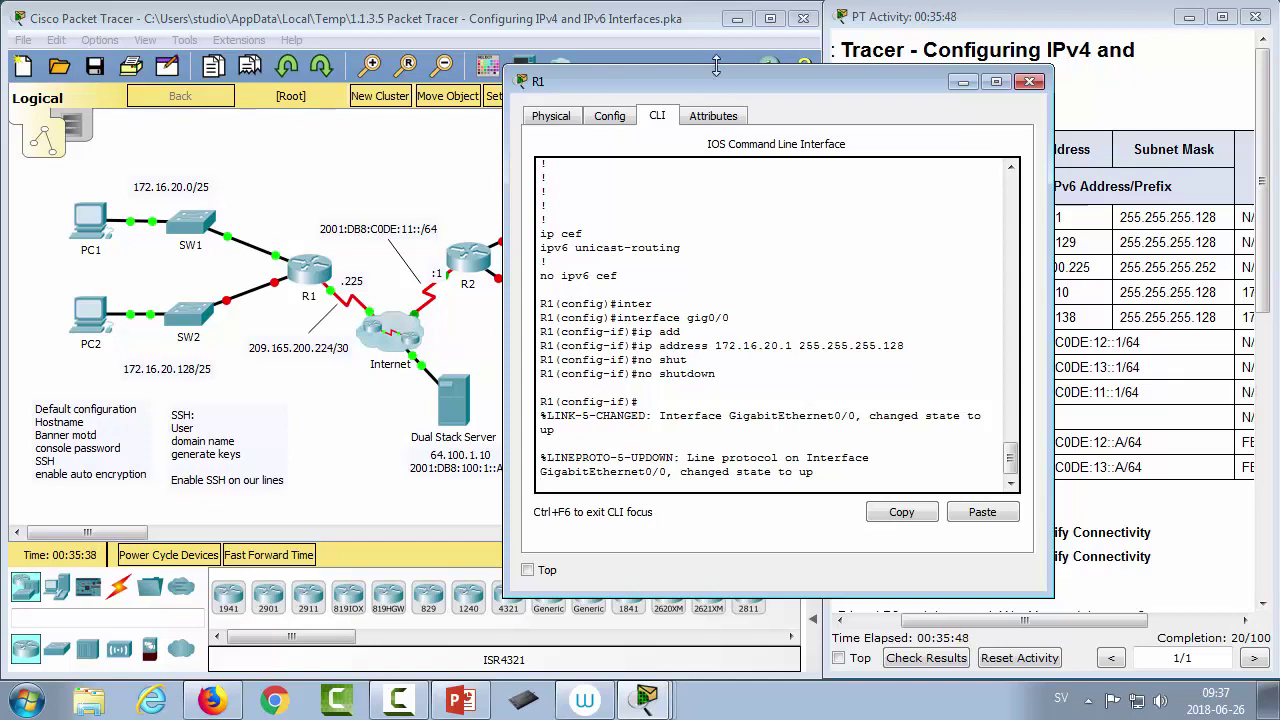
{"action": "left_click_drag", "start_coordinate": [723, 79], "coordinate": [542, 73]}
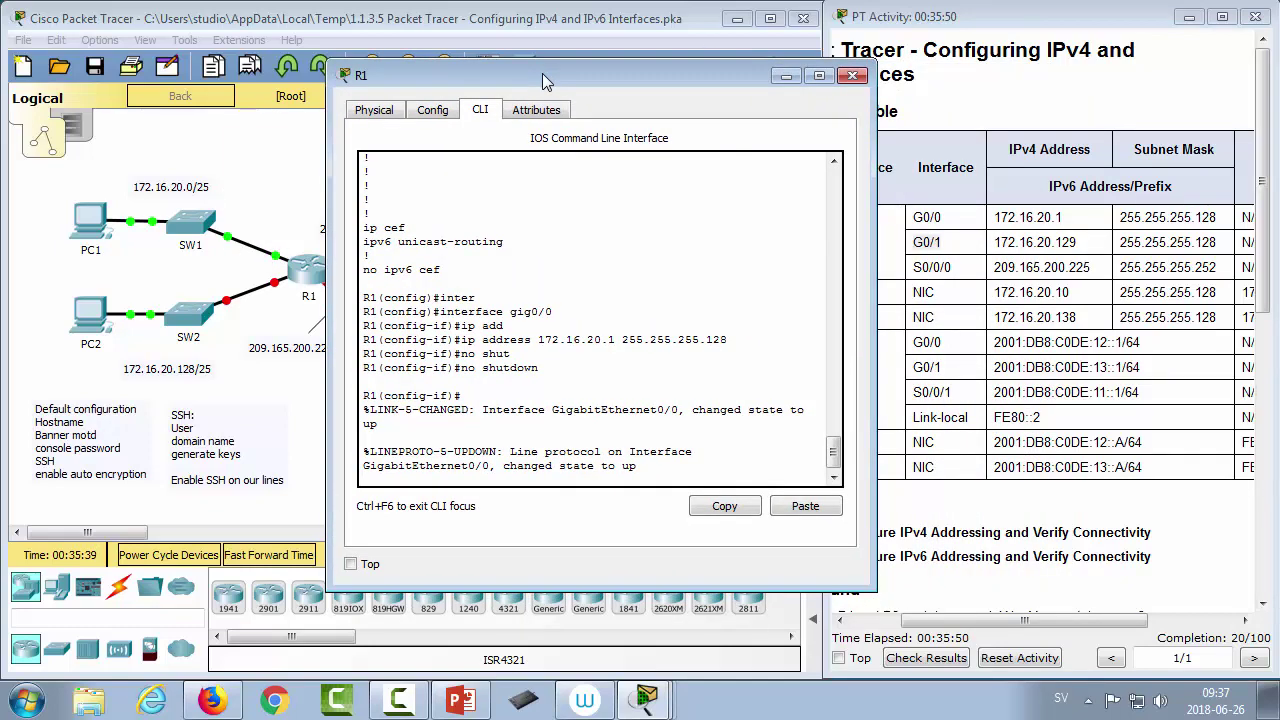
Step: Leave G0/0's configuration and enter interface gig0/1
{"action": "key", "text": "Return"}
{"action": "type", "text": "exit"}
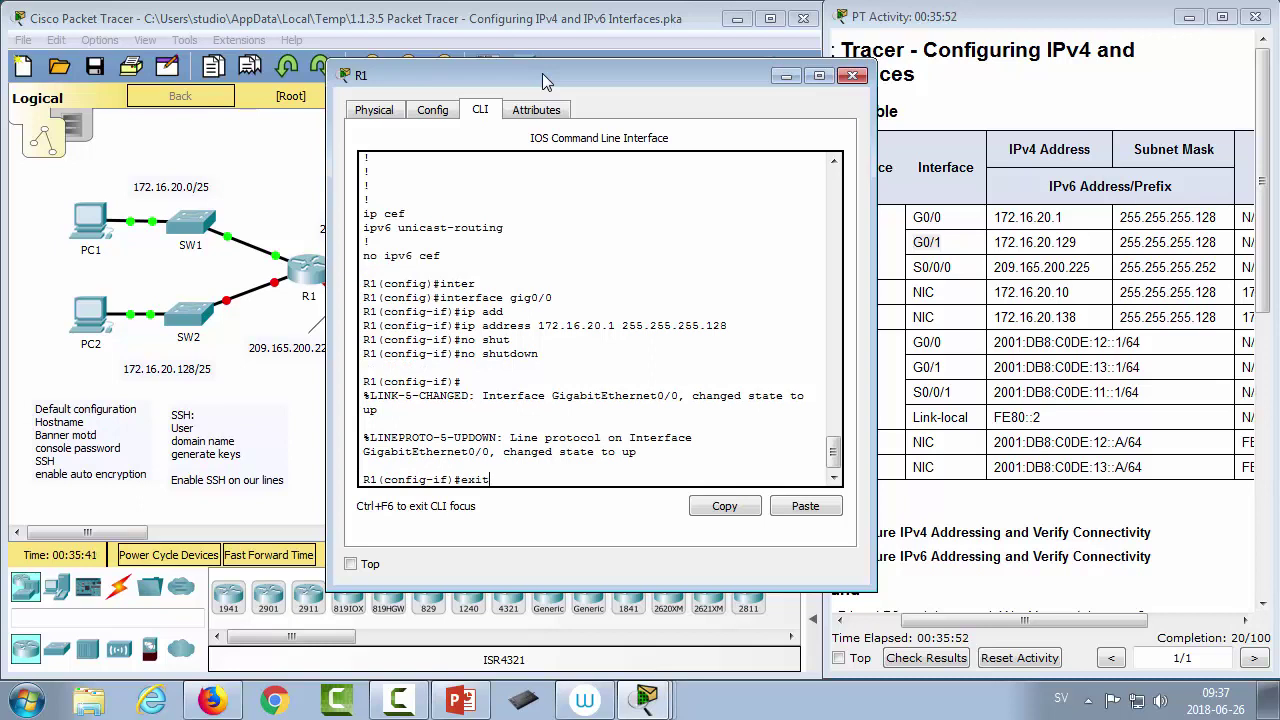
{"action": "key", "text": "Return"}
{"action": "type", "text": "inter"}
{"action": "key", "text": "Tab"}
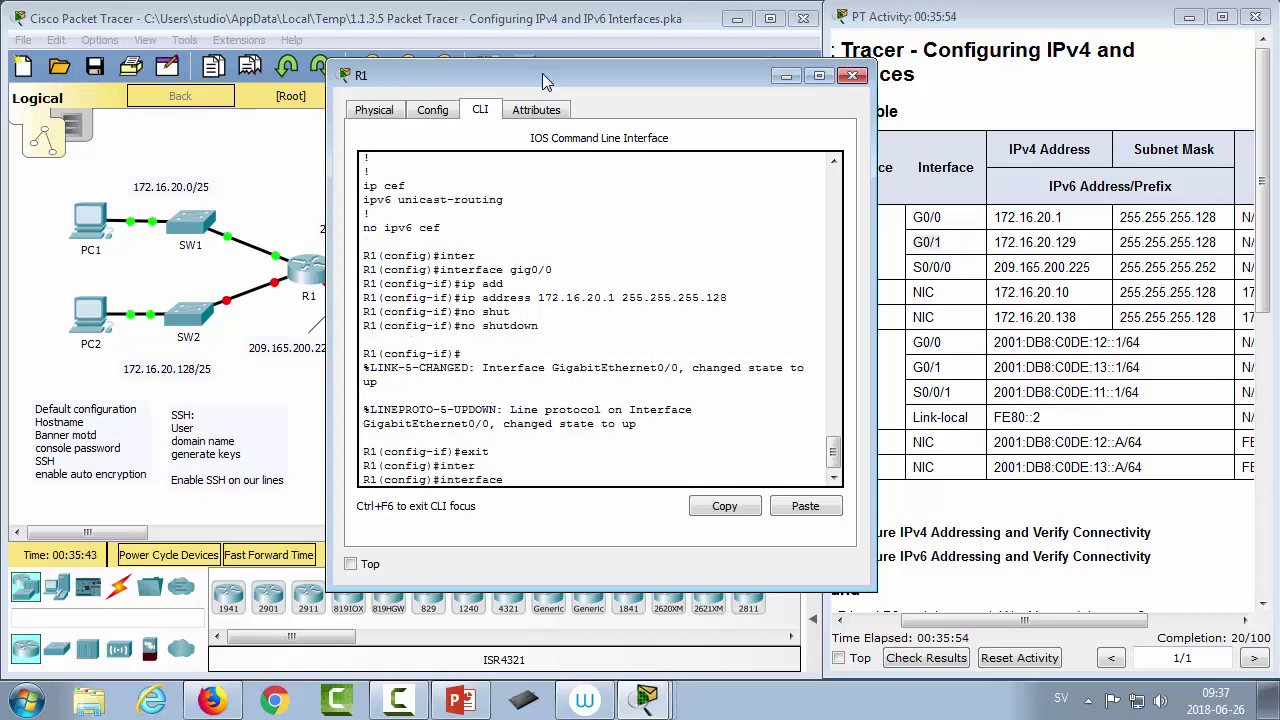
{"action": "type", "text": "gig0/1"}
{"action": "key", "text": "Return"}
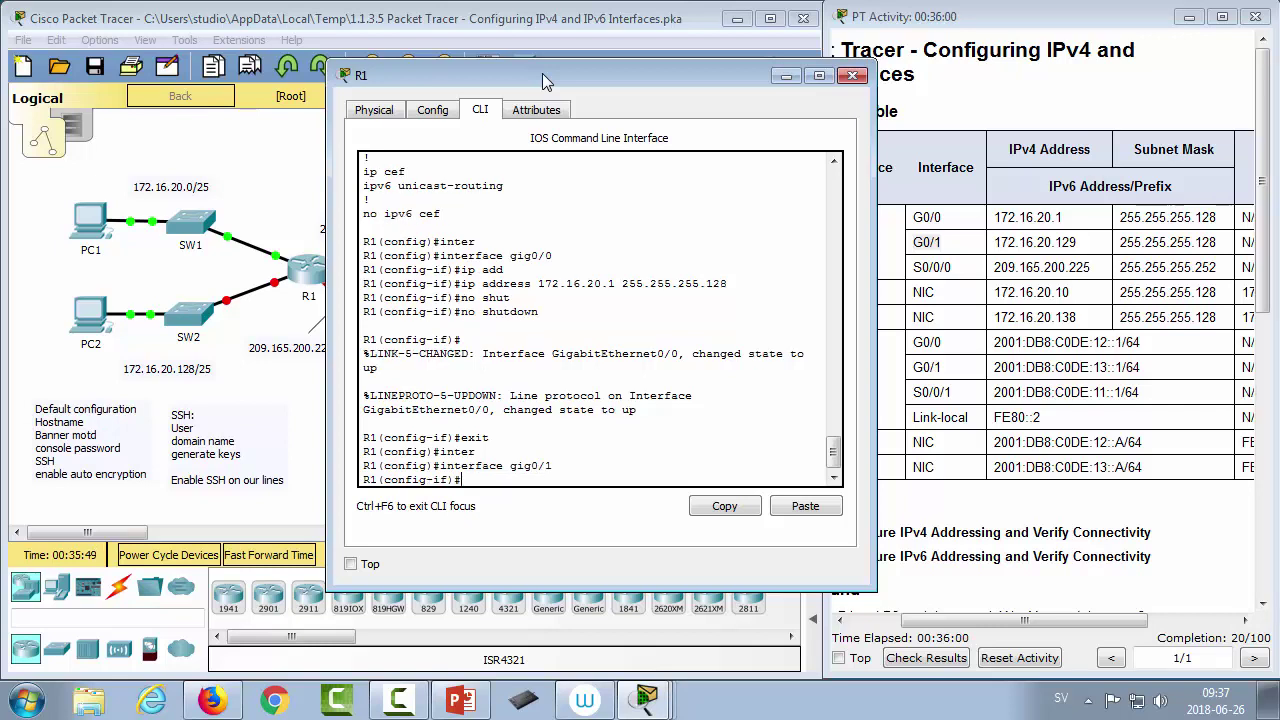
Step: Assign 172.16.20.129 255.255.255.128 to G0/1
{"action": "type", "text": "172.16.20.129"}
{"action": "key", "text": "Home"}
{"action": "type", "text": "ip add"}
{"action": "key", "text": "End"}
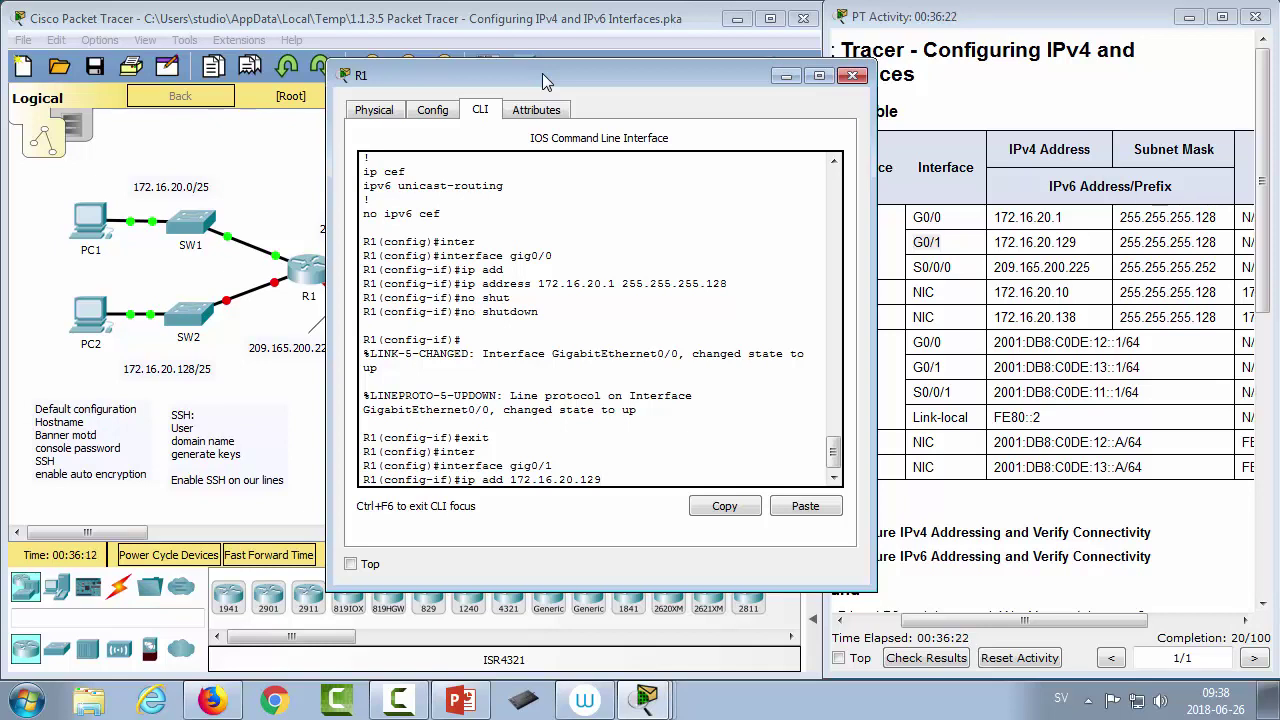
{"action": "type", "text": "55.255.255.128"}
{"action": "key", "text": "Return"}
Step: Bring G0/1 up with no shutdown
{"action": "type", "text": "no shut"}
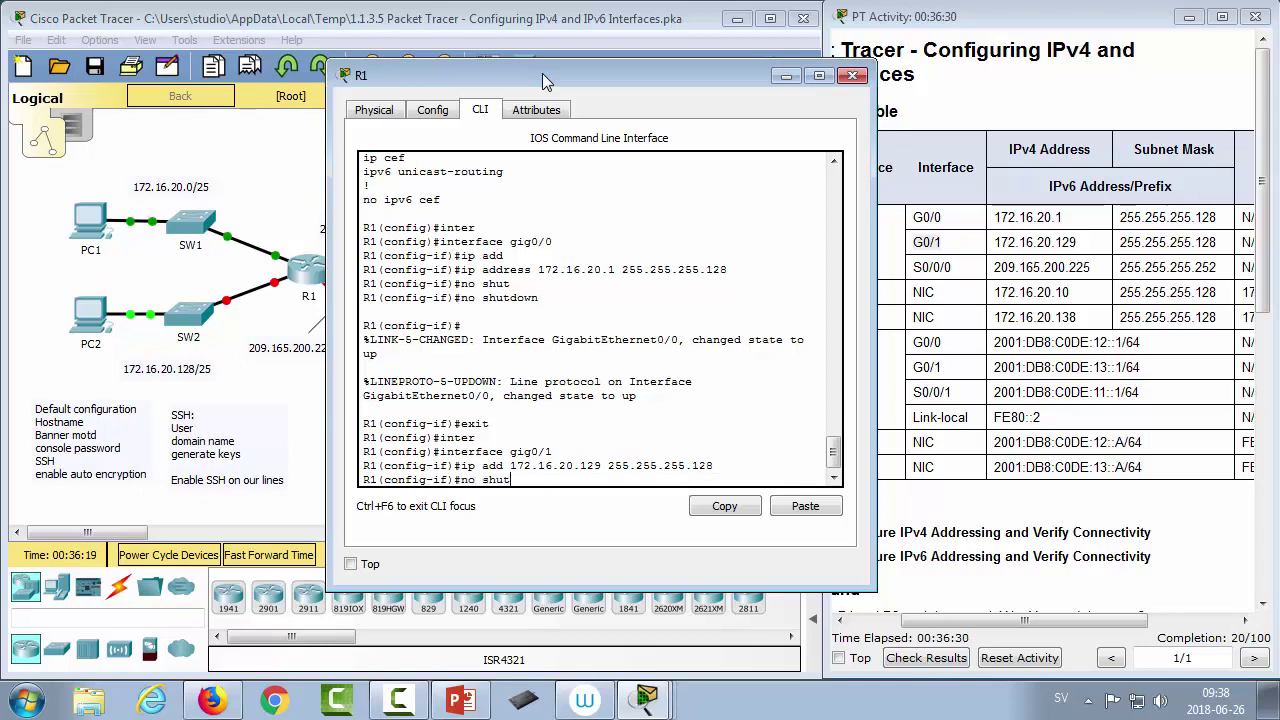
{"action": "key", "text": "Return"}
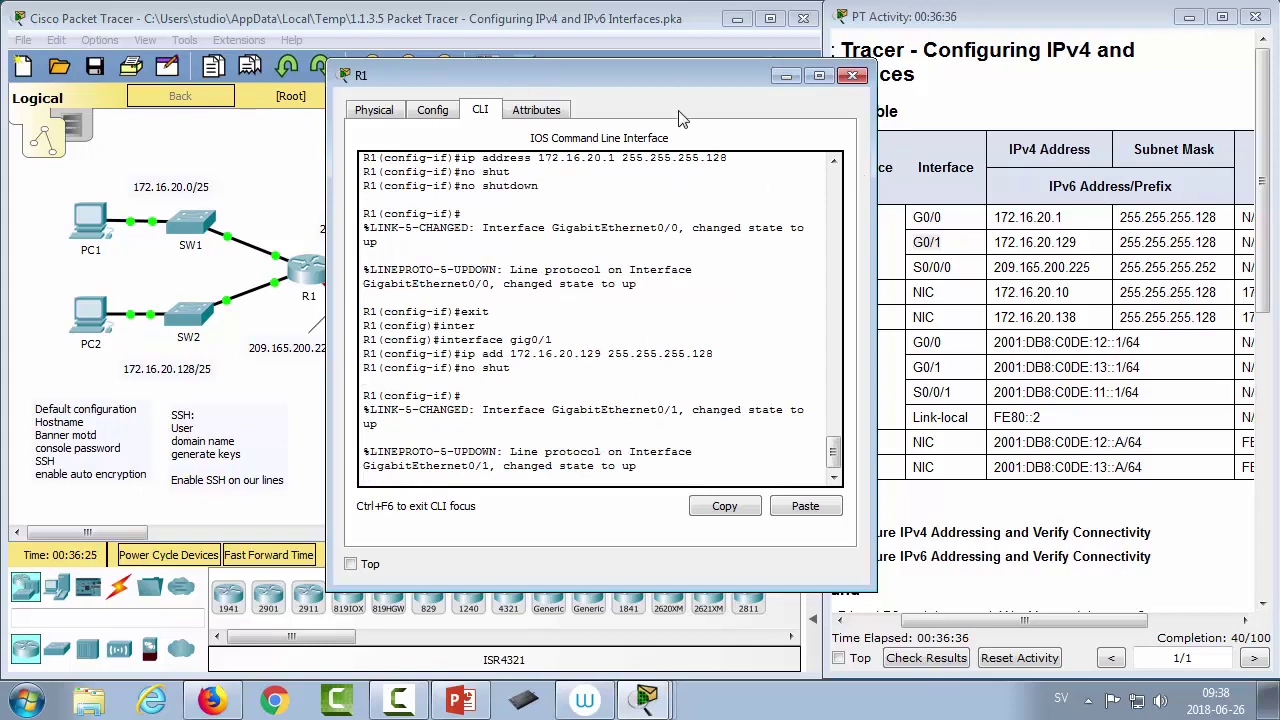
{"action": "left_click_drag", "start_coordinate": [674, 74], "coordinate": [614, 58]}
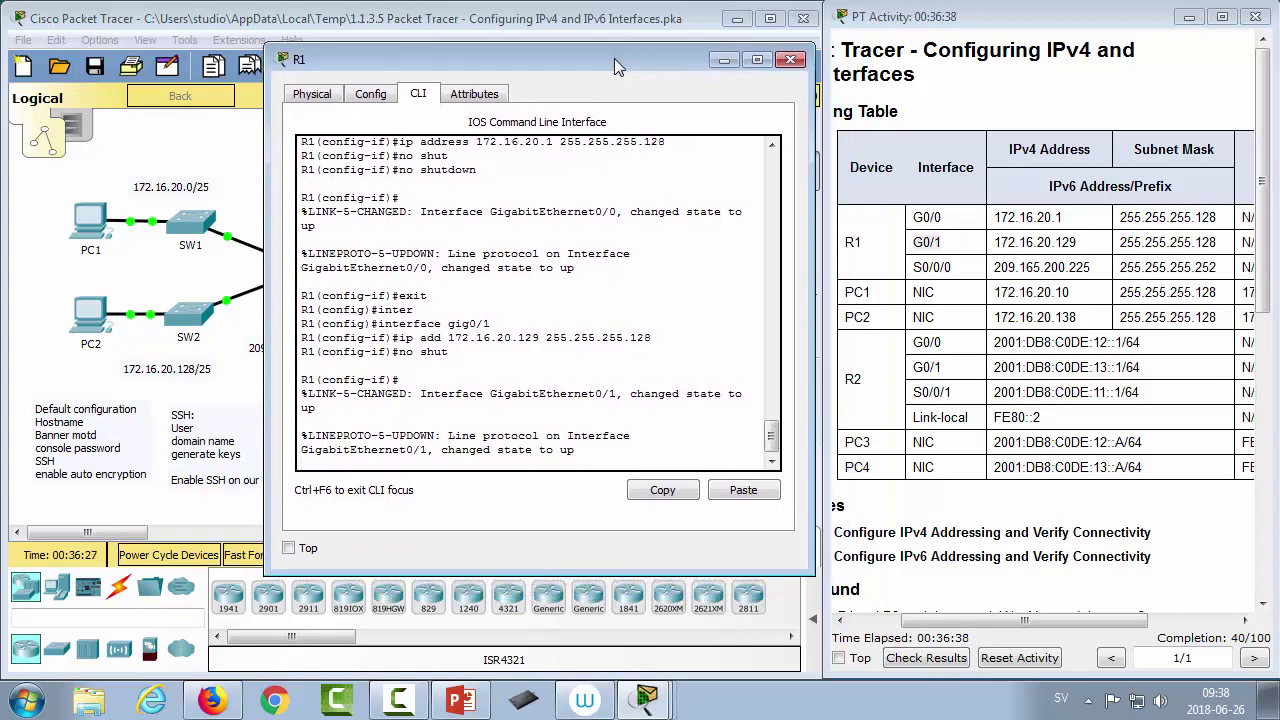
{"action": "key", "text": "Return"}
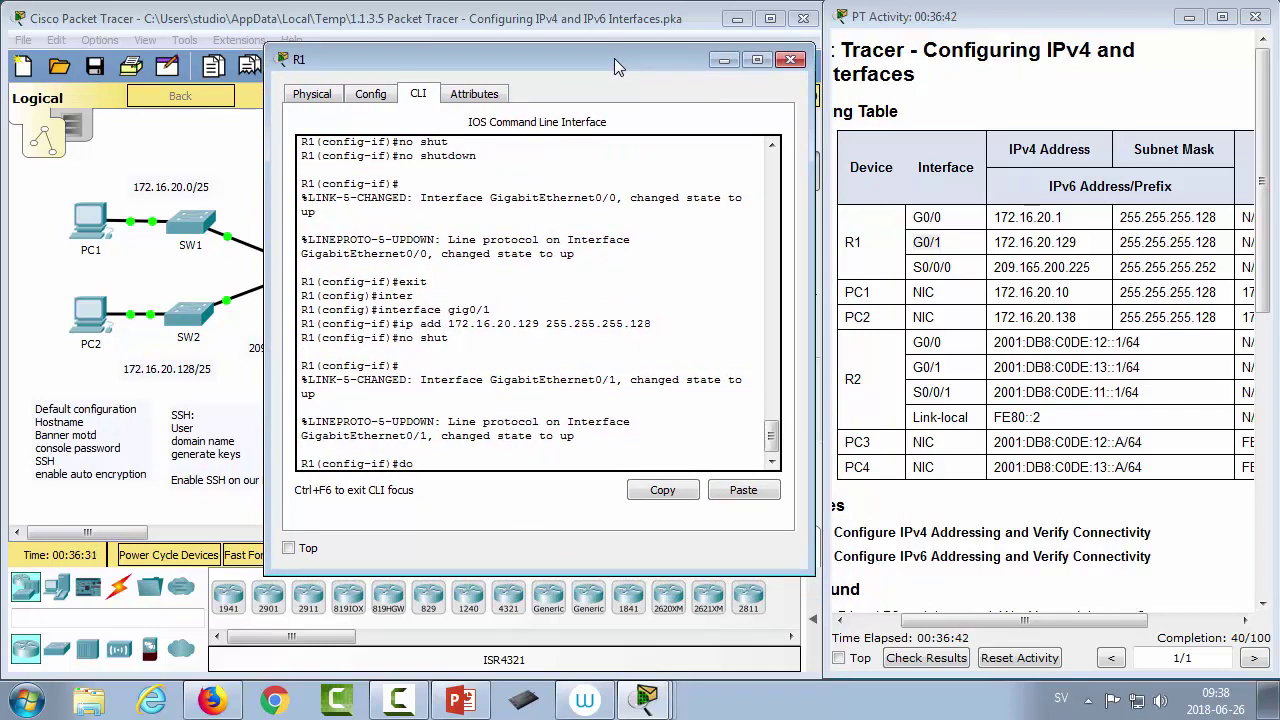
Step: Ping PC1 at 172.16.20.10 from R1 twice, both failing
{"action": "type", "text": "do "}
{"action": "type", "text": "ping "}
{"action": "type", "text": "12"}
{"action": "type", "text": "72"}
{"action": "type", "text": ".16.20.10"}
{"action": "key", "text": "Return"}
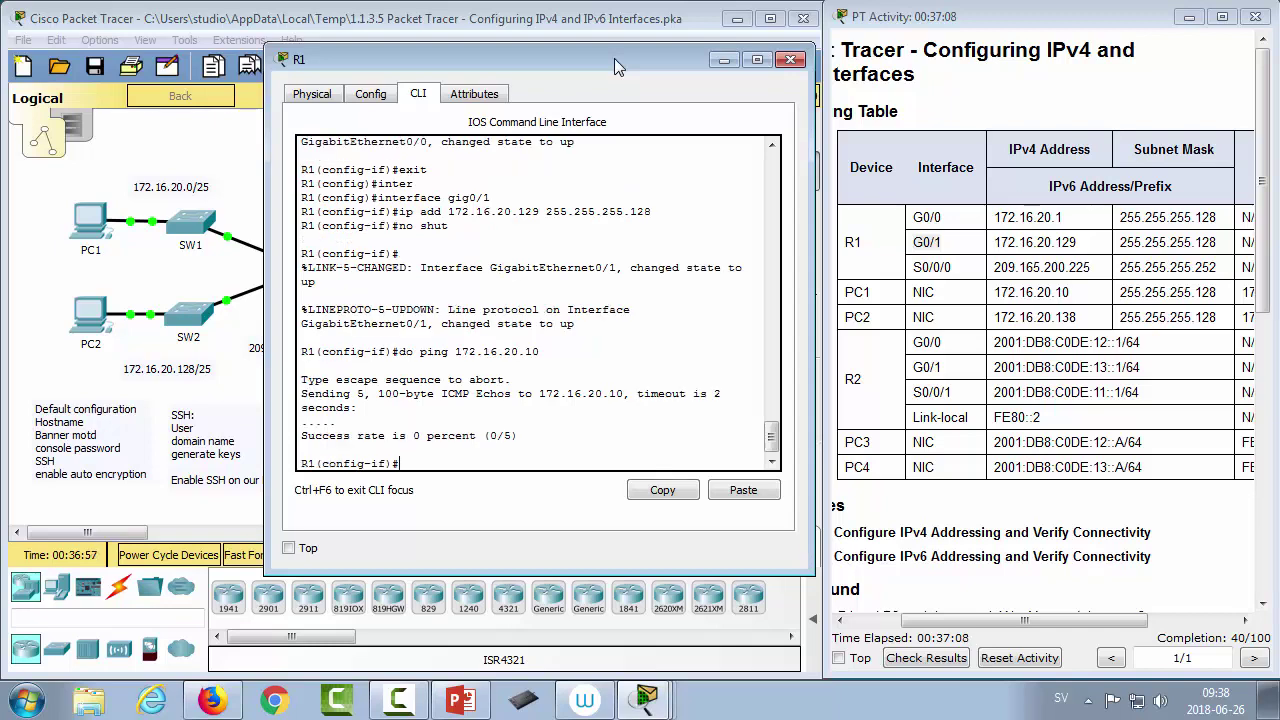
{"action": "key", "text": "Up"}
{"action": "key", "text": "Return"}
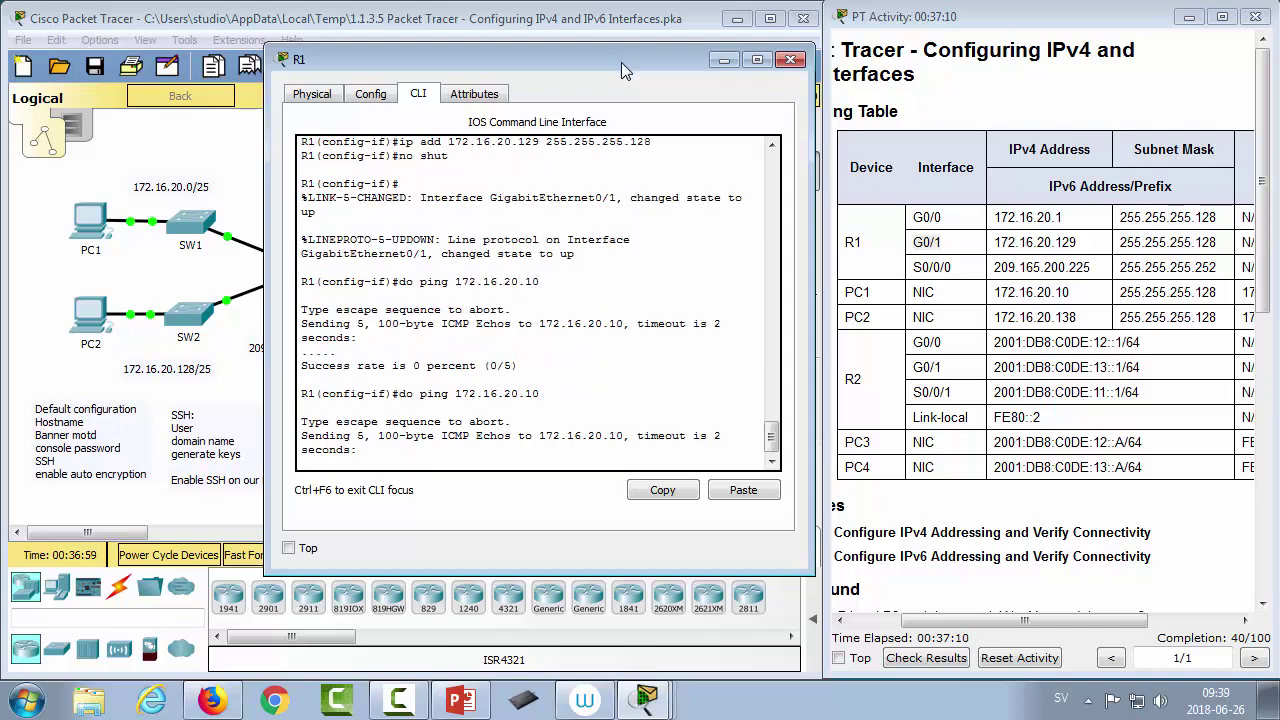
Step: Scroll through the ping output and close R1's window
{"action": "scroll", "coordinate": [1041, 600], "scroll_direction": "down", "scroll_amount": 3}
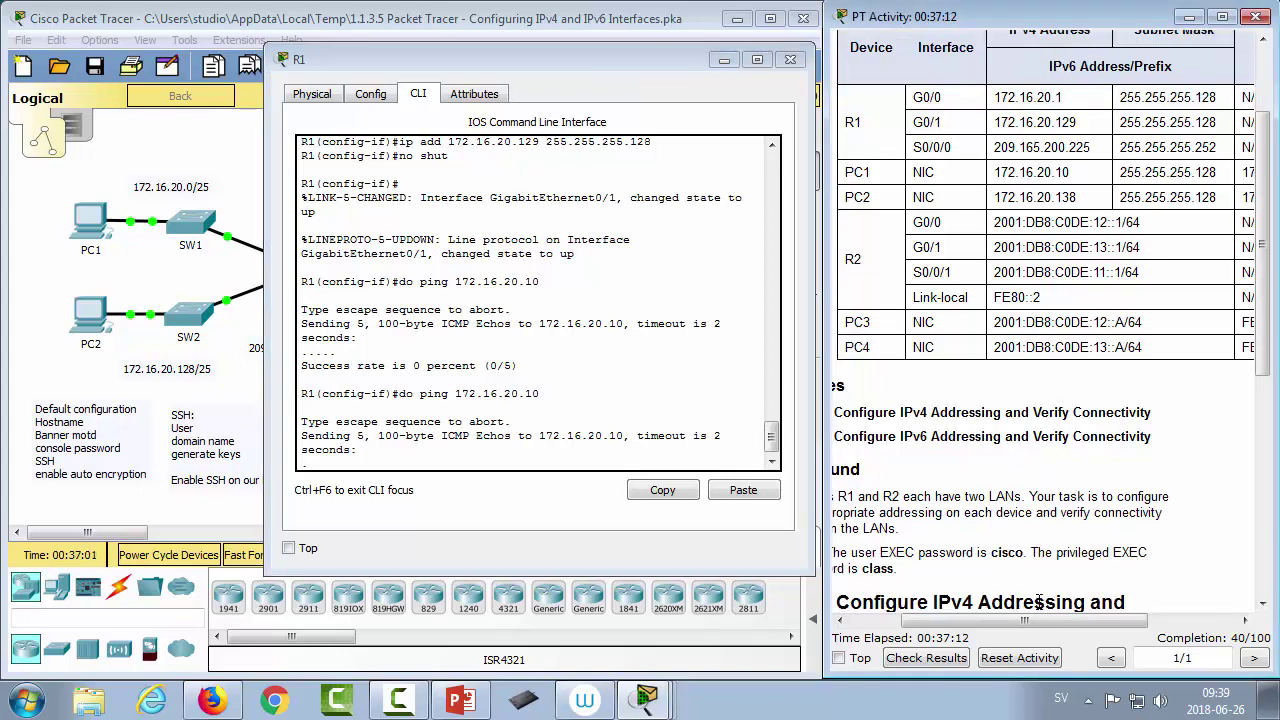
{"action": "left_click_drag", "start_coordinate": [1043, 624], "coordinate": [1003, 624]}
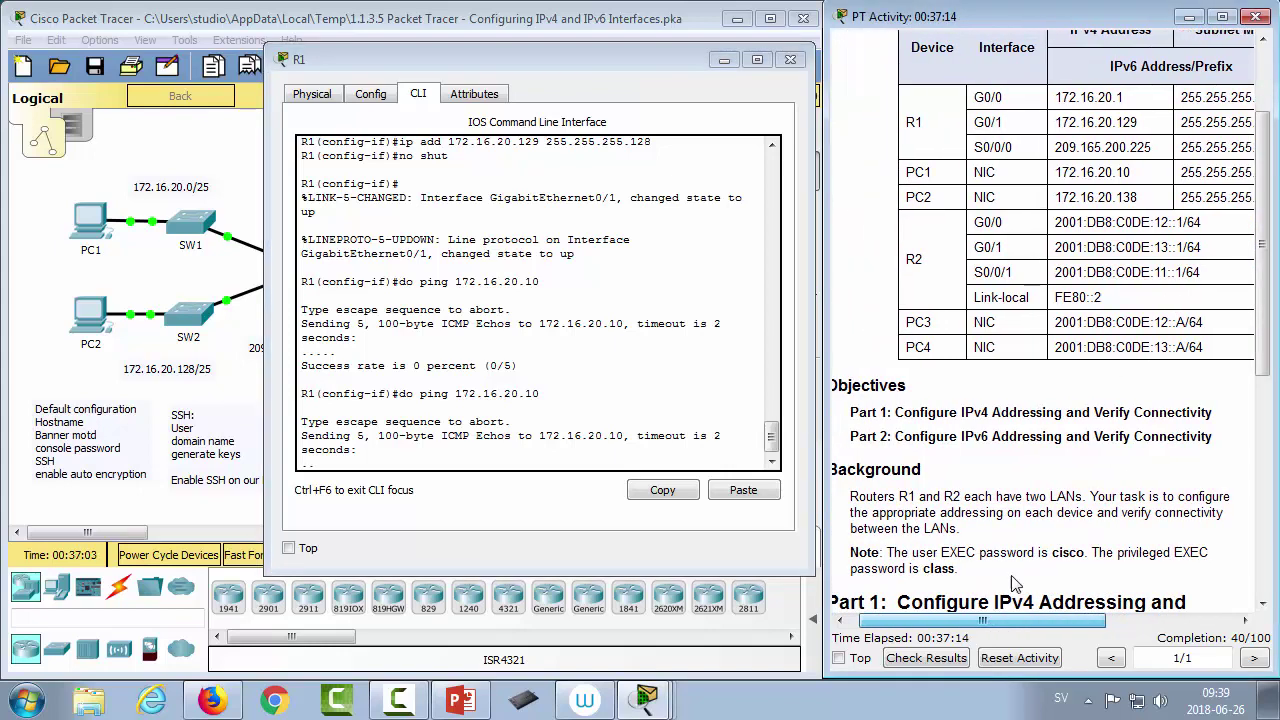
{"action": "scroll", "coordinate": [1015, 573], "scroll_direction": "down", "scroll_amount": 3}
{"action": "scroll", "coordinate": [1015, 573], "scroll_direction": "down", "scroll_amount": 3}
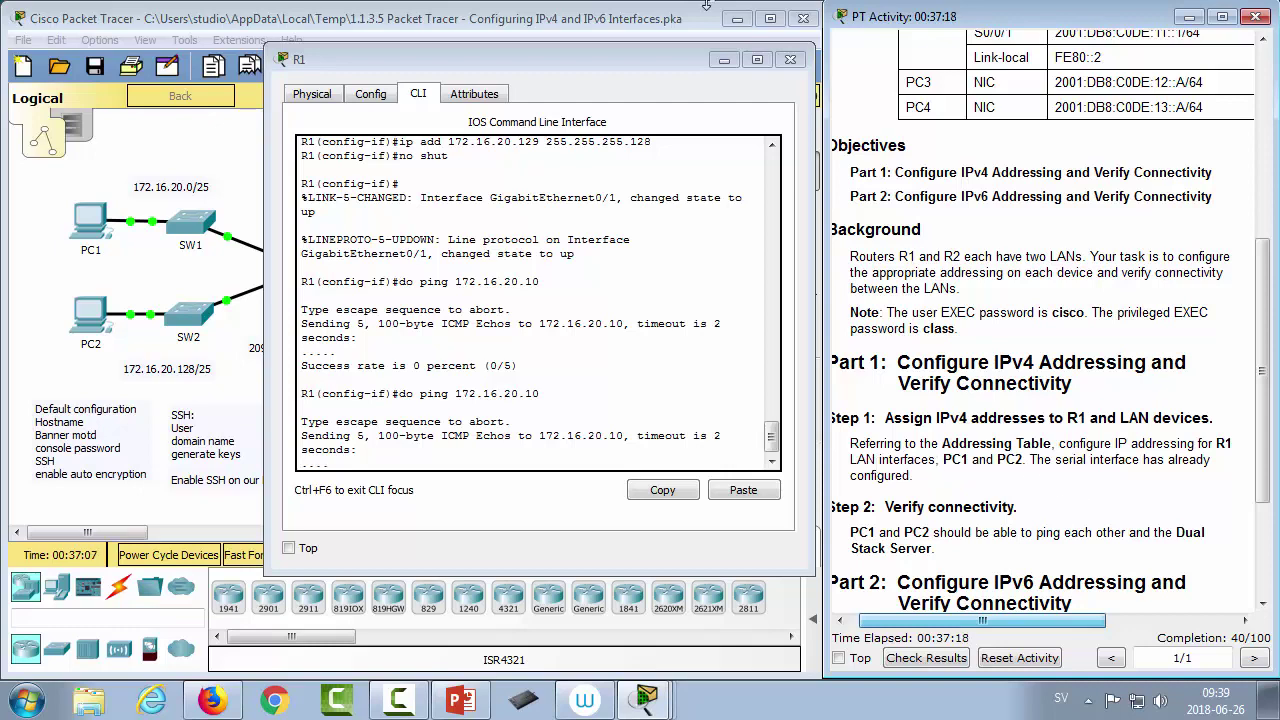
{"action": "left_click", "coordinate": [790, 59]}
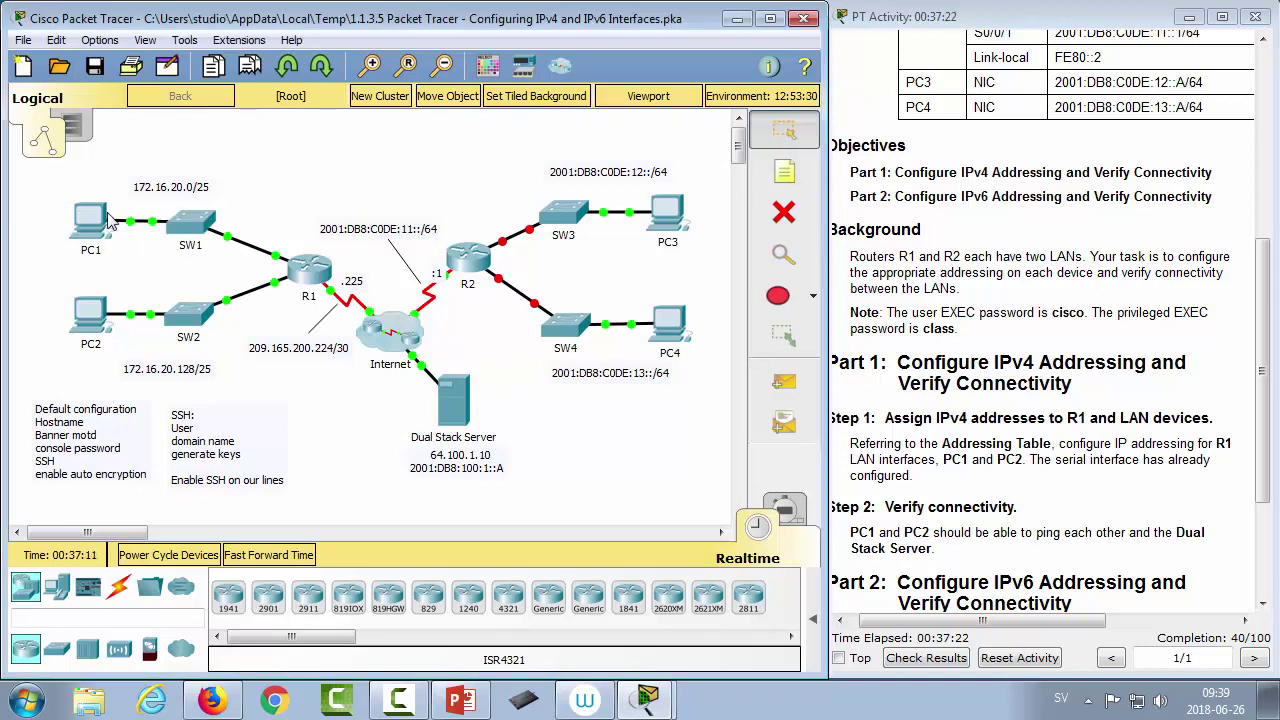
Step: Open PC1's Desktop IP Configuration and select the IP Address field
{"action": "left_click", "coordinate": [90, 220]}
{"action": "left_click_drag", "start_coordinate": [262, 84], "coordinate": [52, 53]}
{"action": "left_click", "coordinate": [165, 84]}
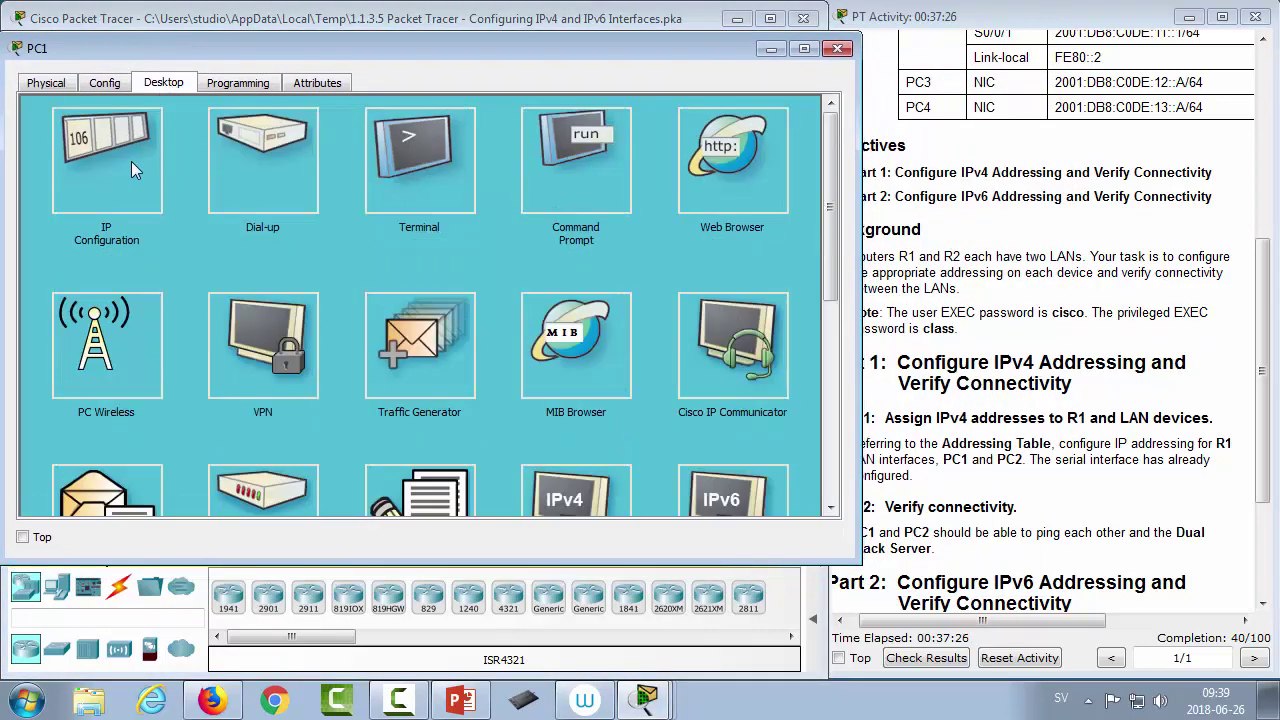
{"action": "left_click", "coordinate": [131, 161]}
{"action": "left_click", "coordinate": [418, 194]}
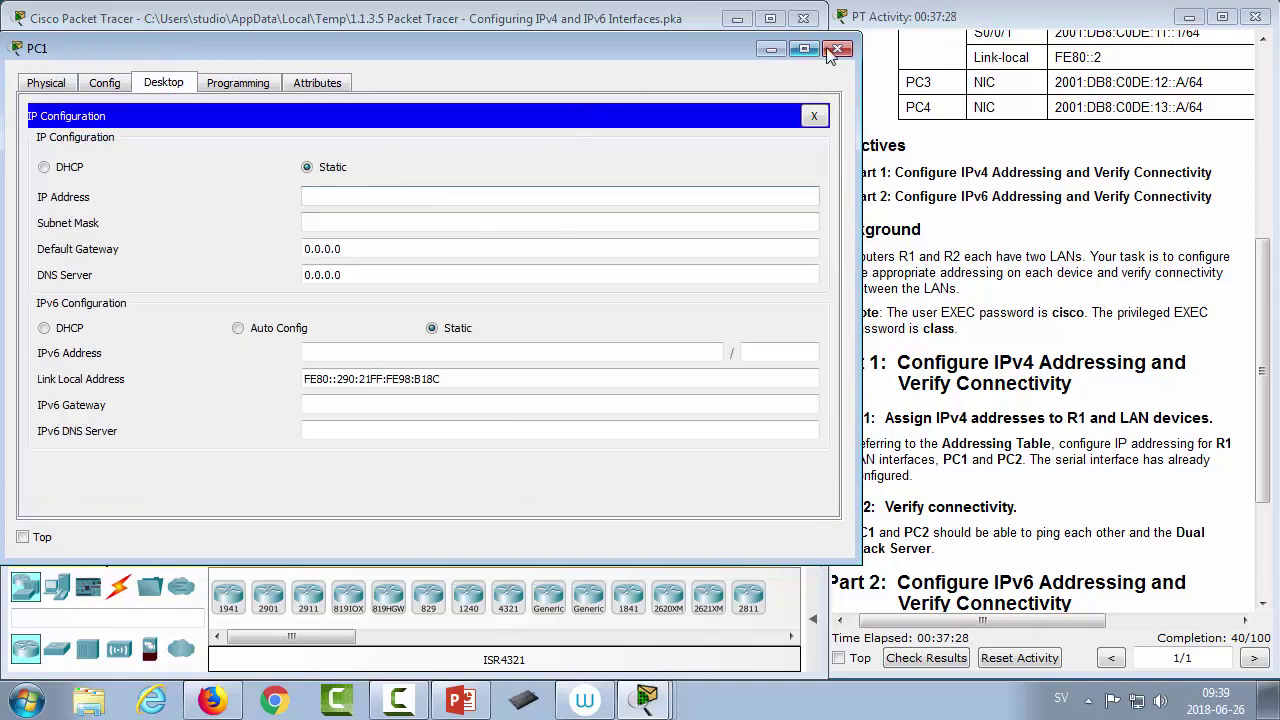
{"action": "left_click_drag", "start_coordinate": [855, 76], "coordinate": [795, 76]}
{"action": "scroll", "coordinate": [1047, 218], "scroll_direction": "up", "scroll_amount": 5}
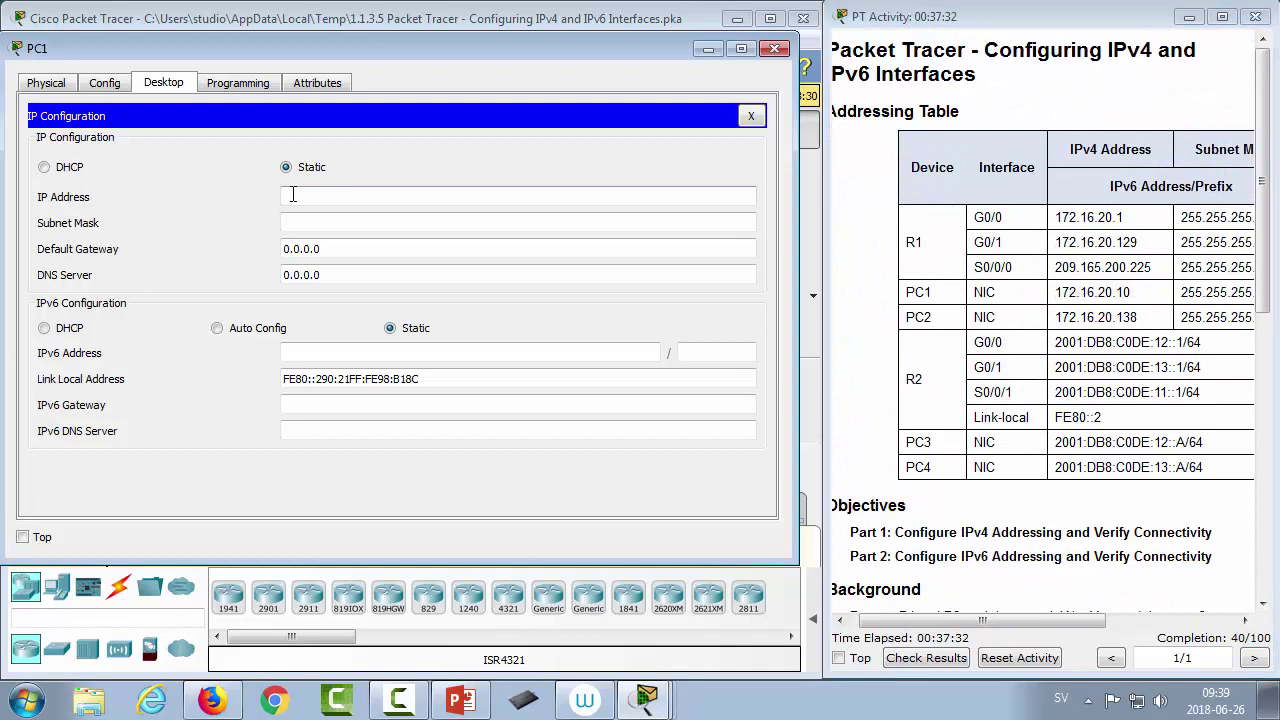
Step: Give PC1 IP 172.16.20.10, mask 255.255.255.128 and gateway 172.168.20.1
{"action": "type", "text": "172.16.20.10"}
{"action": "key", "text": "Tab"}
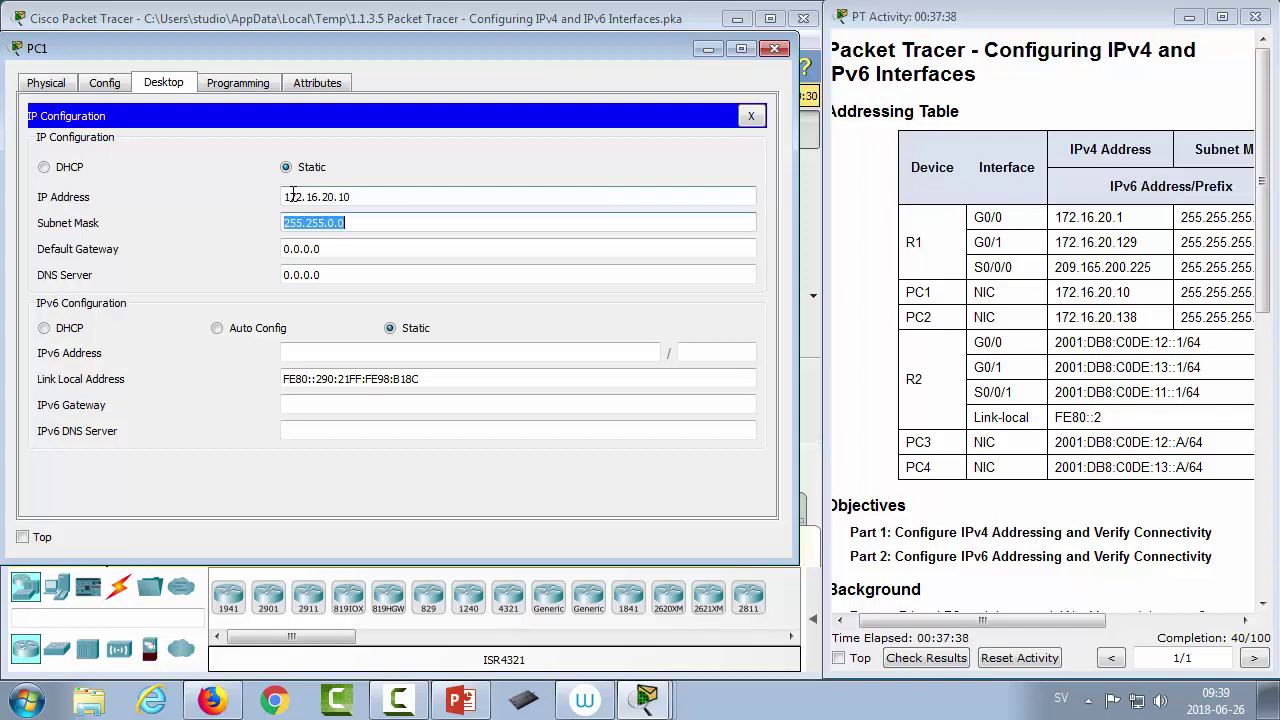
{"action": "key", "text": "End"}
{"action": "key", "text": "BackSpace"}
{"action": "key", "text": "BackSpace"}
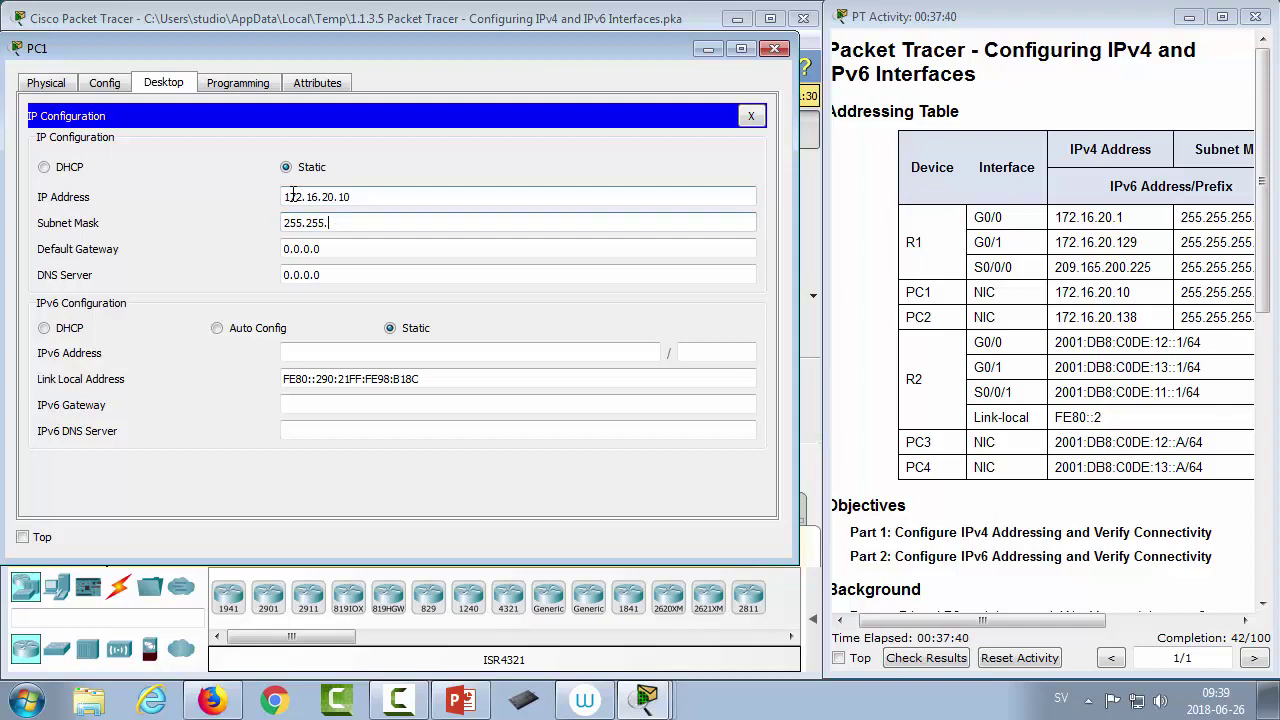
{"action": "type", "text": "255.128"}
{"action": "key", "text": "Tab"}
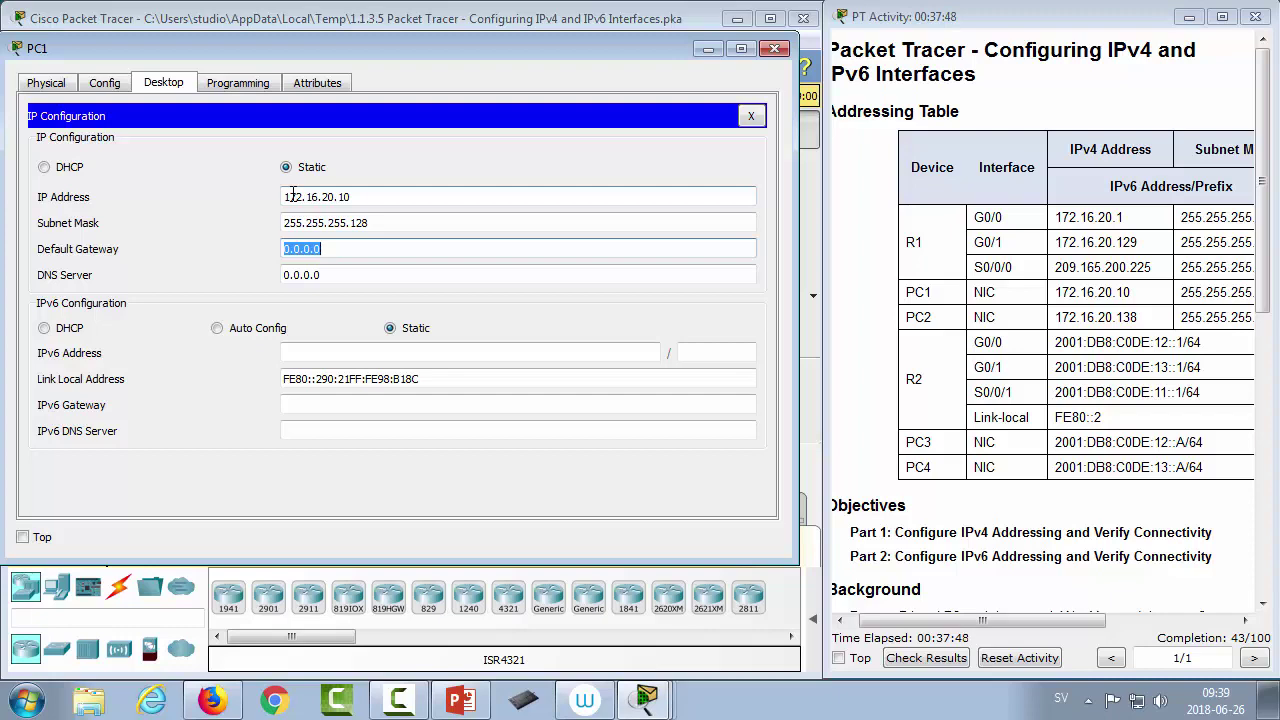
{"action": "left_click_drag", "start_coordinate": [358, 58], "coordinate": [840, 43]}
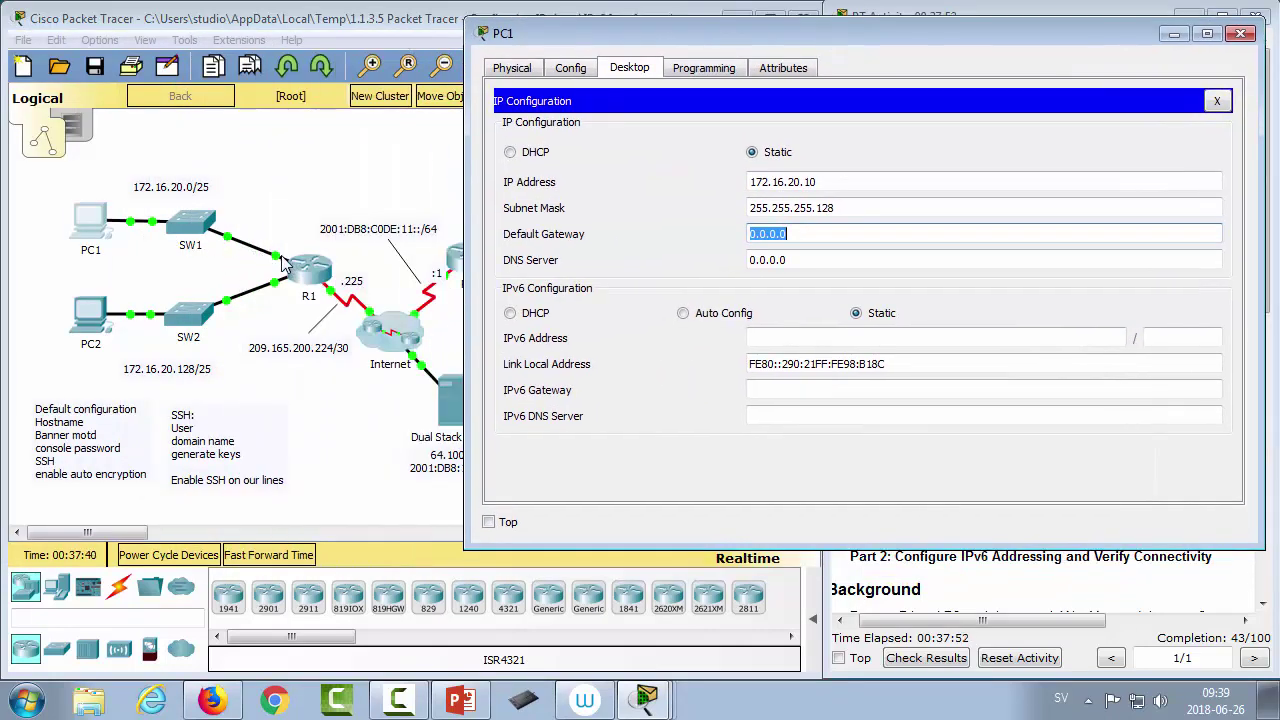
{"action": "left_click_drag", "start_coordinate": [910, 36], "coordinate": [460, 40]}
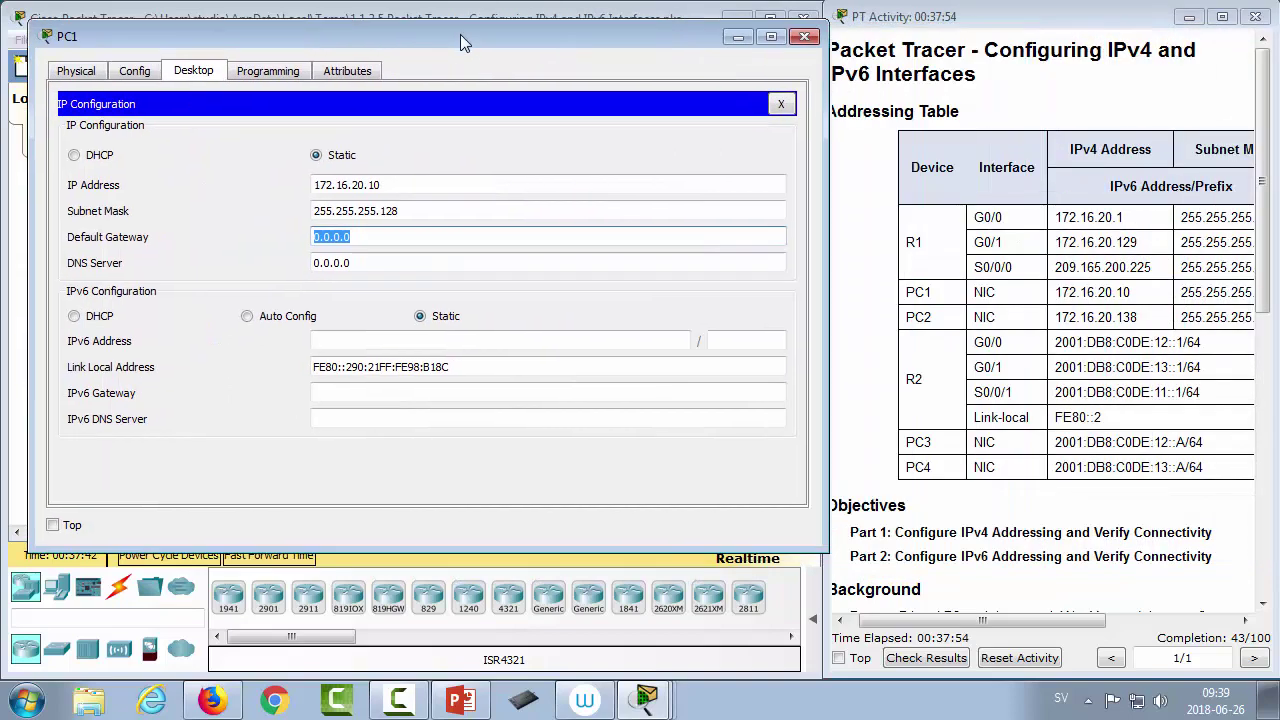
{"action": "type", "text": "172.16"}
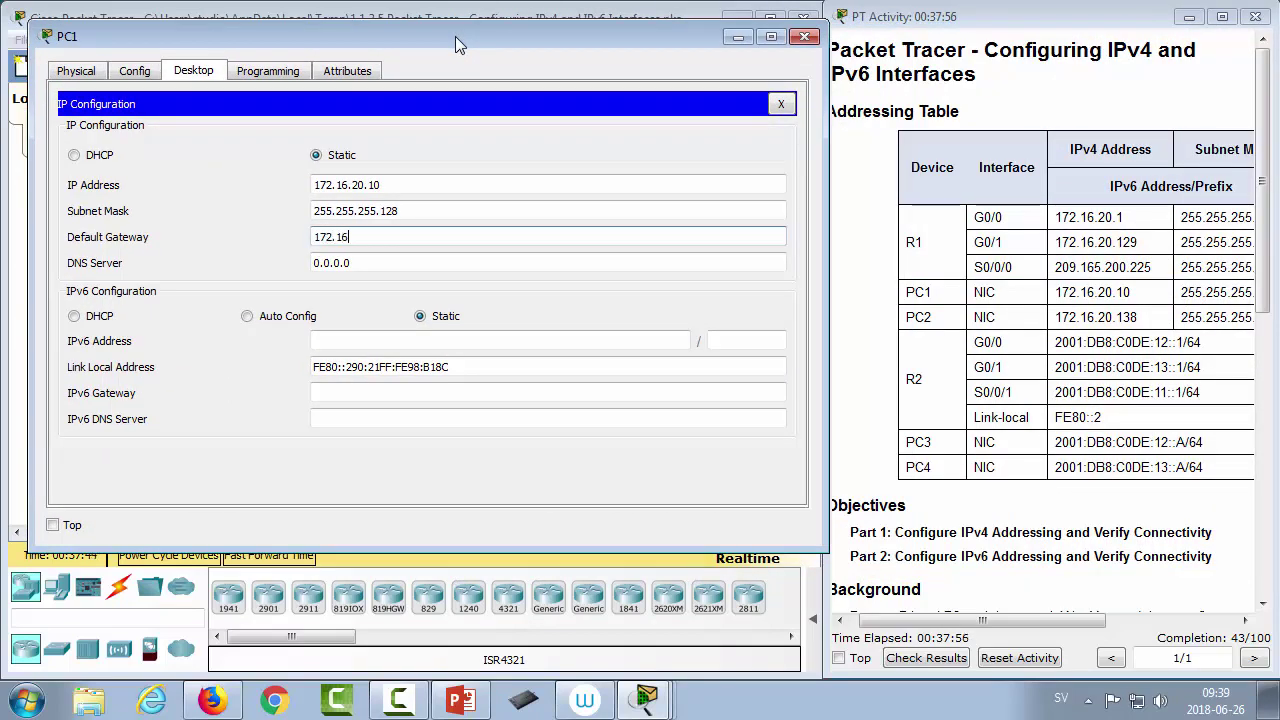
{"action": "type", "text": "8.20.1"}
{"action": "left_click", "coordinate": [470, 260]}
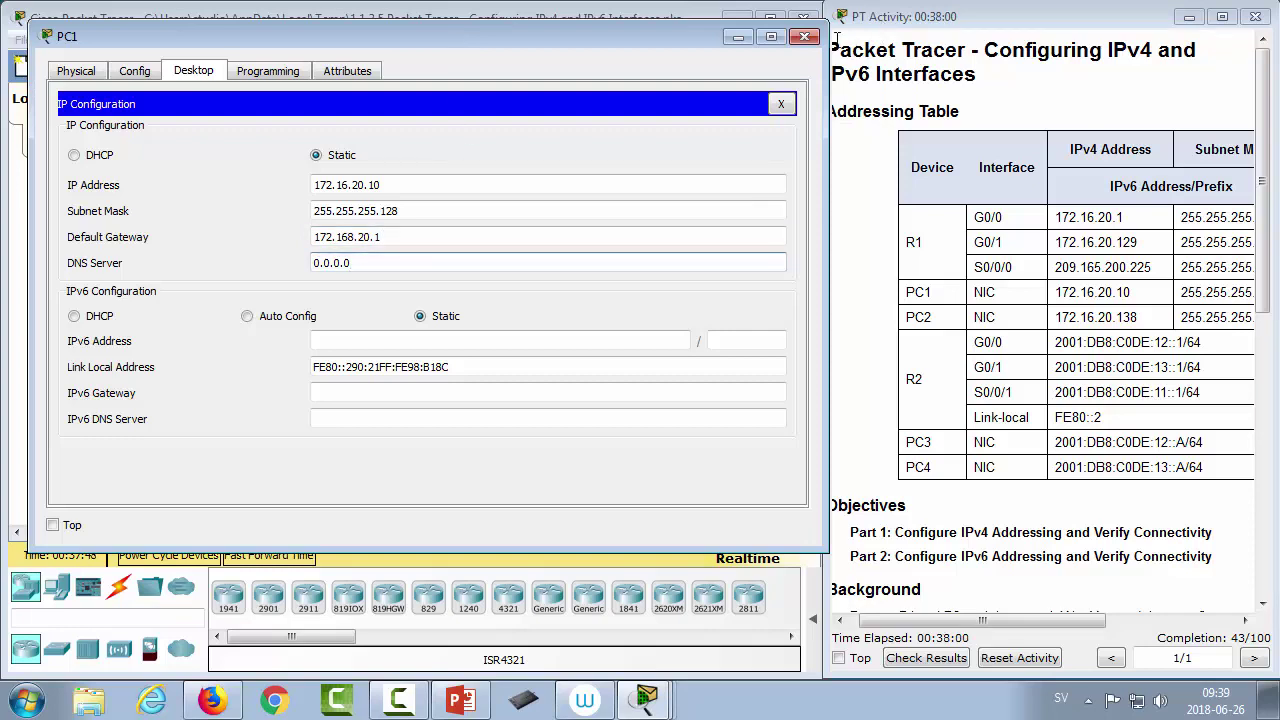
{"action": "left_click", "coordinate": [804, 37]}
{"action": "left_click", "coordinate": [92, 322]}
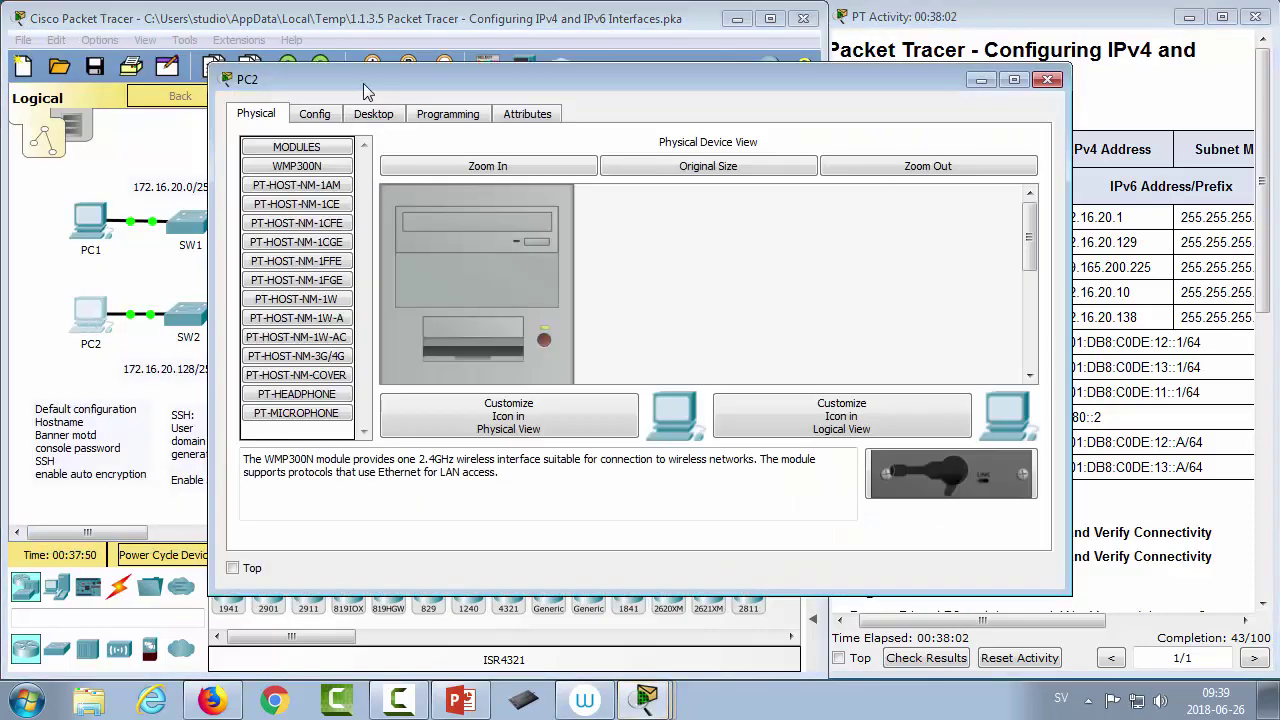
Step: In PC2's IP Configuration, enter address 172.16.20.150 and mask 255.255.255.128
{"action": "left_click", "coordinate": [375, 113]}
{"action": "left_click", "coordinate": [328, 182]}
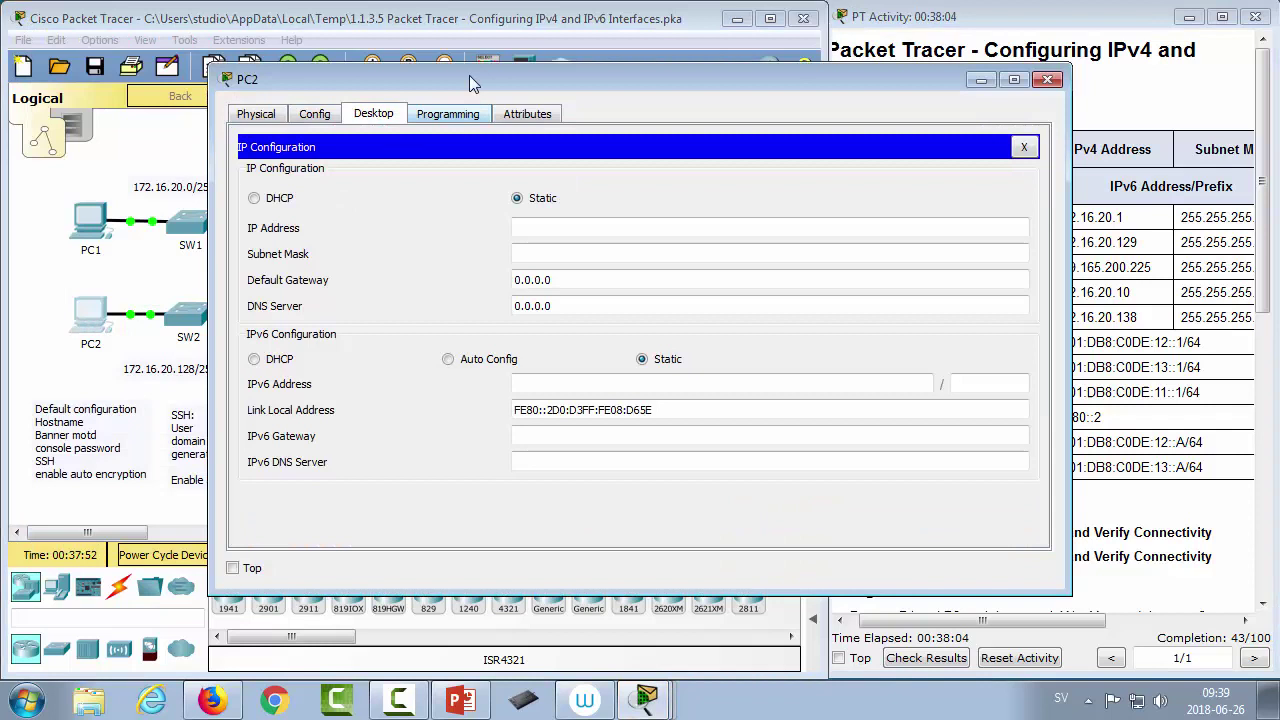
{"action": "left_click", "coordinate": [598, 226]}
{"action": "type", "text": "172"}
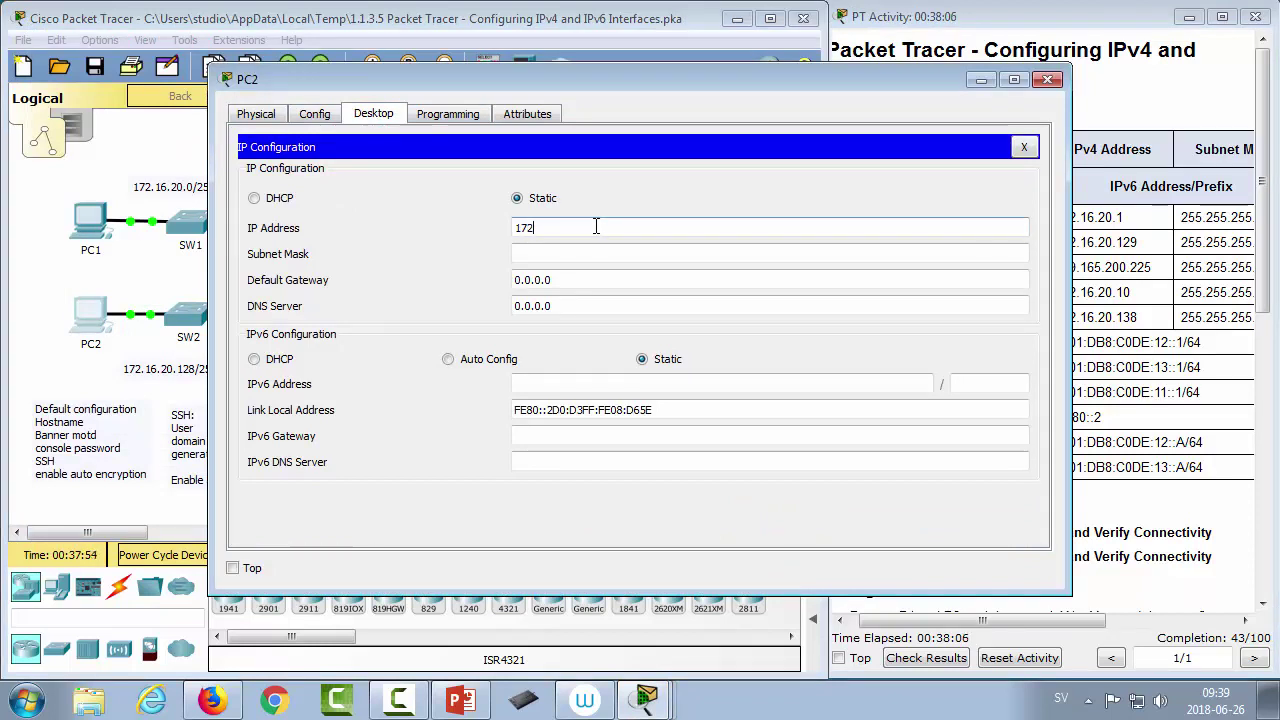
{"action": "type", "text": ".168."}
{"action": "key", "text": "BackSpace"}
{"action": "key", "text": "BackSpace"}
{"action": "type", "text": "."}
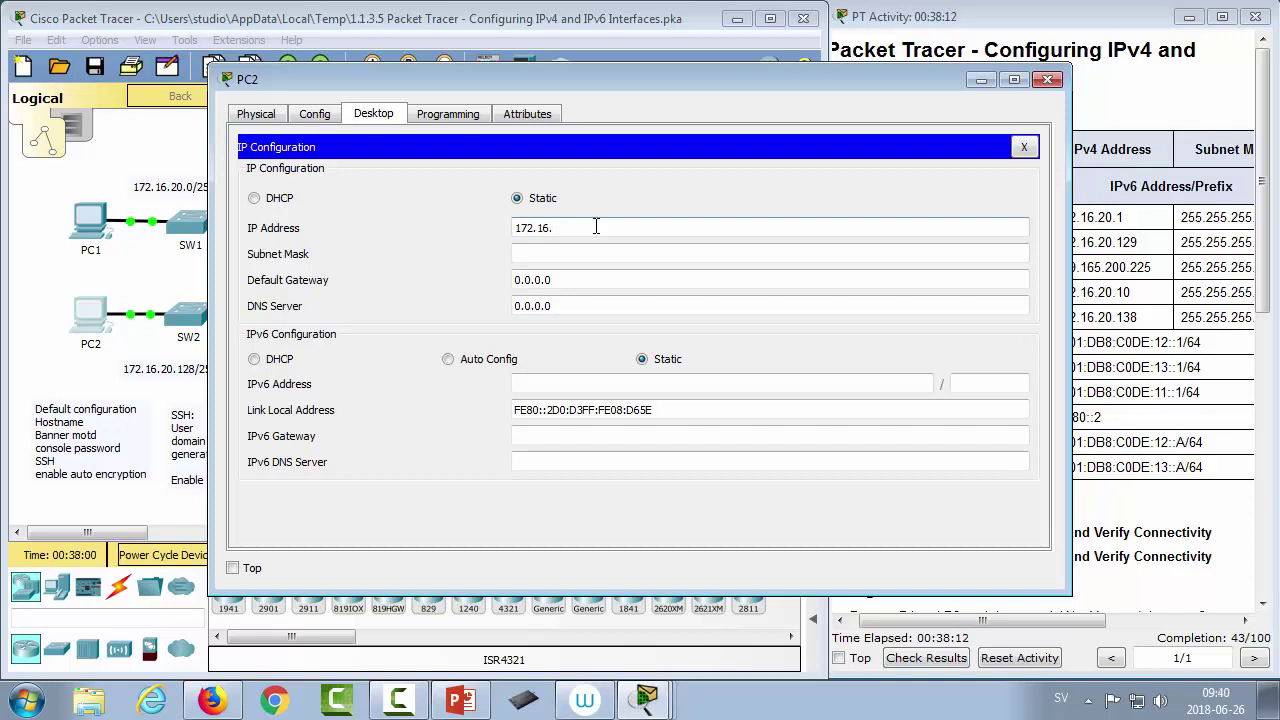
{"action": "type", "text": "20.150"}
{"action": "key", "text": "Tab"}
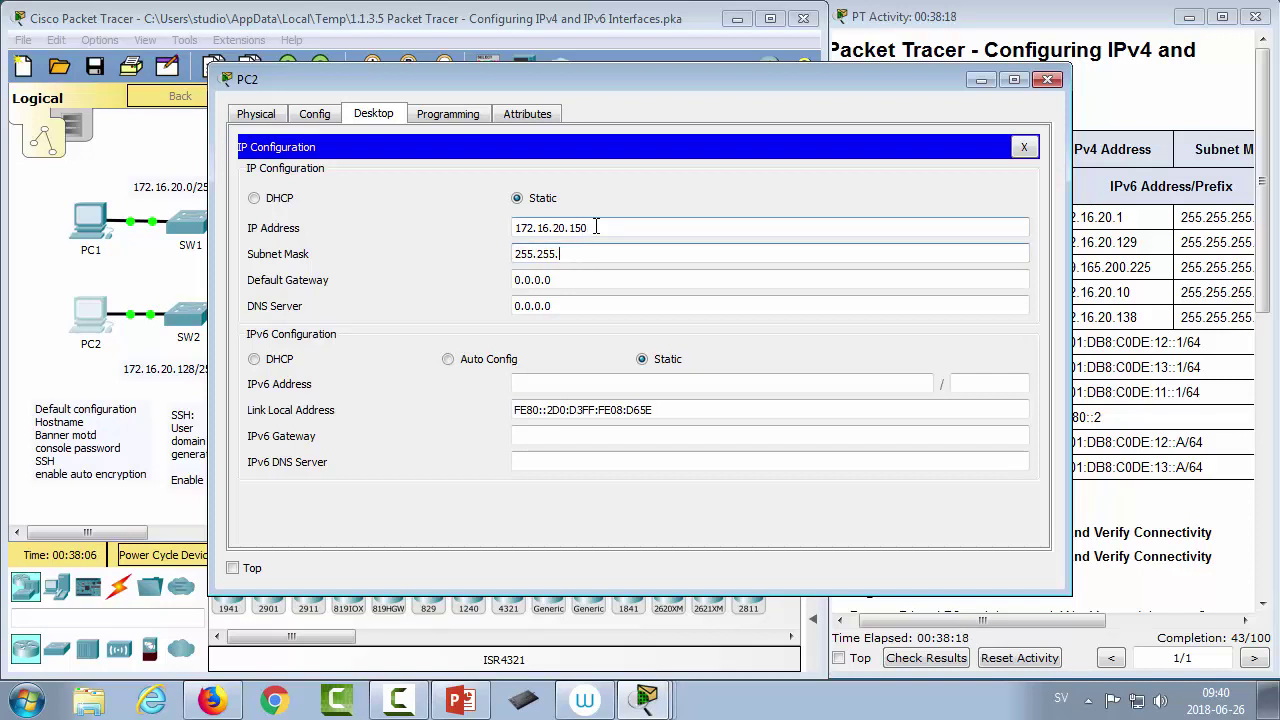
{"action": "type", "text": "255.128"}
{"action": "key", "text": "Tab"}
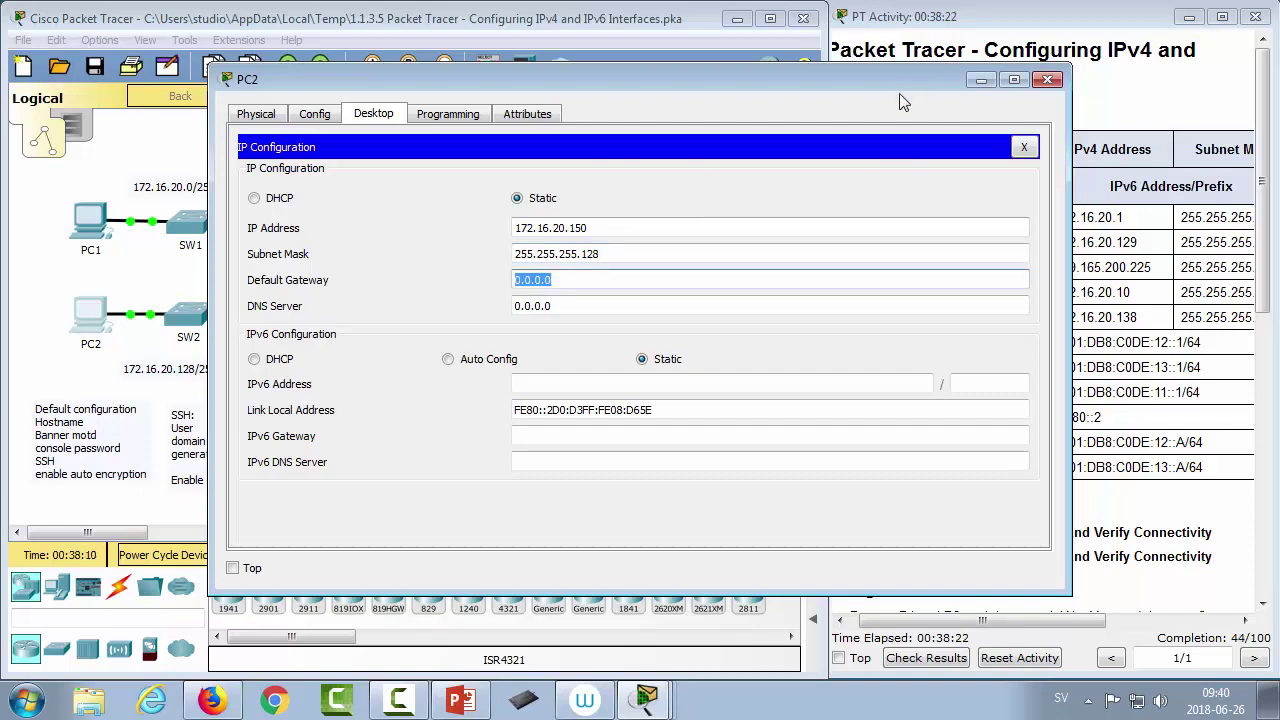
Step: Set PC2's default gateway to 172.16.20.129 and close its windows
{"action": "left_click_drag", "start_coordinate": [899, 93], "coordinate": [902, 404]}
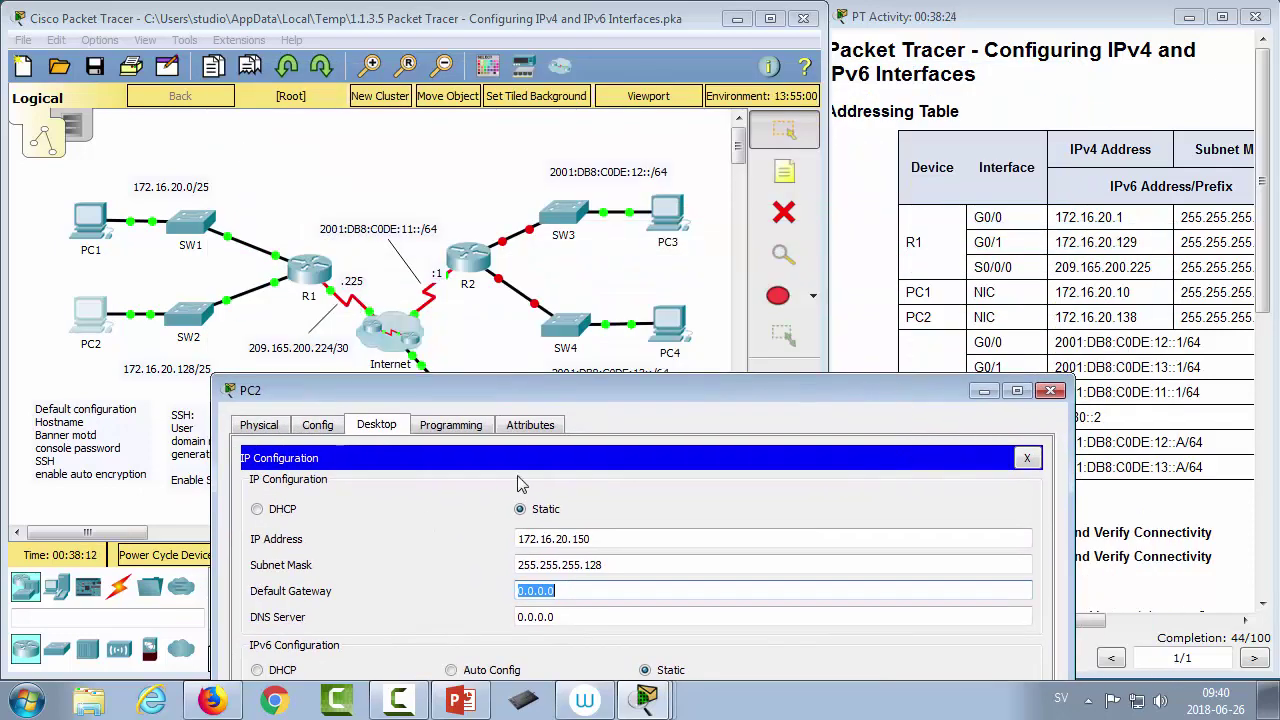
{"action": "left_click_drag", "start_coordinate": [508, 390], "coordinate": [403, 44]}
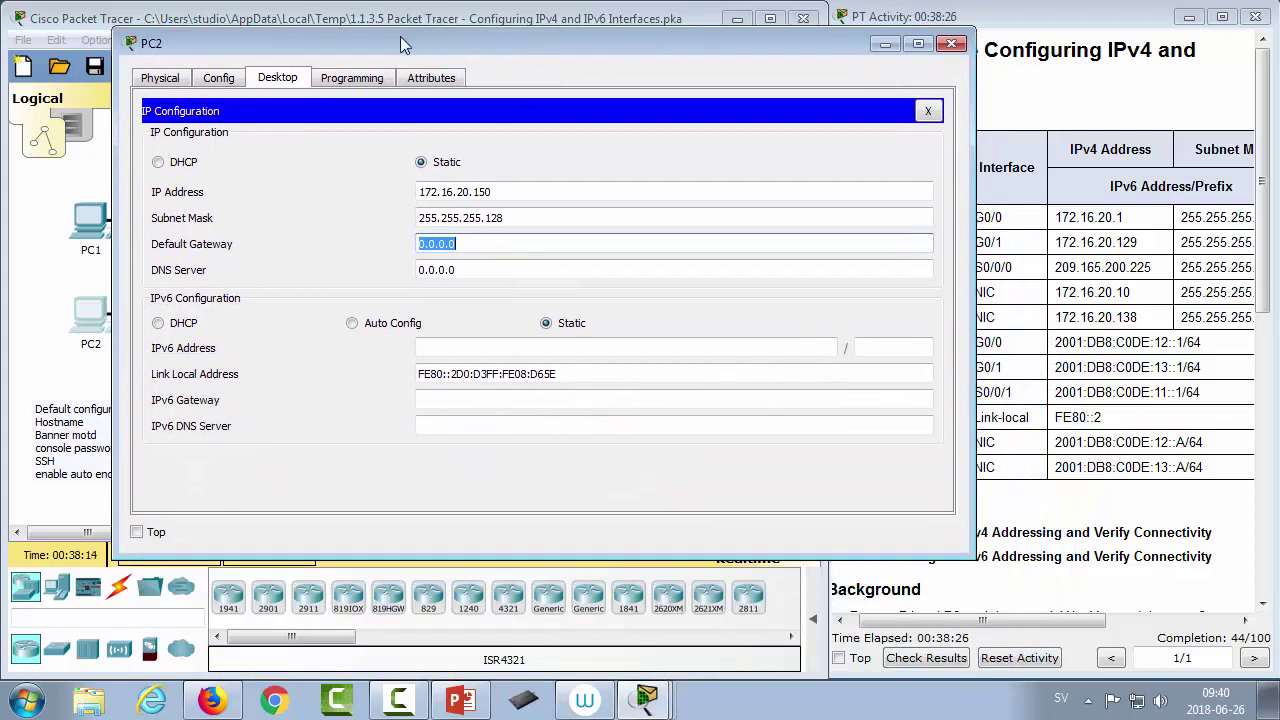
{"action": "type", "text": "172.16.20.129"}
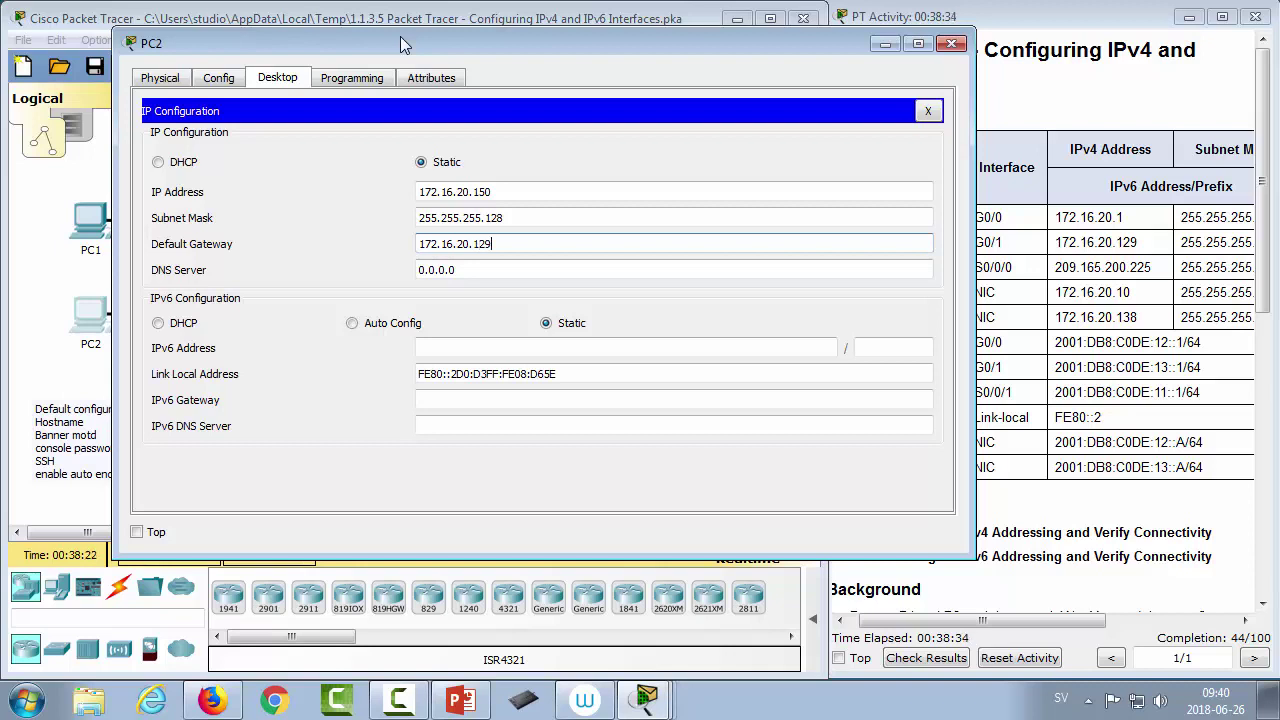
{"action": "left_click", "coordinate": [928, 111]}
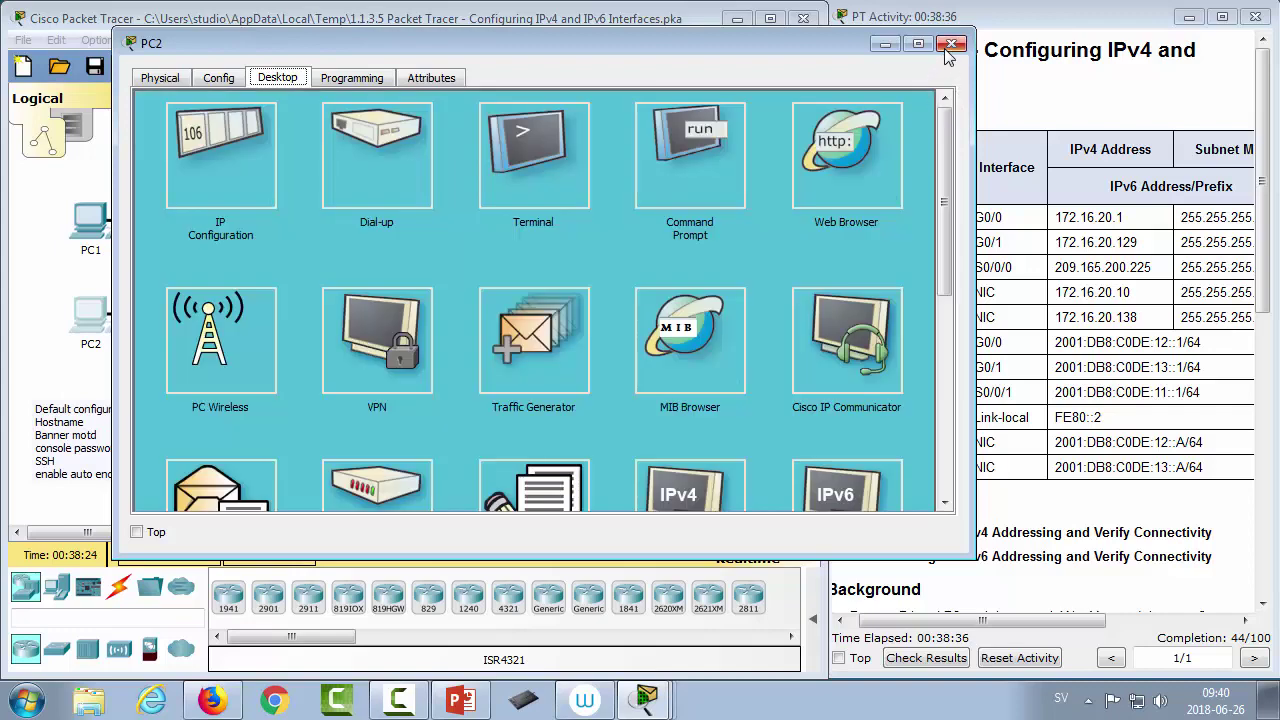
{"action": "left_click", "coordinate": [950, 45]}
Step: Rerun the ping to 172.16.20.10 twice from R1's CLI, reaching 100 percent success
{"action": "left_click", "coordinate": [312, 280]}
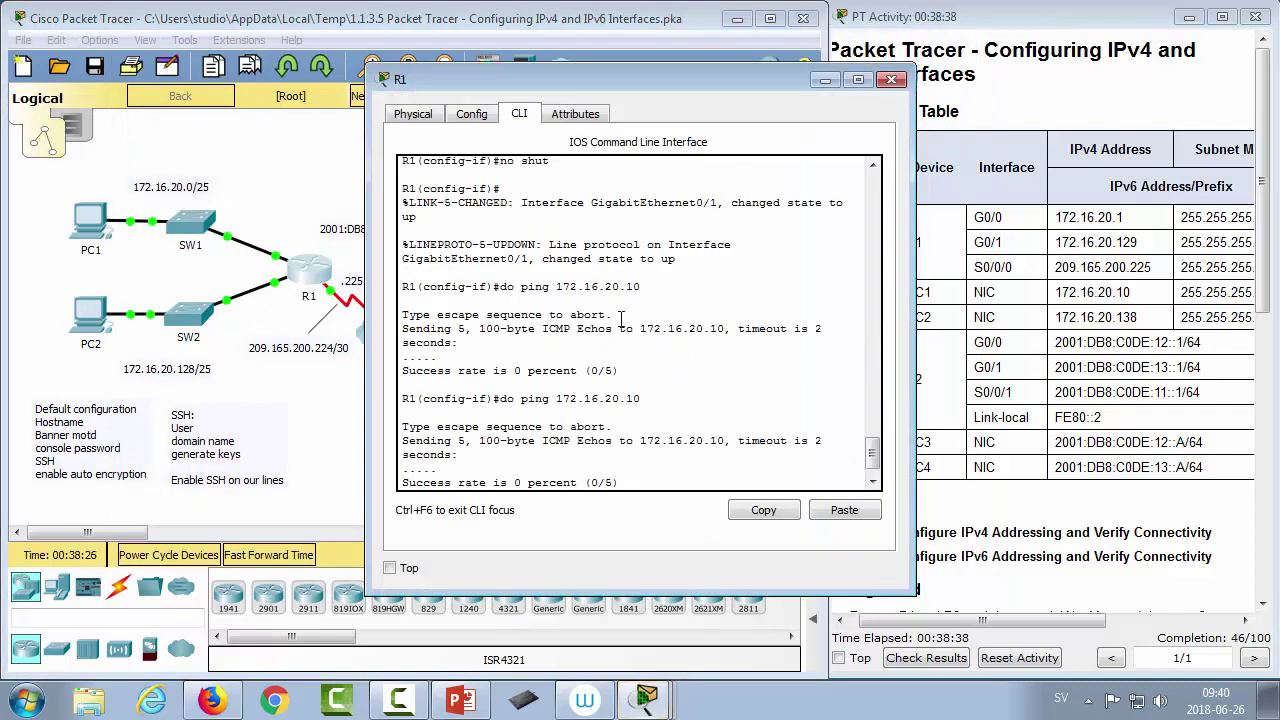
{"action": "key", "text": "Up"}
{"action": "key", "text": "Return"}
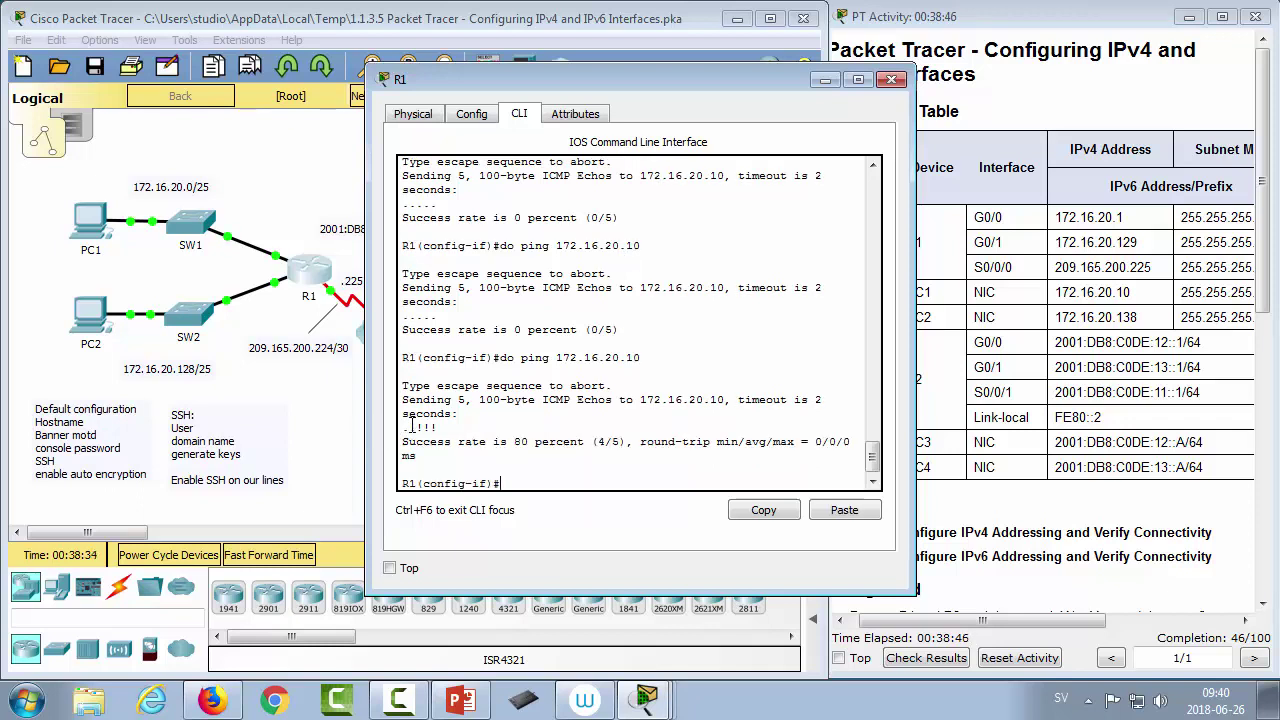
{"action": "left_click_drag", "start_coordinate": [408, 427], "coordinate": [402, 428]}
{"action": "key", "text": "Up"}
{"action": "key", "text": "Return"}
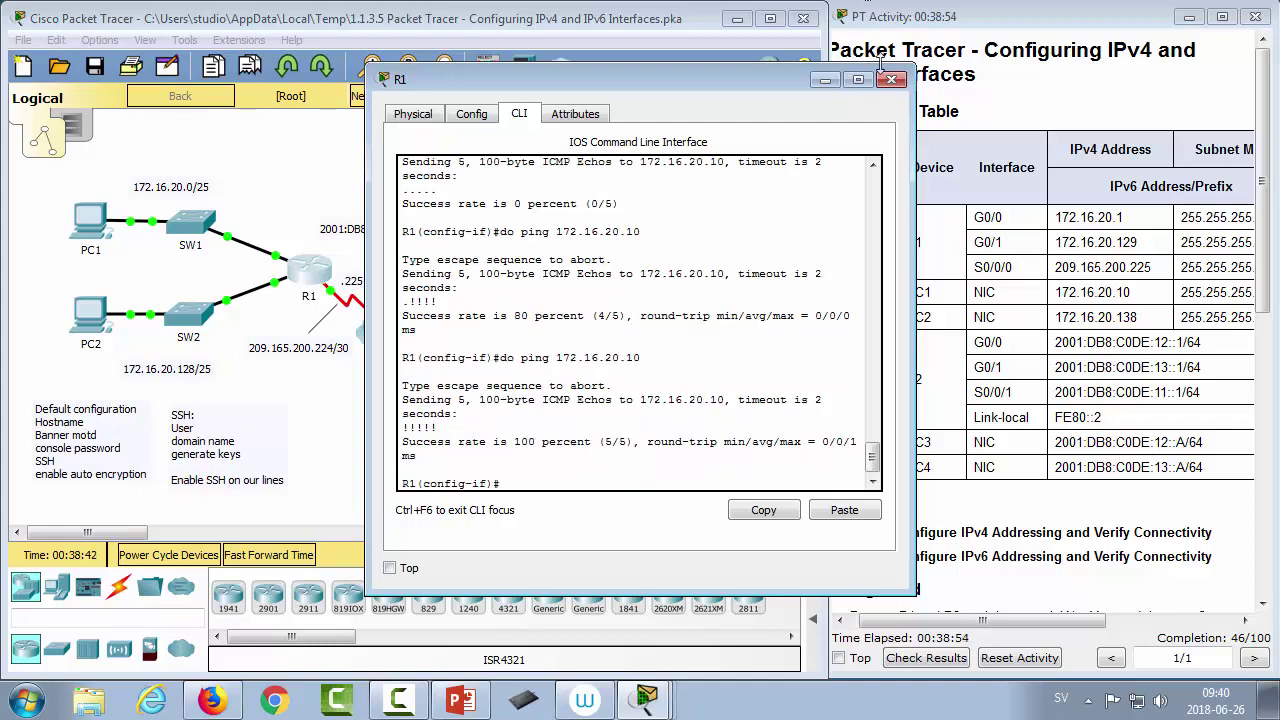
Step: Close R1's window and scroll the activity instructions
{"action": "left_click", "coordinate": [891, 79]}
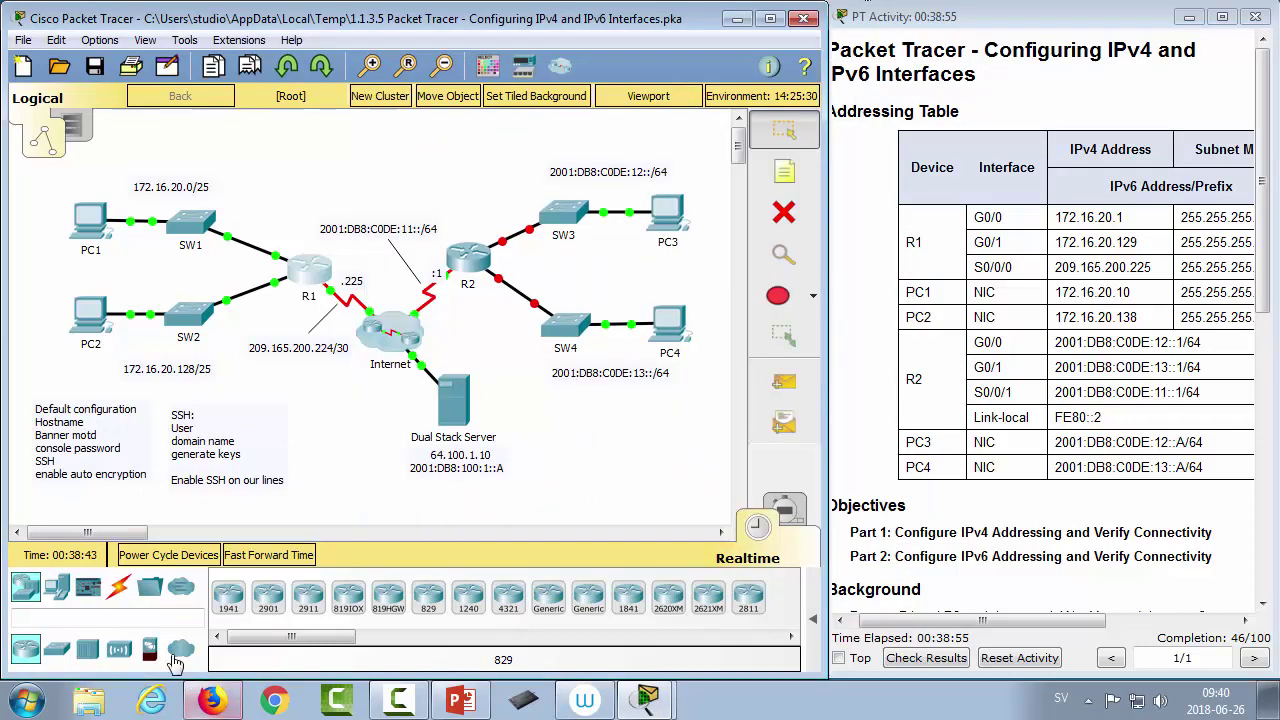
{"action": "left_click", "coordinate": [856, 578]}
{"action": "scroll", "coordinate": [870, 584], "scroll_direction": "down", "scroll_amount": 5}
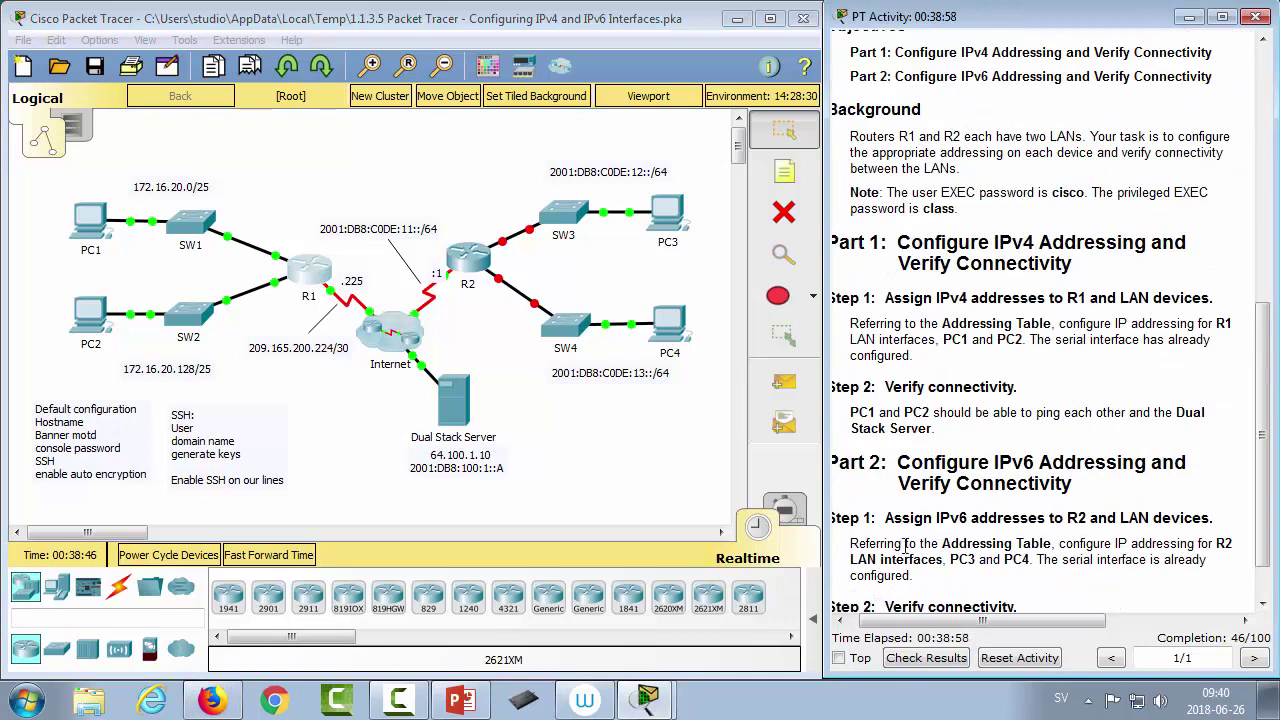